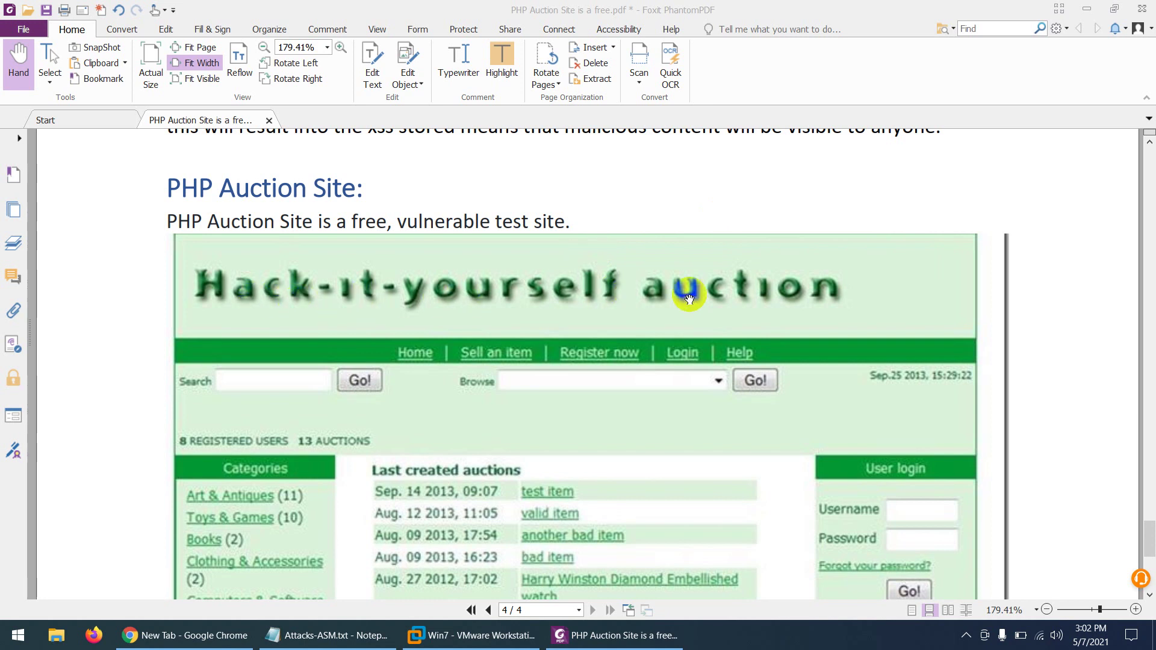
Step: Look over the PHP Auction Site section of the PDF guide, then switch to Chrome's New Tab
{"action": "scroll", "coordinate": [672, 313], "scroll_direction": "down", "scroll_amount": 1}
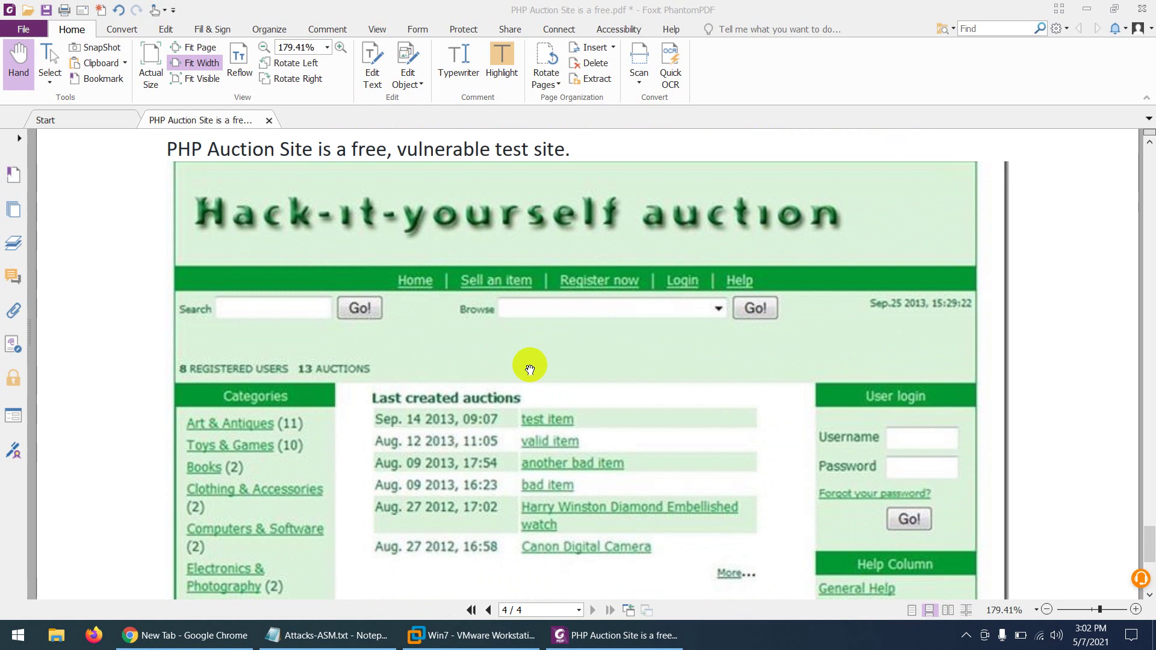
{"action": "scroll", "coordinate": [543, 366], "scroll_direction": "up", "scroll_amount": 2}
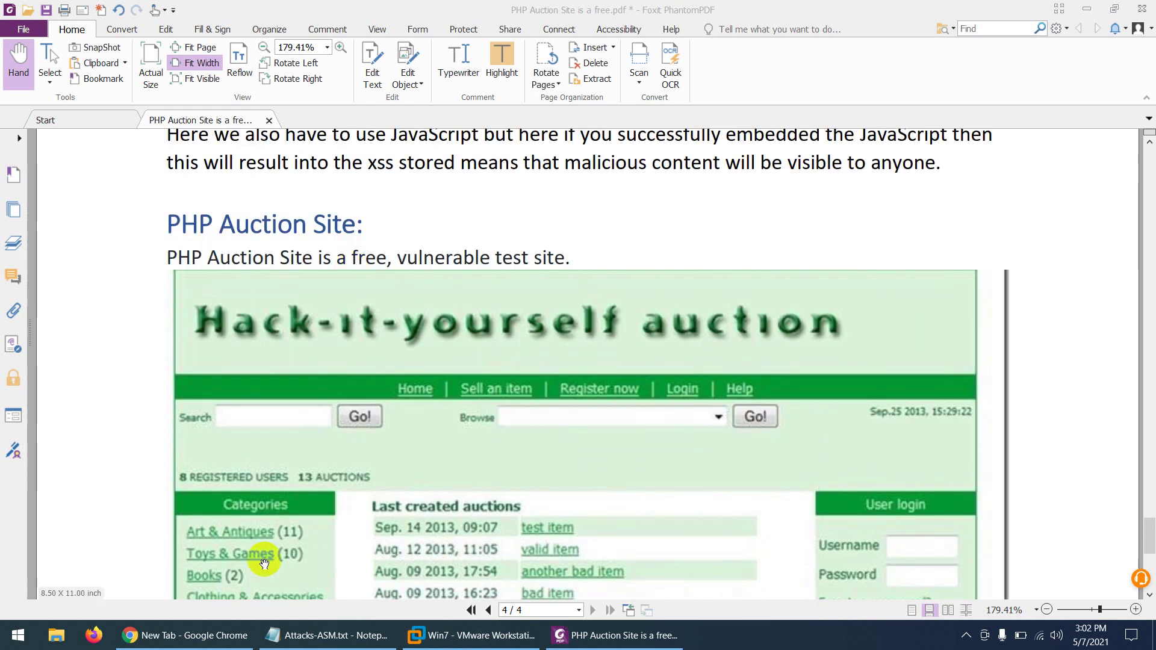
{"action": "left_click", "coordinate": [203, 634]}
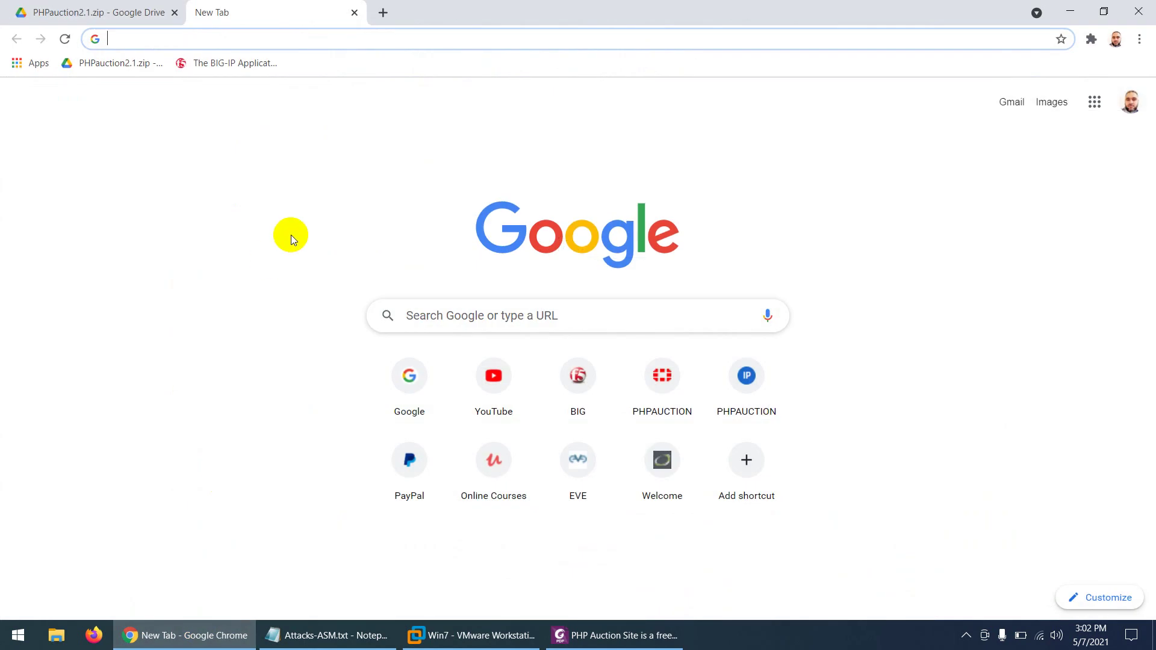
Step: Start downloading the 722 MB PHPauction2.1.zip from Google Drive through IDM despite the virus-scan warning
{"action": "left_click", "coordinate": [101, 65]}
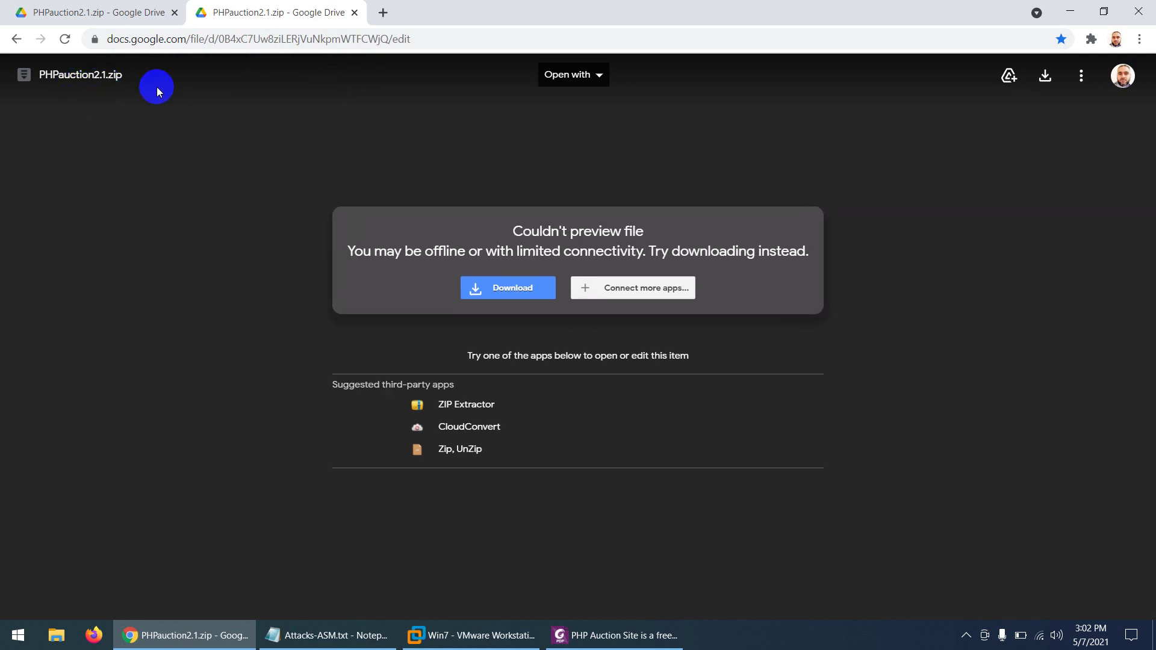
{"action": "left_click", "coordinate": [1045, 77]}
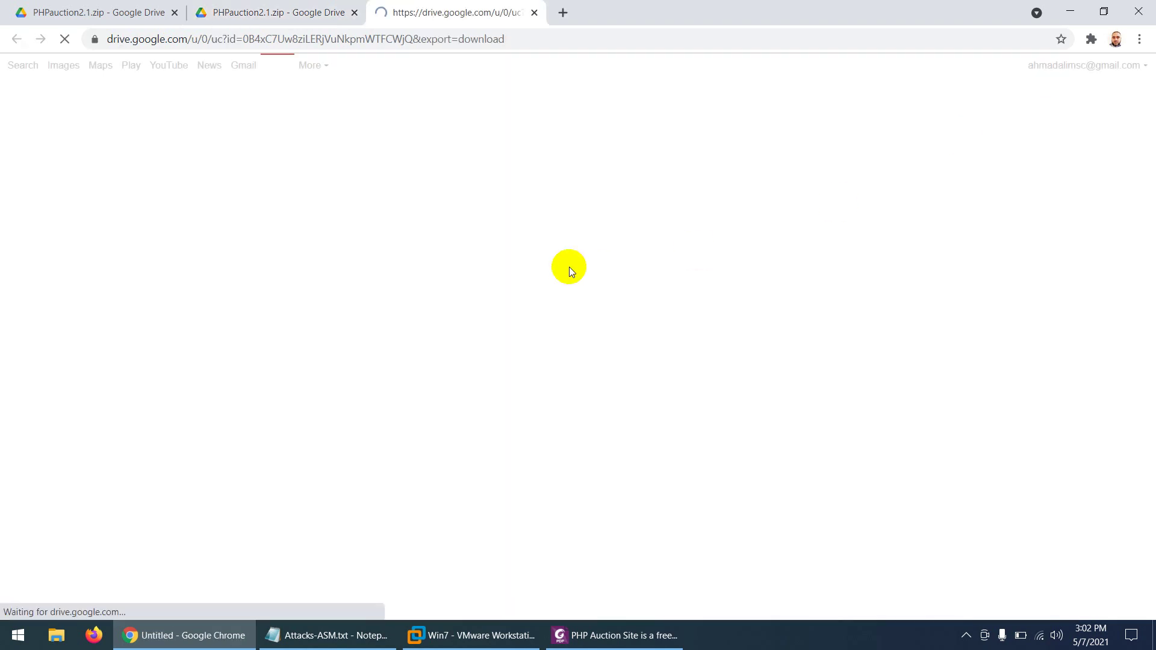
{"action": "left_click", "coordinate": [457, 203]}
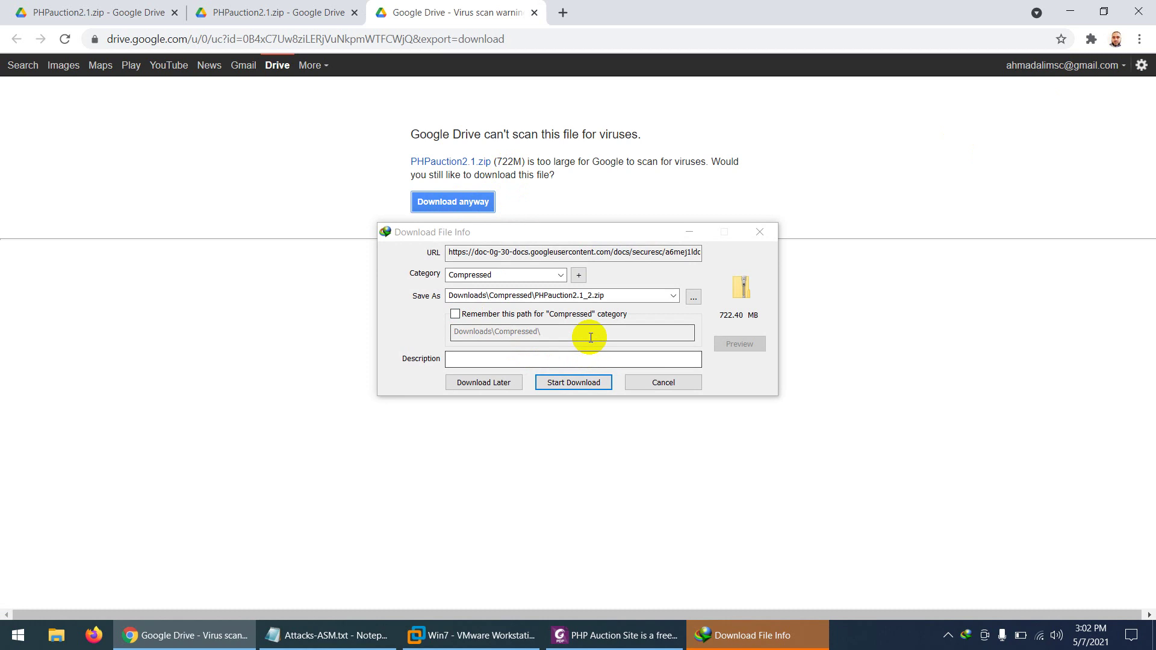
{"action": "left_click", "coordinate": [570, 386]}
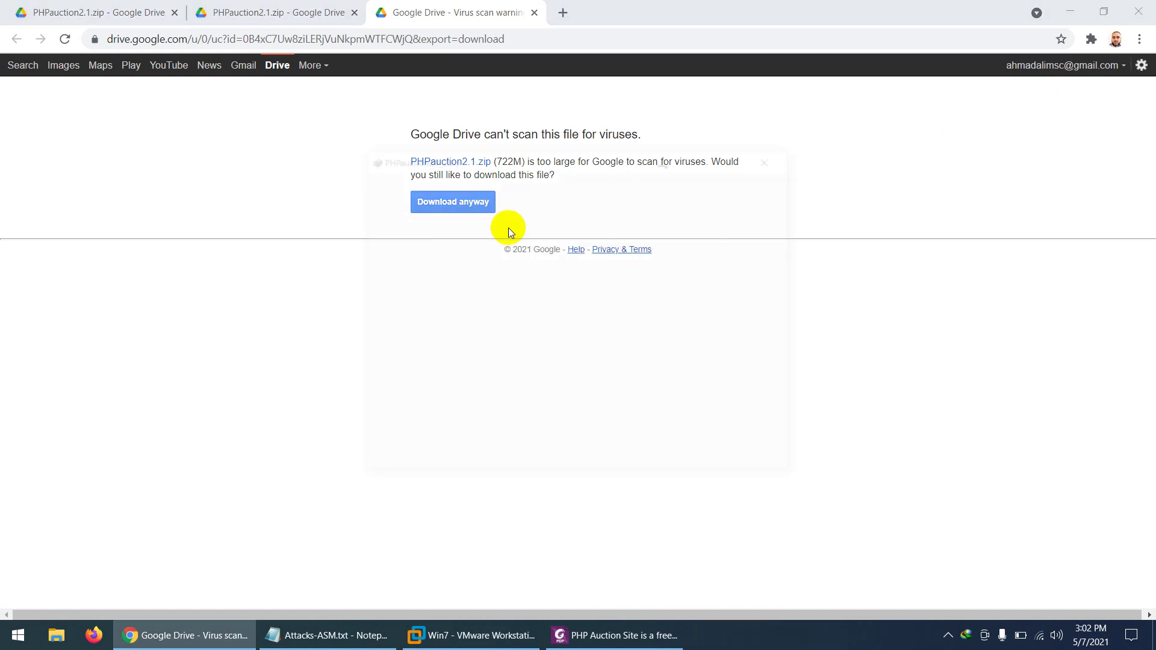
Step: Close the warning and duplicate Drive tabs and return to the PDF guide
{"action": "left_click", "coordinate": [534, 13]}
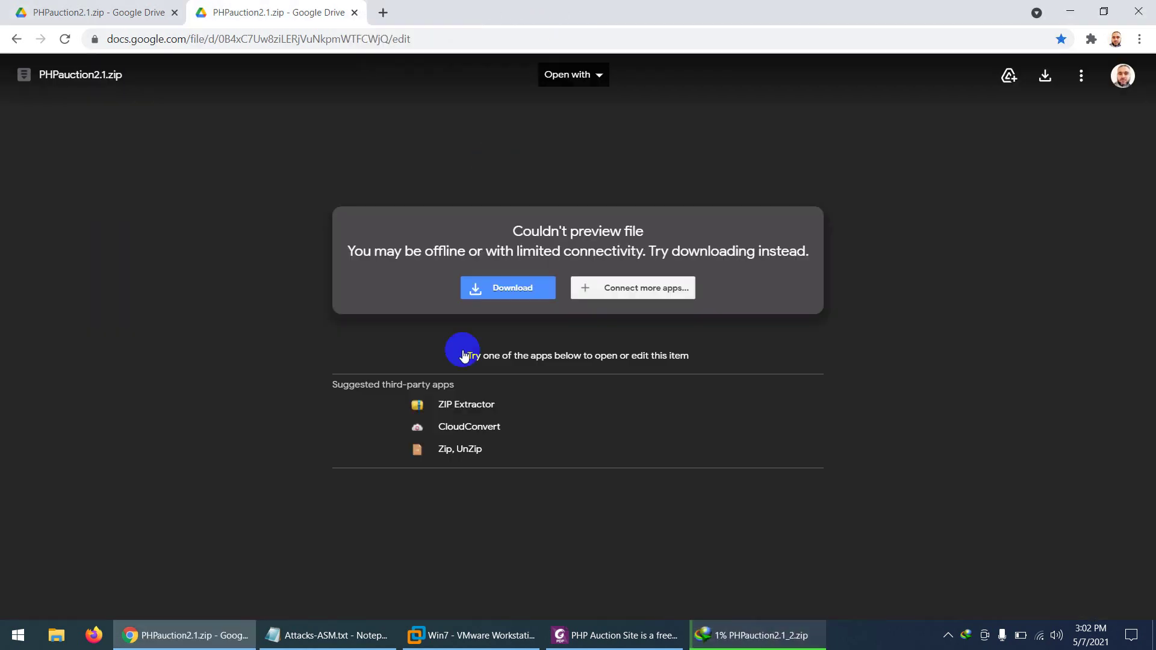
{"action": "left_click", "coordinate": [356, 13]}
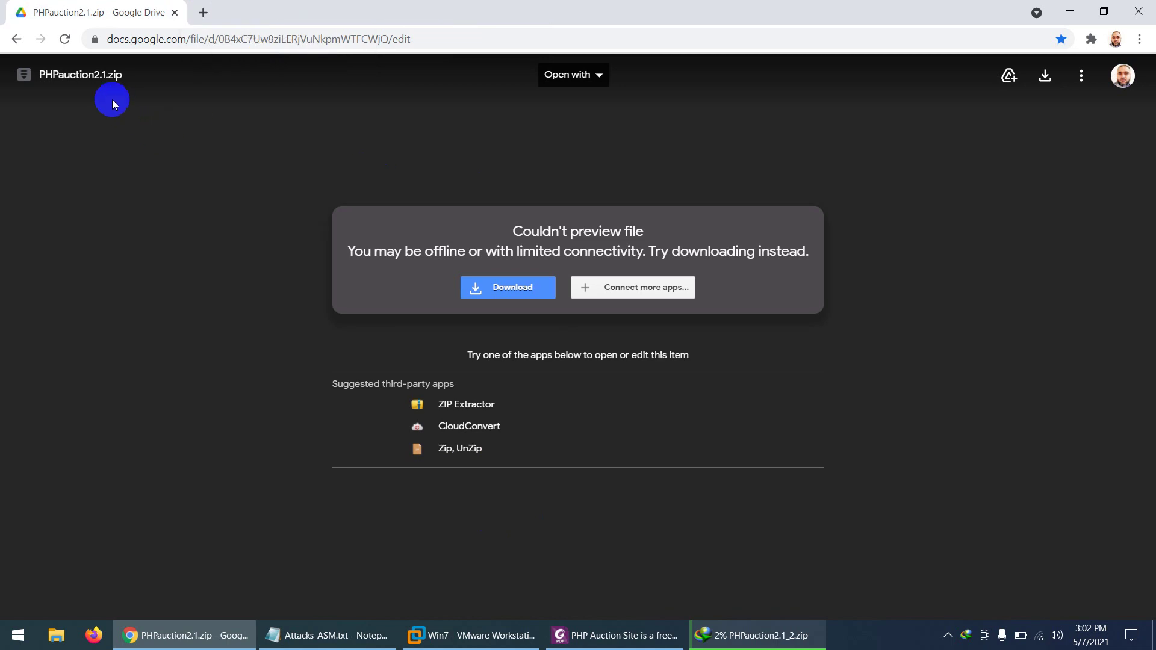
{"action": "left_click", "coordinate": [602, 636]}
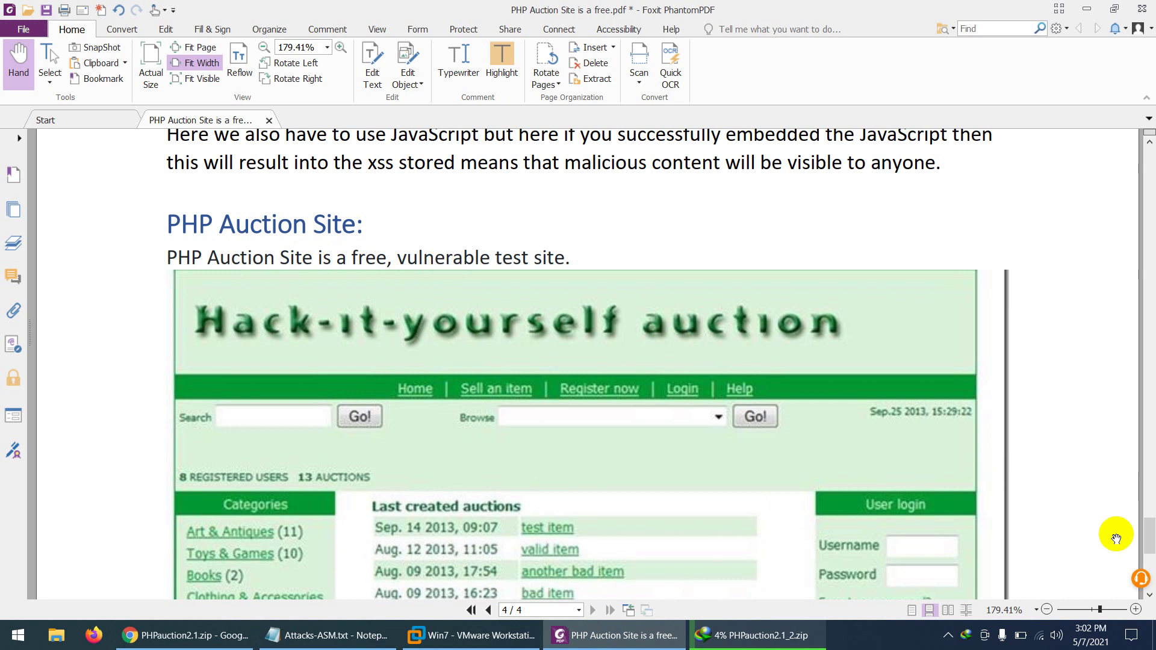
Step: Read the DVWA default login section of the guide while checking the zip download's progress
{"action": "left_click_drag", "start_coordinate": [1148, 539], "coordinate": [1140, 171]}
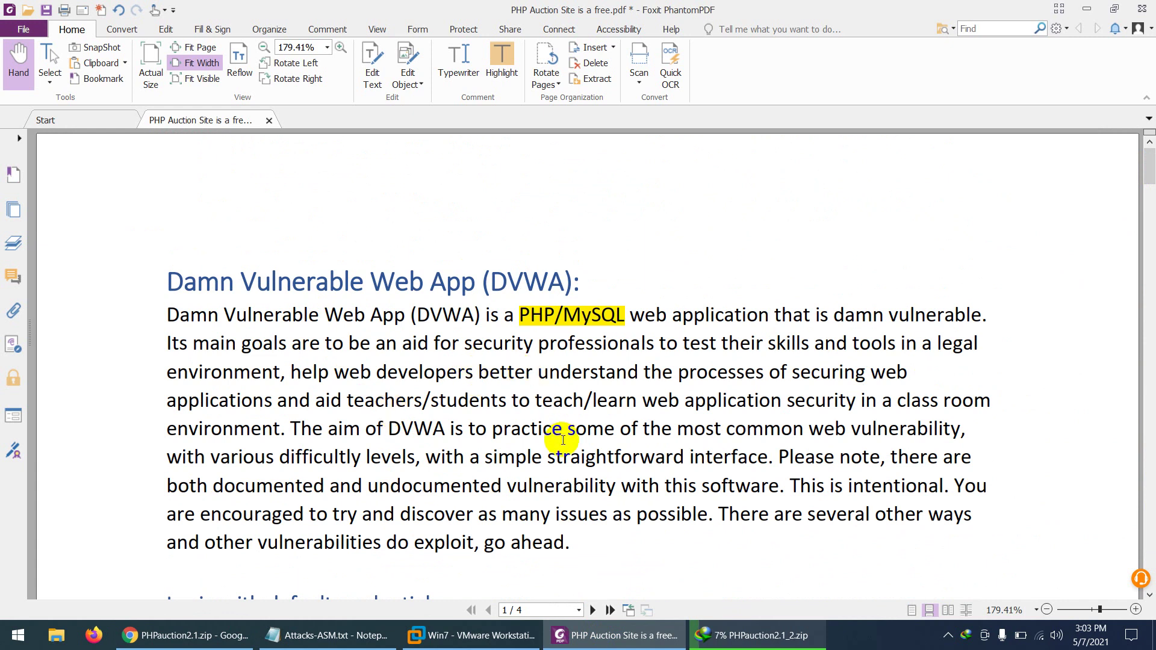
{"action": "left_click_drag", "start_coordinate": [465, 341], "coordinate": [481, 335]}
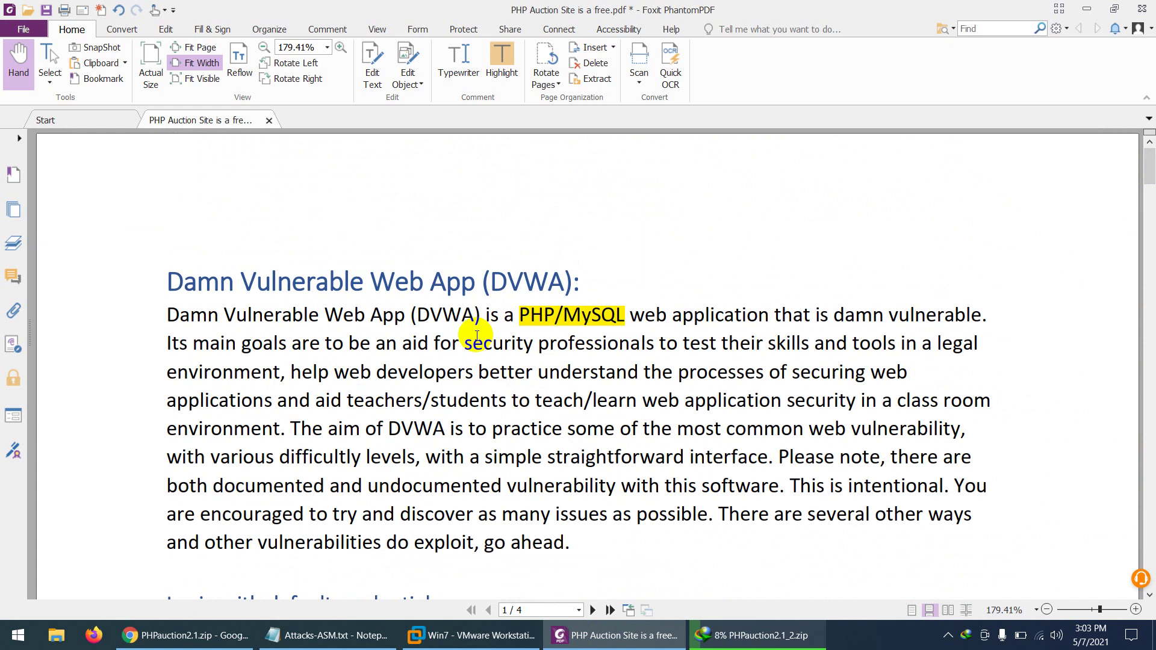
{"action": "left_click", "coordinate": [742, 644]}
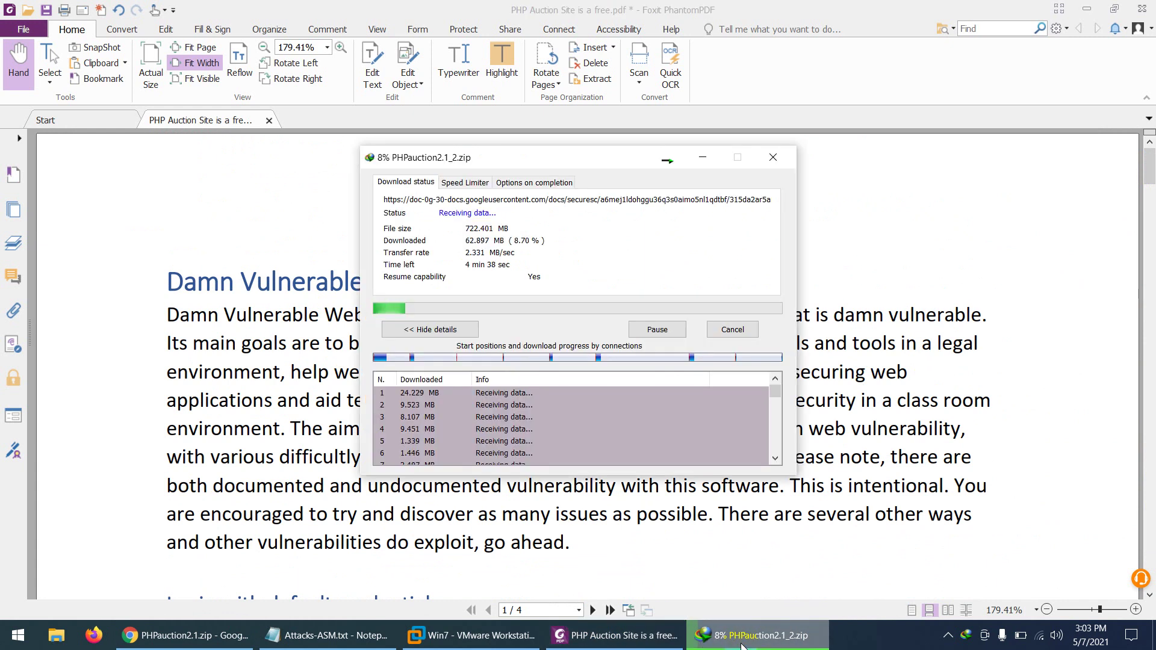
{"action": "left_click", "coordinate": [742, 644]}
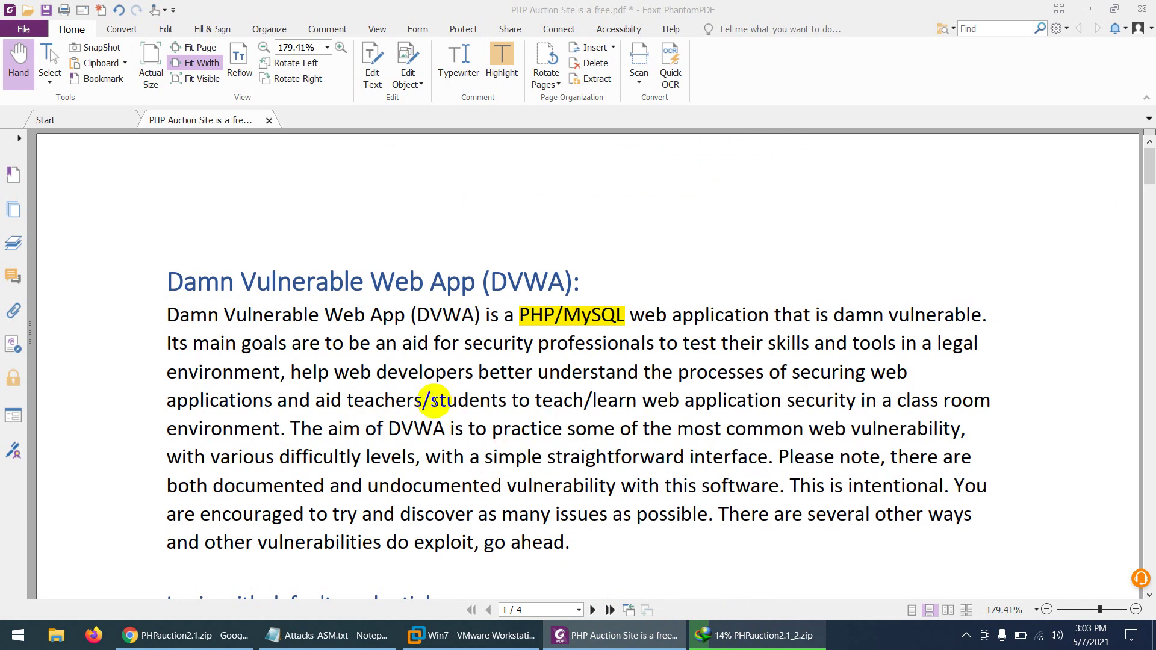
{"action": "scroll", "coordinate": [434, 402], "scroll_direction": "down", "scroll_amount": 2}
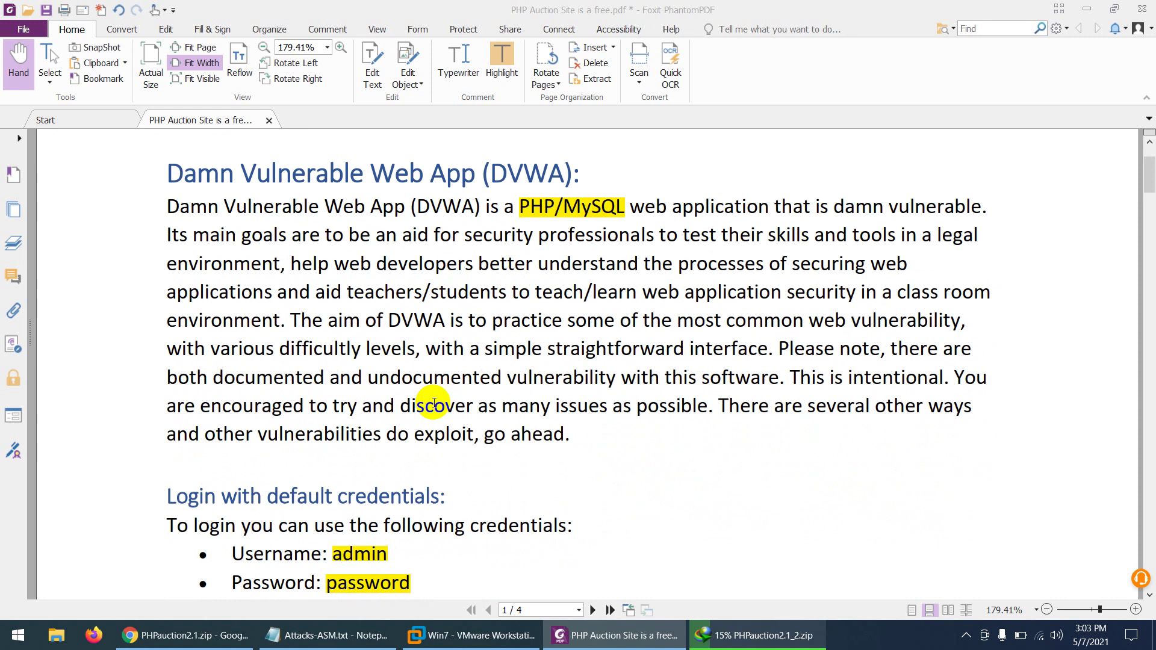
{"action": "scroll", "coordinate": [434, 402], "scroll_direction": "down", "scroll_amount": 2}
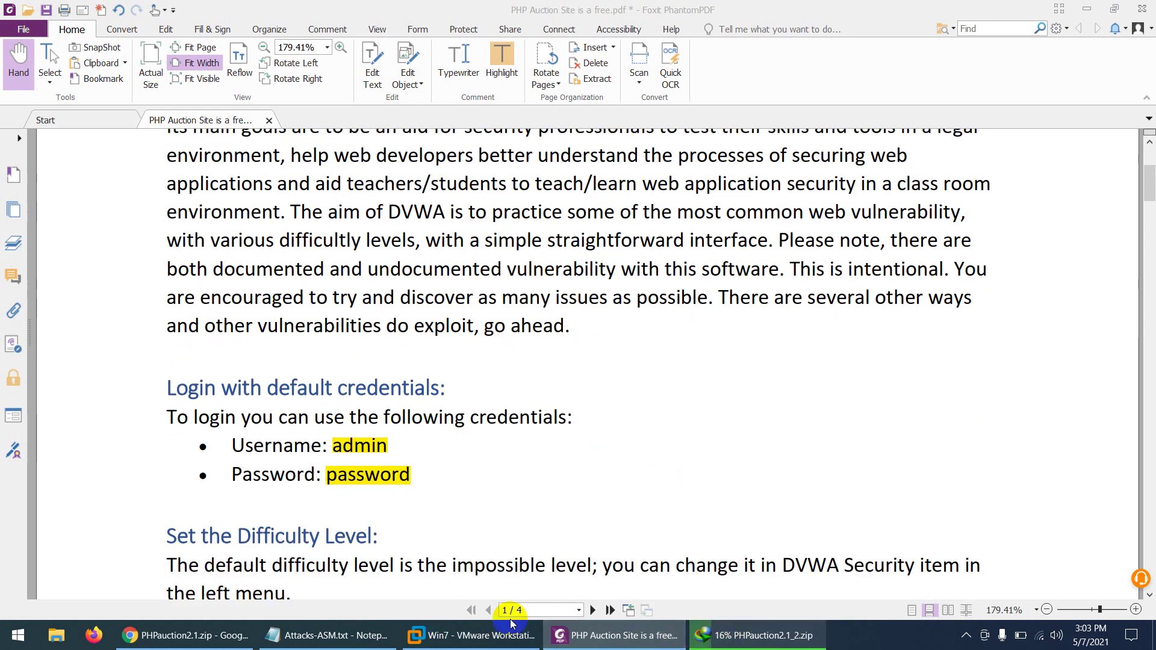
Step: Cancel the PHPauction2.1 download at 18% and show the desktop
{"action": "left_click", "coordinate": [759, 635]}
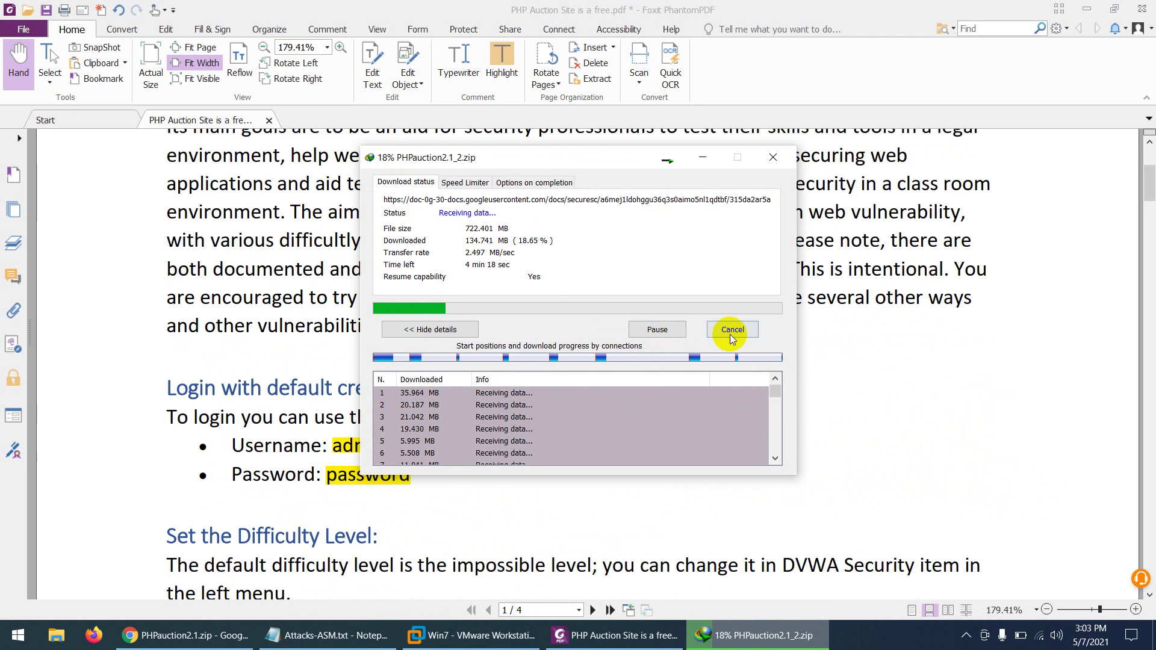
{"action": "left_click", "coordinate": [732, 329]}
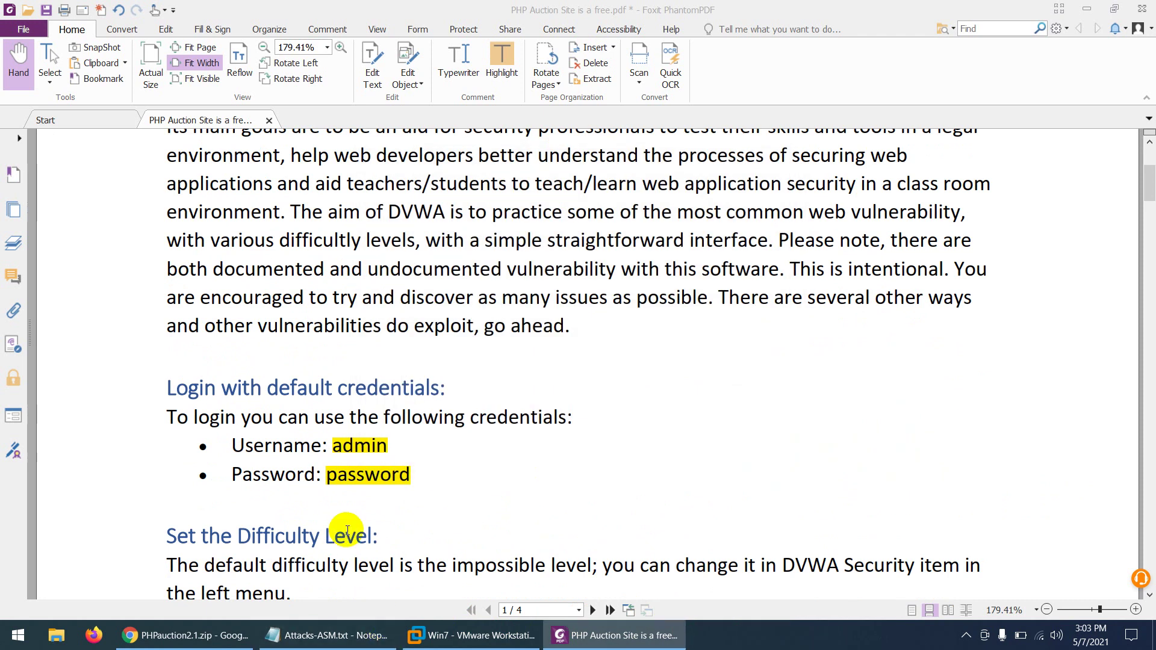
{"action": "key", "text": "super+d"}
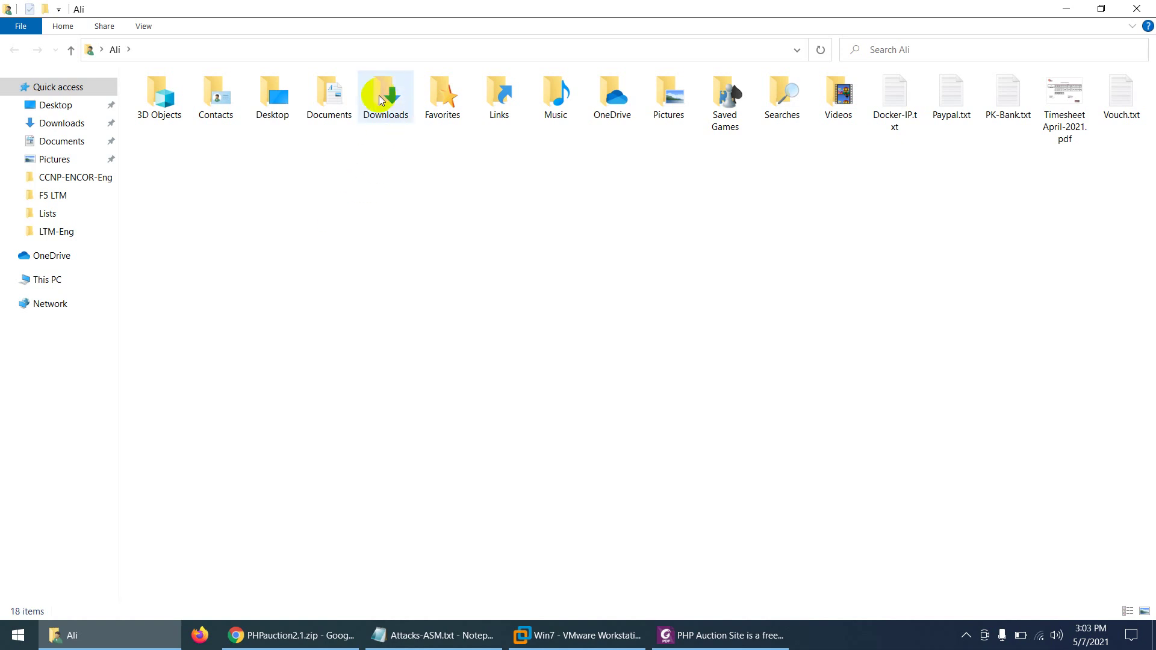
Step: Extract PHPauction2.1.zip in Downloads\Compressed with 7-Zip into a PHPauction2.1 folder
{"action": "double_click", "coordinate": [381, 99]}
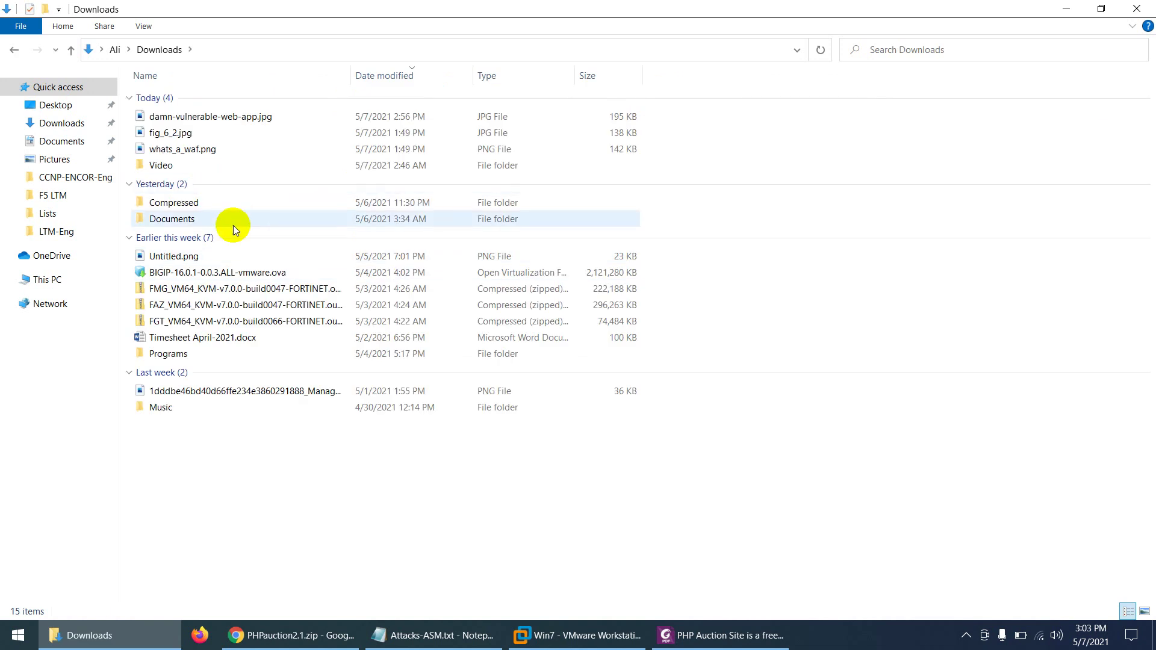
{"action": "double_click", "coordinate": [189, 203]}
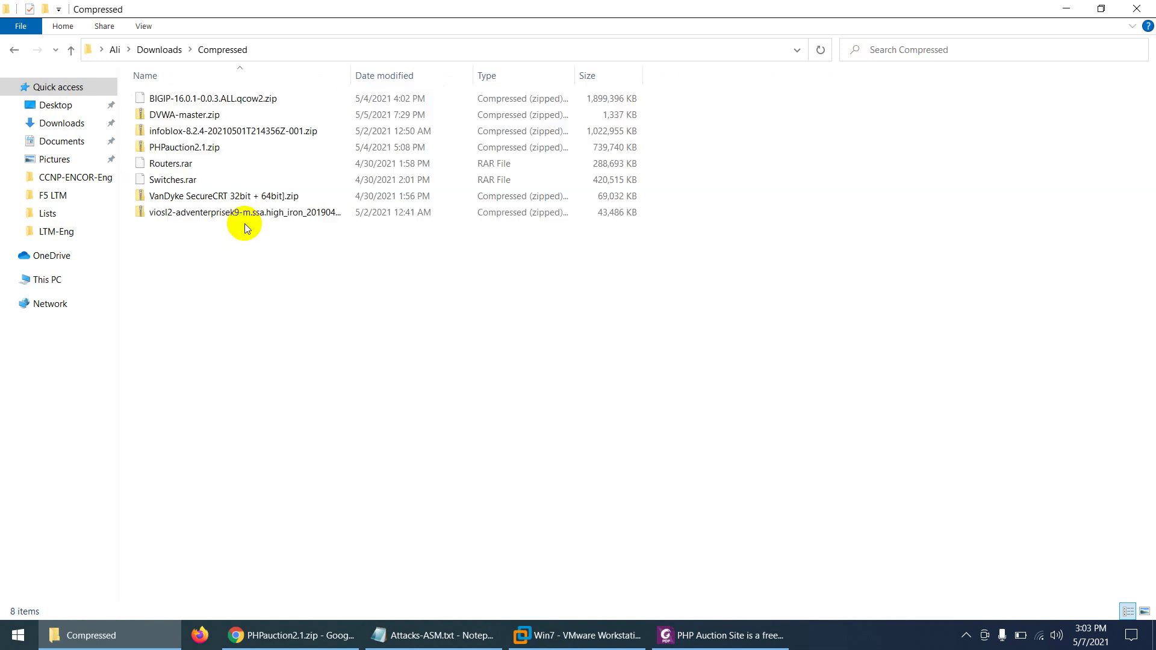
{"action": "left_click", "coordinate": [188, 151]}
{"action": "right_click", "coordinate": [188, 151]}
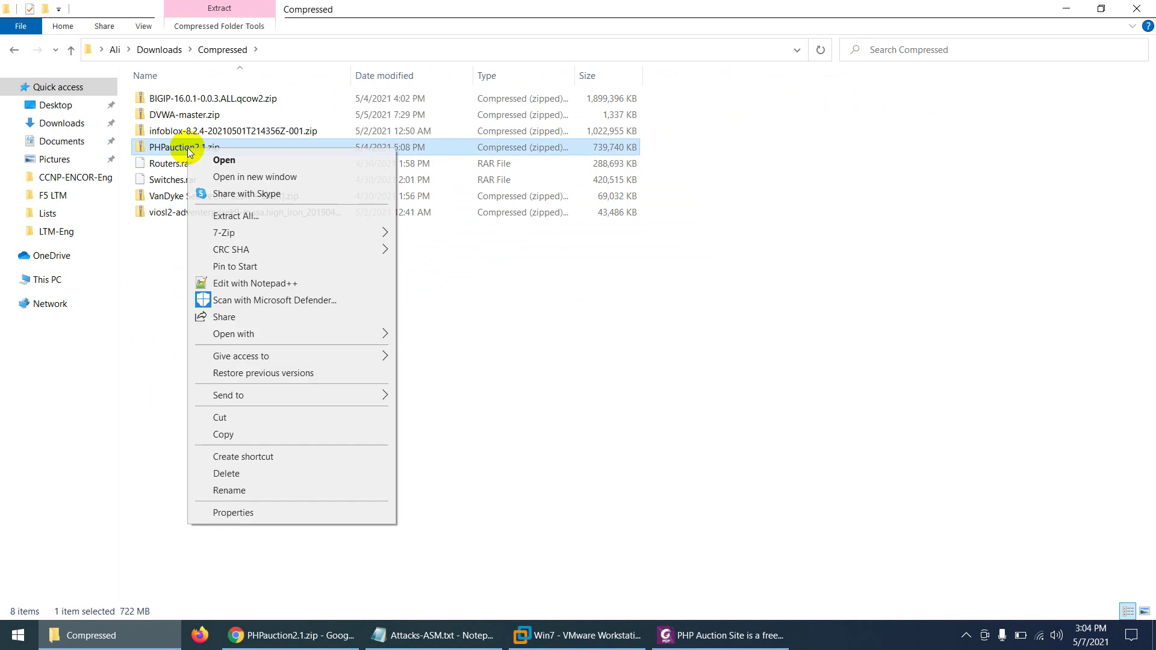
{"action": "mouse_move", "coordinate": [302, 232]}
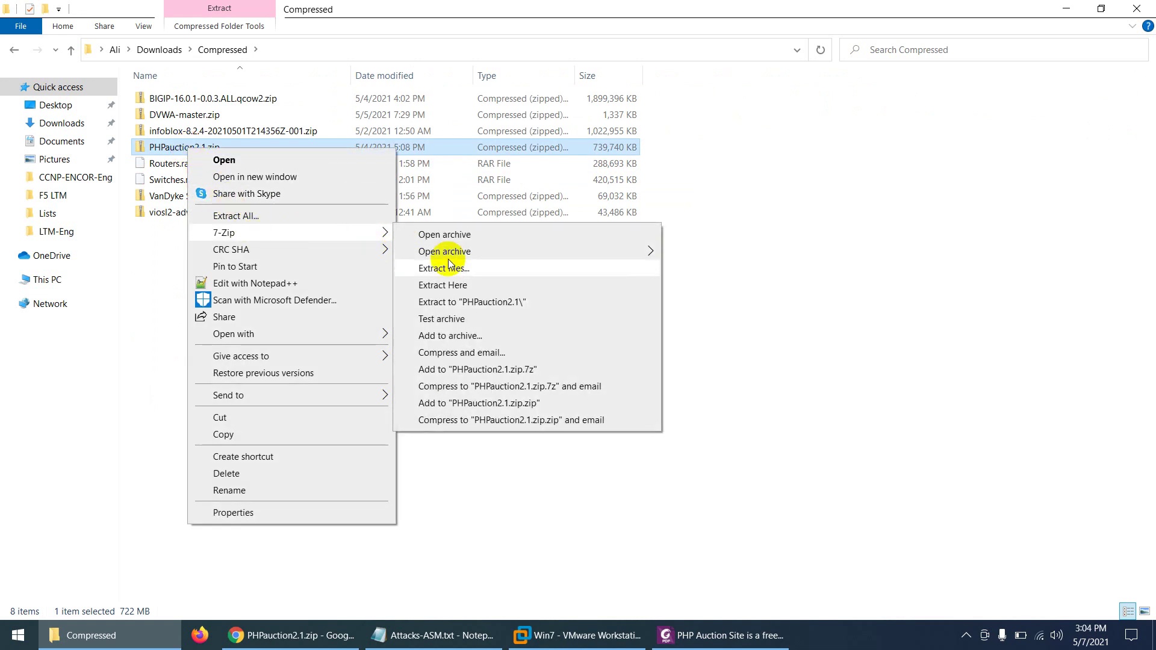
{"action": "left_click", "coordinate": [465, 305]}
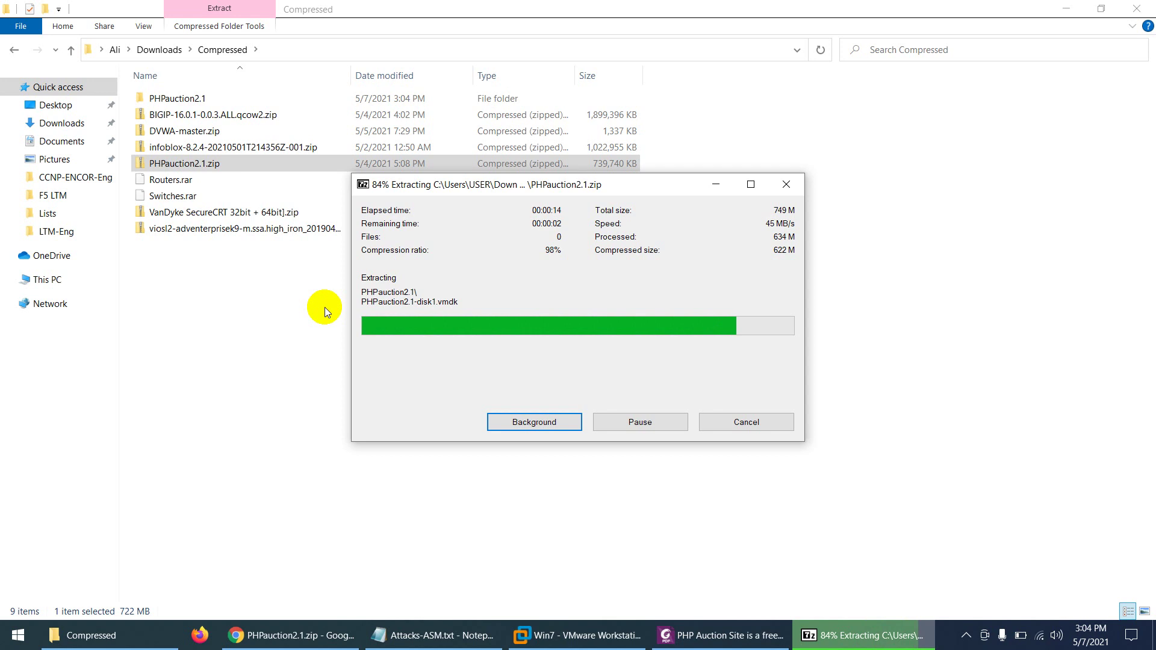
Step: Open the extracted PHPauction2.1 folder with its .mf, .ovf and .vmdk files, then bring up VMware Workstation
{"action": "left_click", "coordinate": [192, 99]}
{"action": "double_click", "coordinate": [191, 100]}
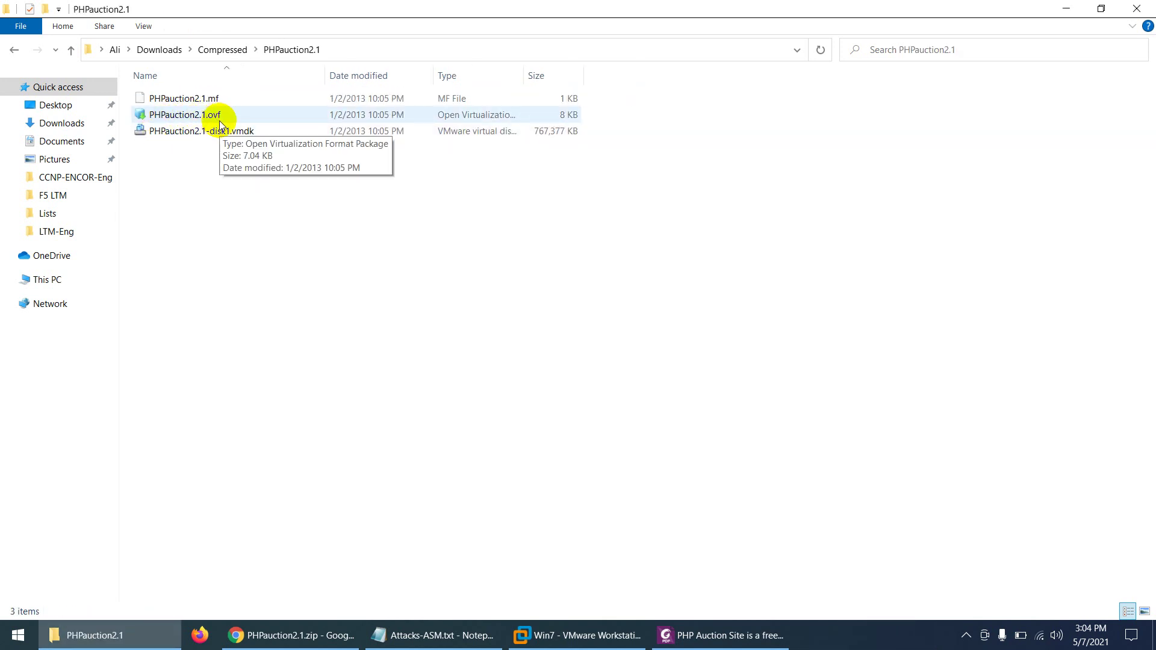
{"action": "left_click", "coordinate": [535, 633]}
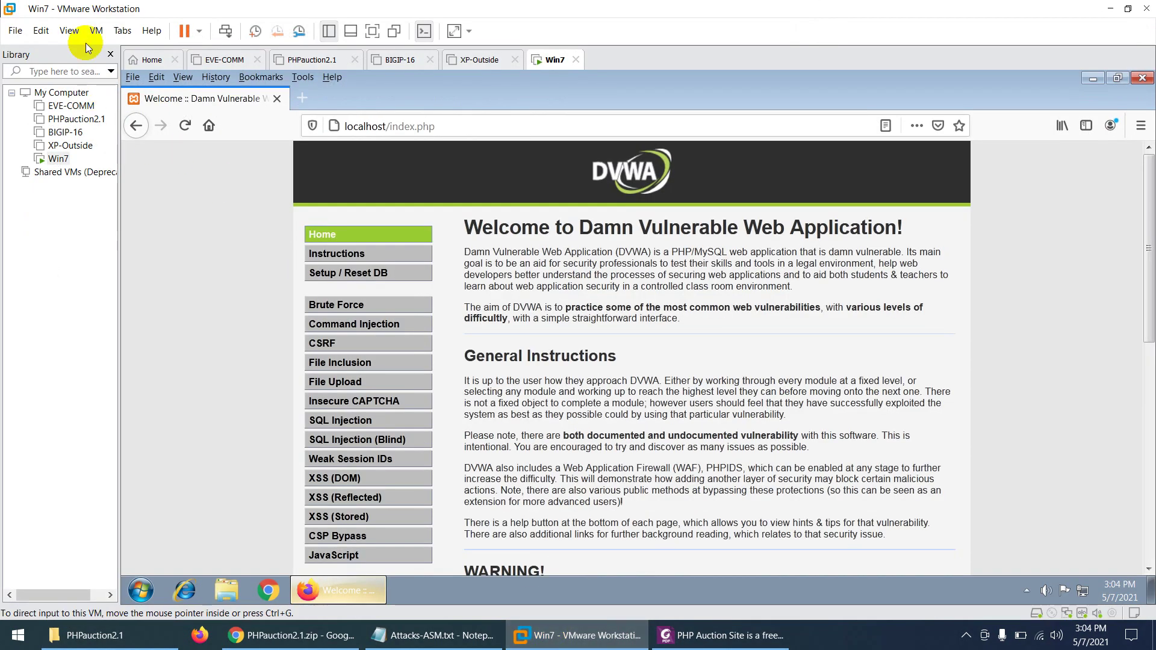
Step: From the Home tab, open Downloads\Compressed\PHPauction2.1\PHPauction2.1.ovf with File > Open
{"action": "left_click", "coordinate": [136, 58]}
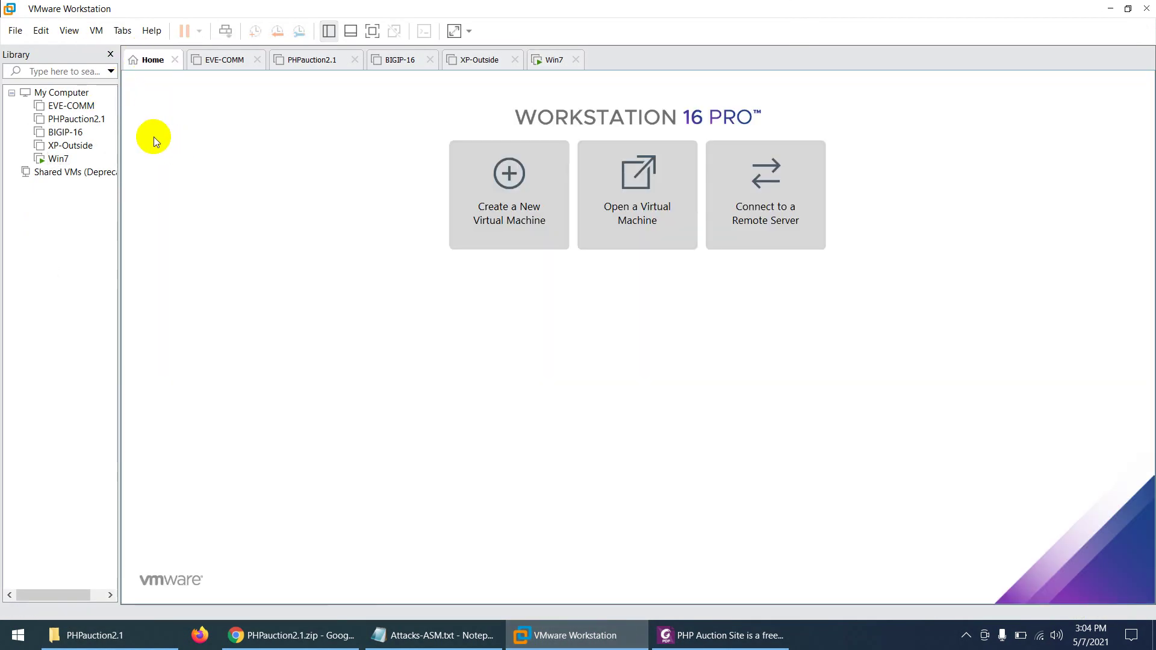
{"action": "left_click", "coordinate": [15, 30]}
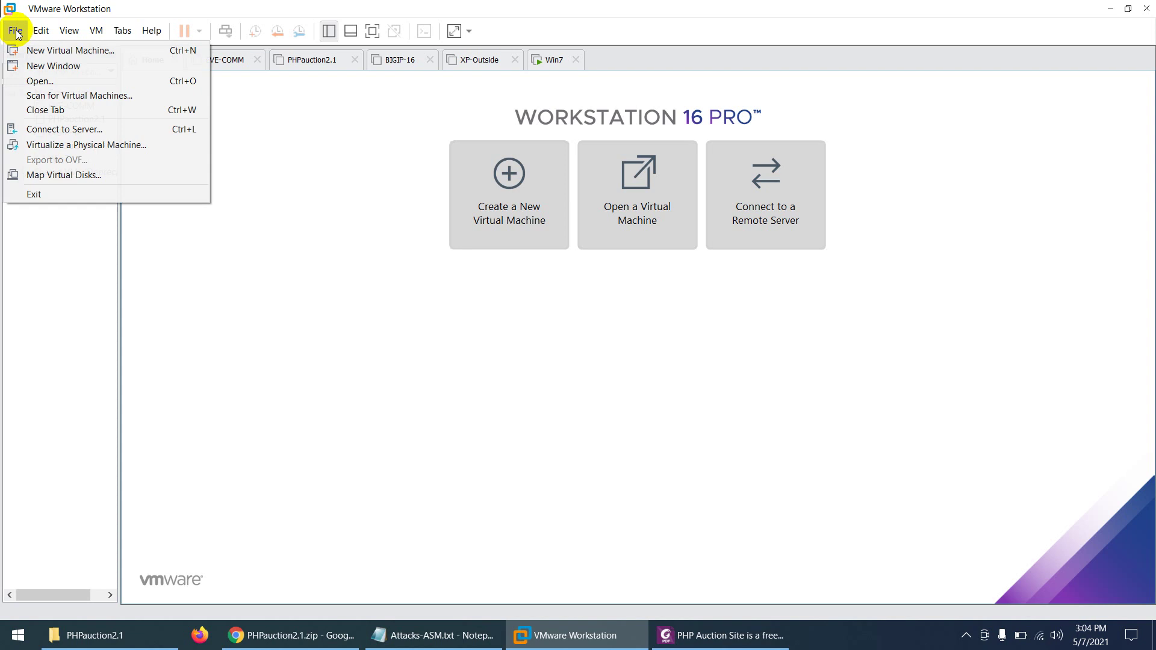
{"action": "left_click", "coordinate": [30, 82]}
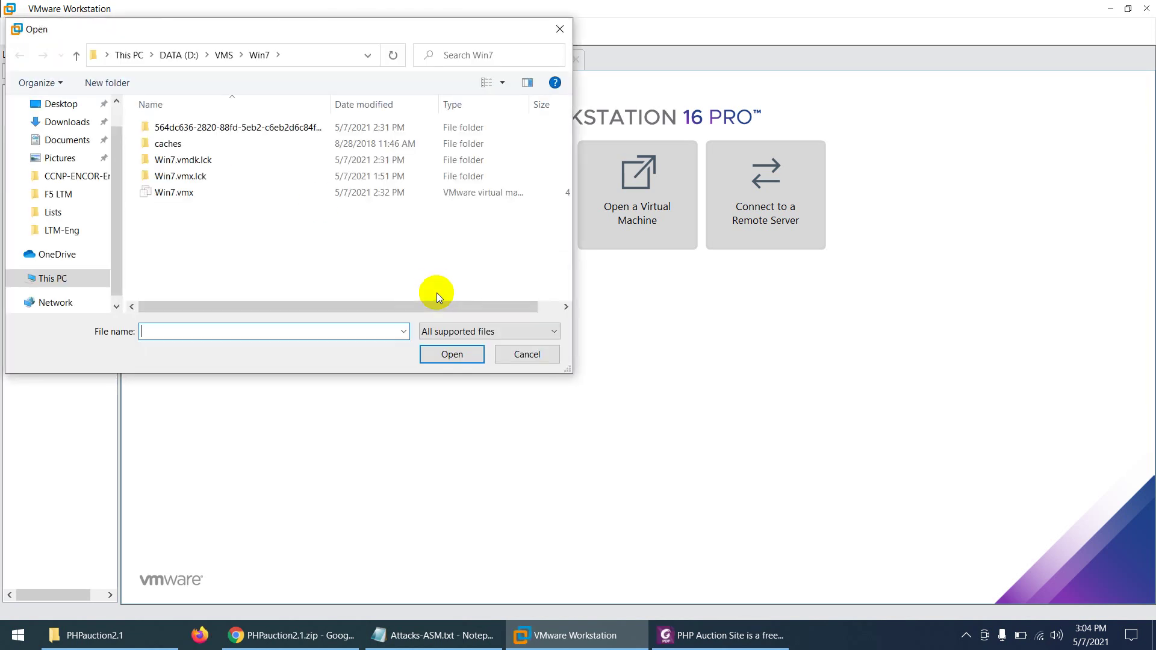
{"action": "left_click", "coordinate": [64, 124]}
{"action": "left_click", "coordinate": [182, 146]}
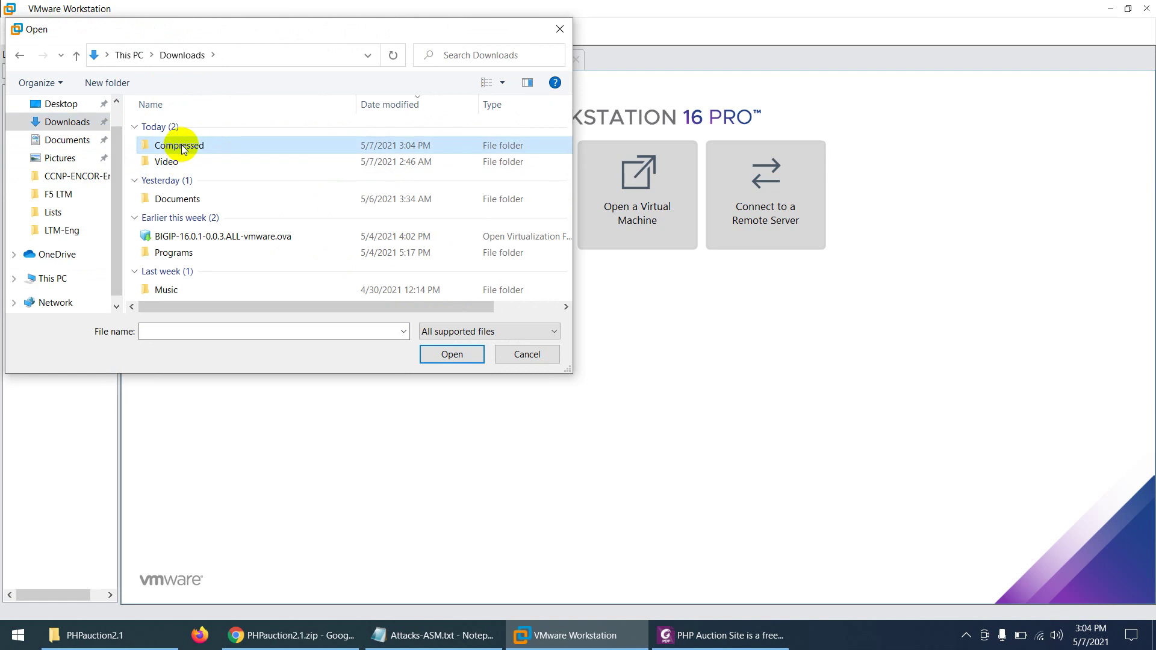
{"action": "double_click", "coordinate": [182, 145]}
{"action": "double_click", "coordinate": [179, 127]}
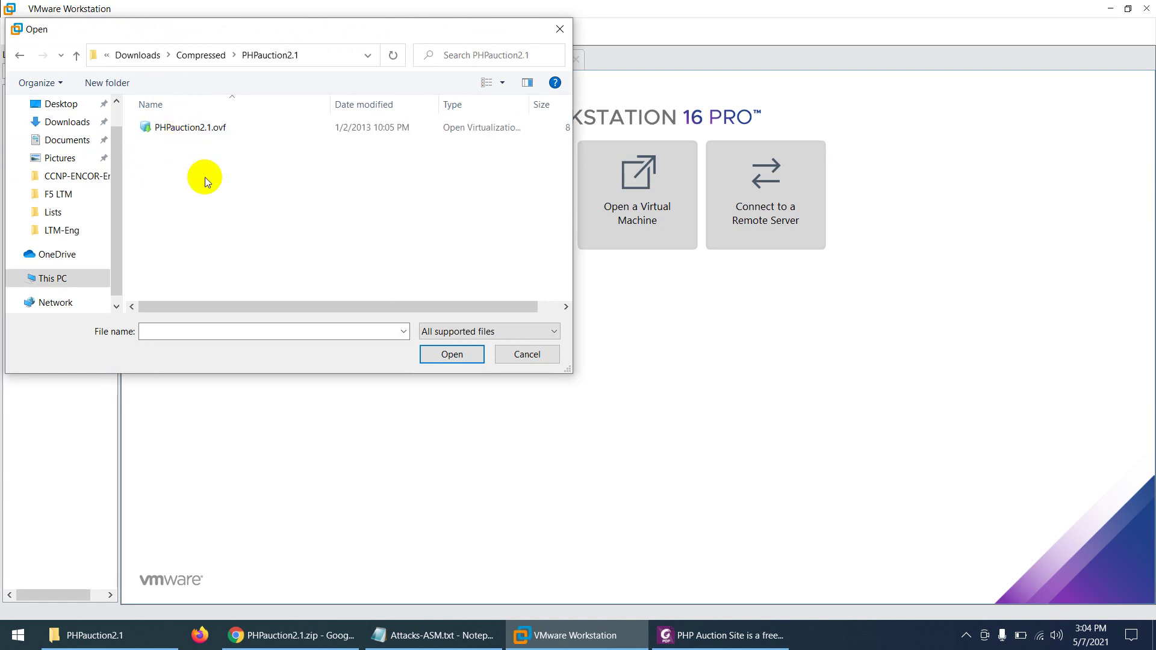
{"action": "double_click", "coordinate": [210, 128]}
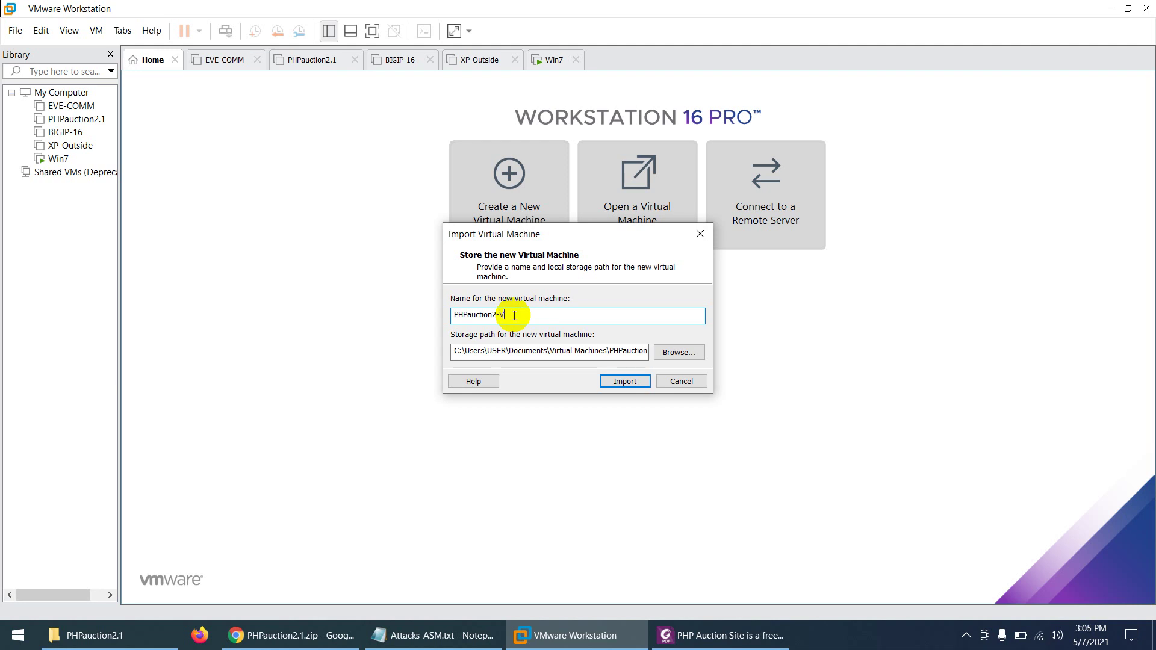
Step: Import the package as PHPauction2-VW and view its summary showing 512 MB memory and a 4 GB disk
{"action": "left_click", "coordinate": [528, 354]}
{"action": "left_click", "coordinate": [467, 354]}
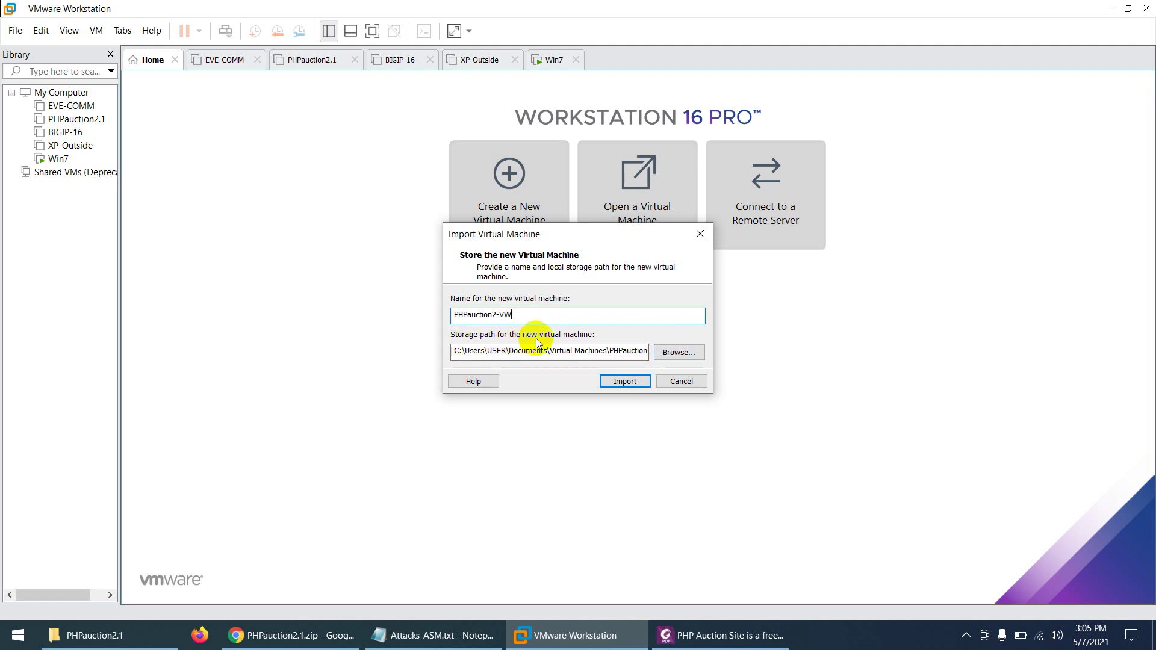
{"action": "left_click", "coordinate": [620, 380]}
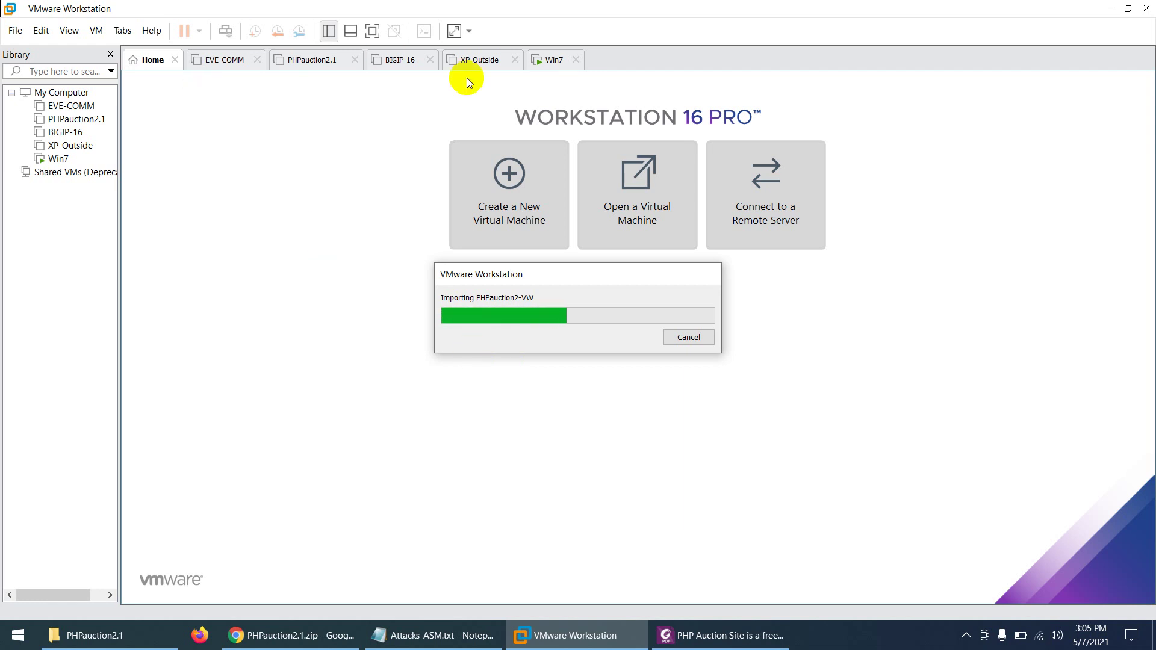
{"action": "left_click", "coordinate": [546, 59]}
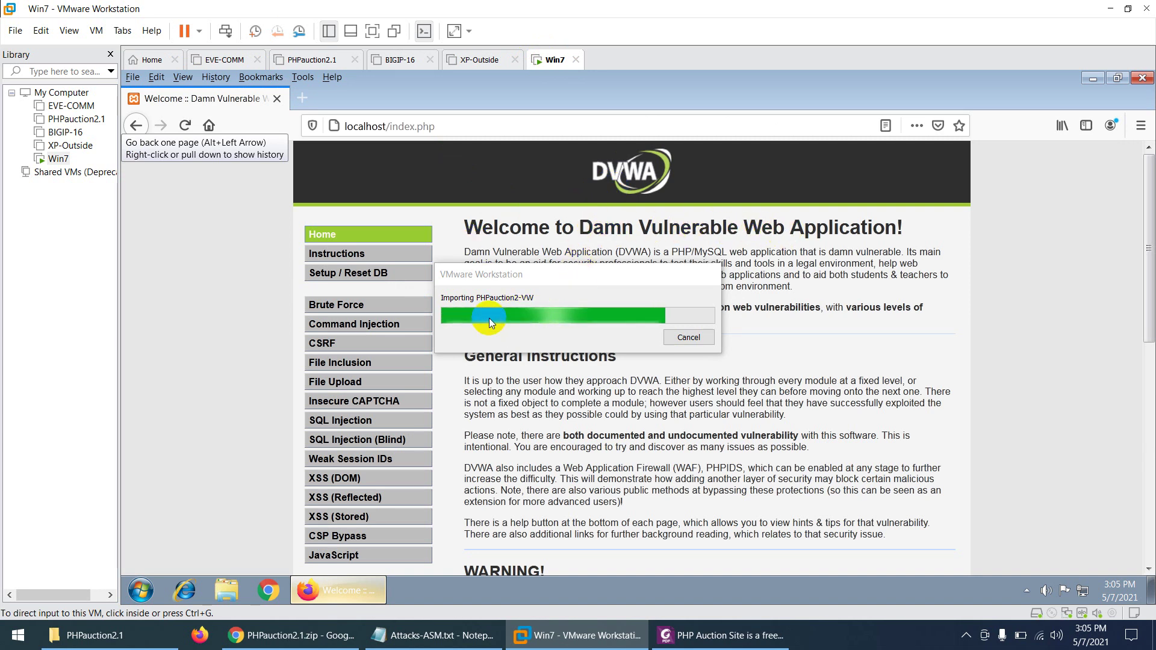
{"action": "left_click", "coordinate": [152, 59]}
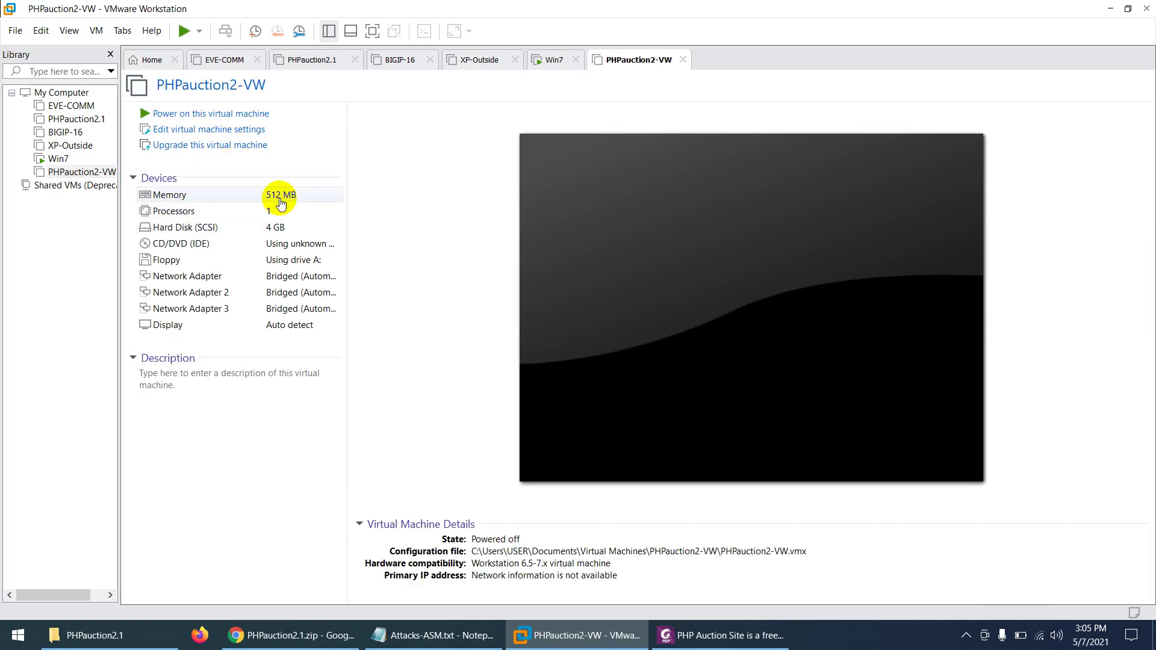
Step: Increase PHPauction2-VW's memory from 512 MB to 1 GB (1024 MB) and reopen its hardware settings
{"action": "left_click", "coordinate": [280, 202]}
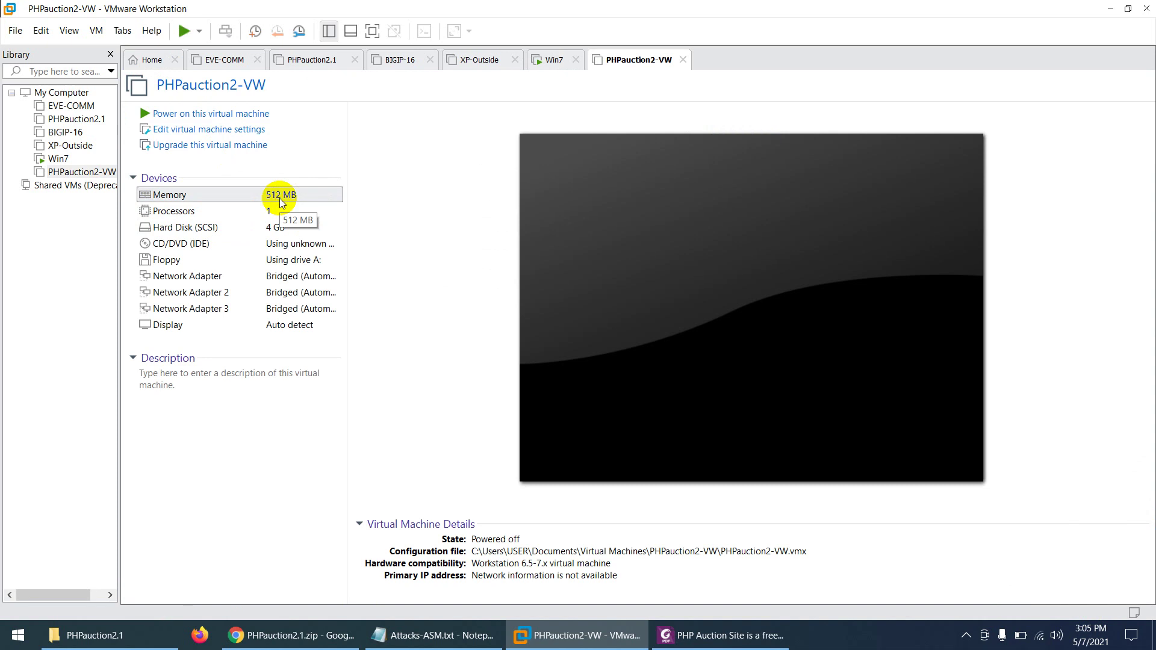
{"action": "double_click", "coordinate": [280, 202]}
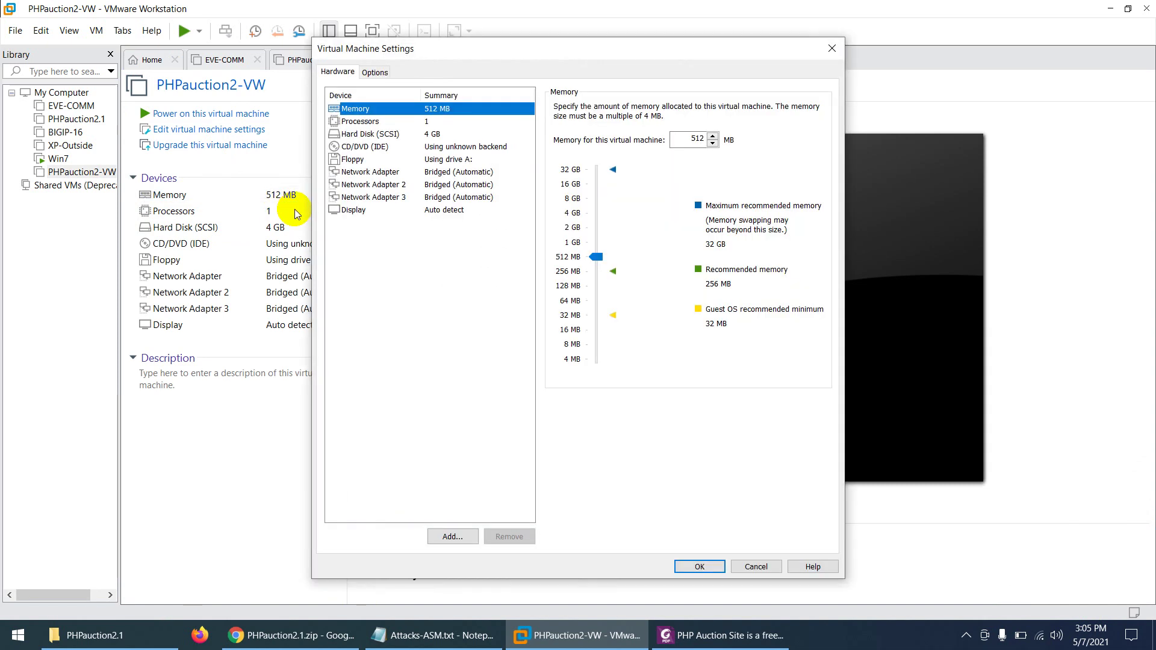
{"action": "left_click_drag", "start_coordinate": [596, 256], "coordinate": [597, 242]}
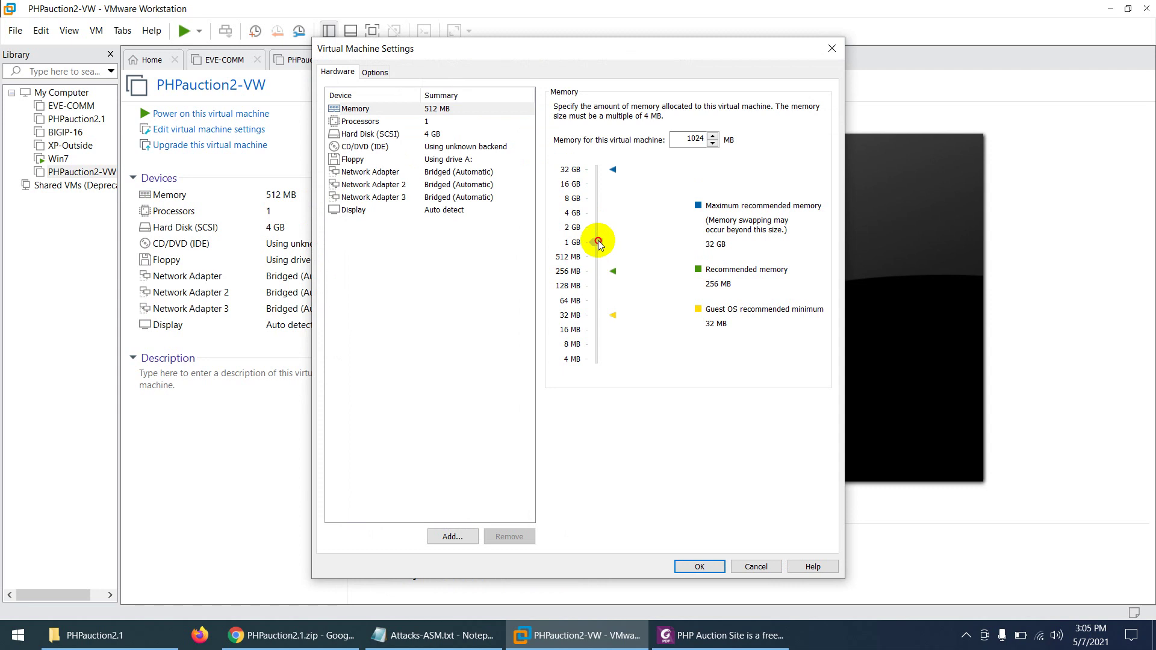
{"action": "left_click", "coordinate": [697, 566]}
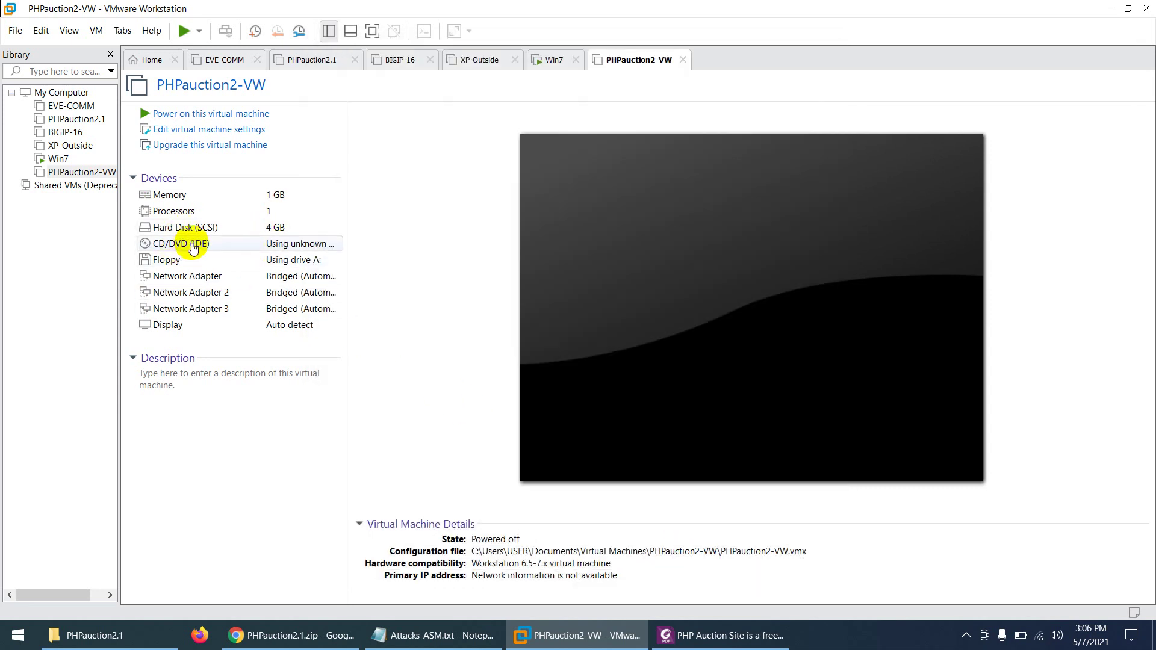
{"action": "left_click", "coordinate": [176, 265]}
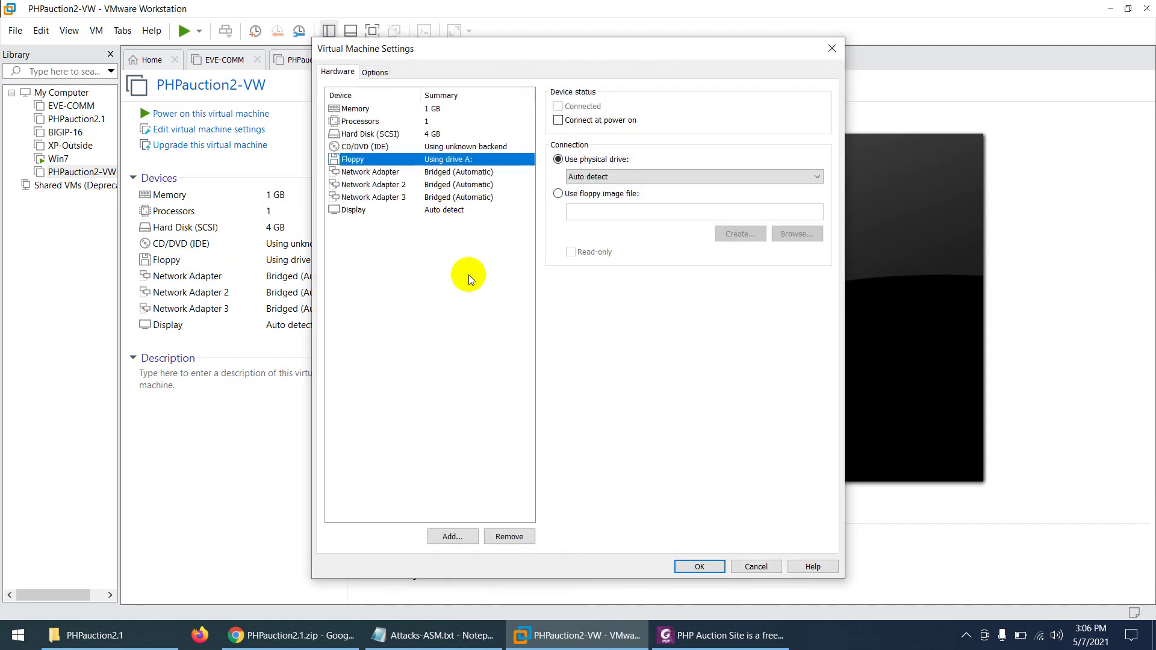
Step: Remove the floppy drive and Network Adapters 2 and 3 from PHPauction2-VW
{"action": "left_click", "coordinate": [509, 535]}
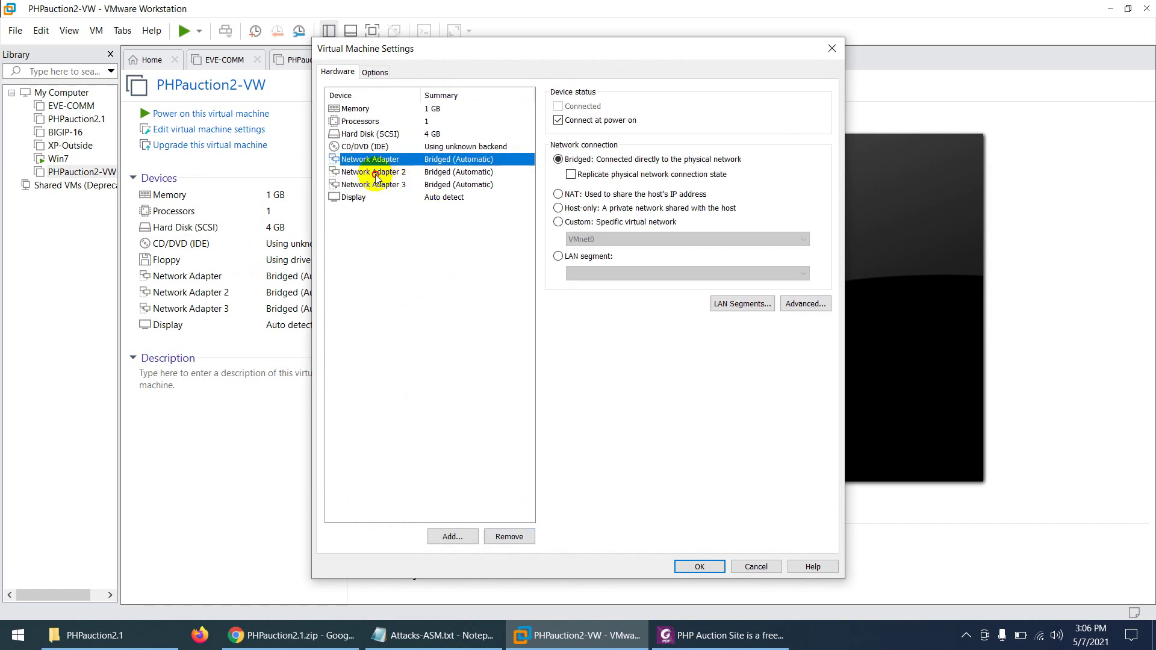
{"action": "left_click", "coordinate": [400, 173]}
{"action": "left_click", "coordinate": [509, 537]}
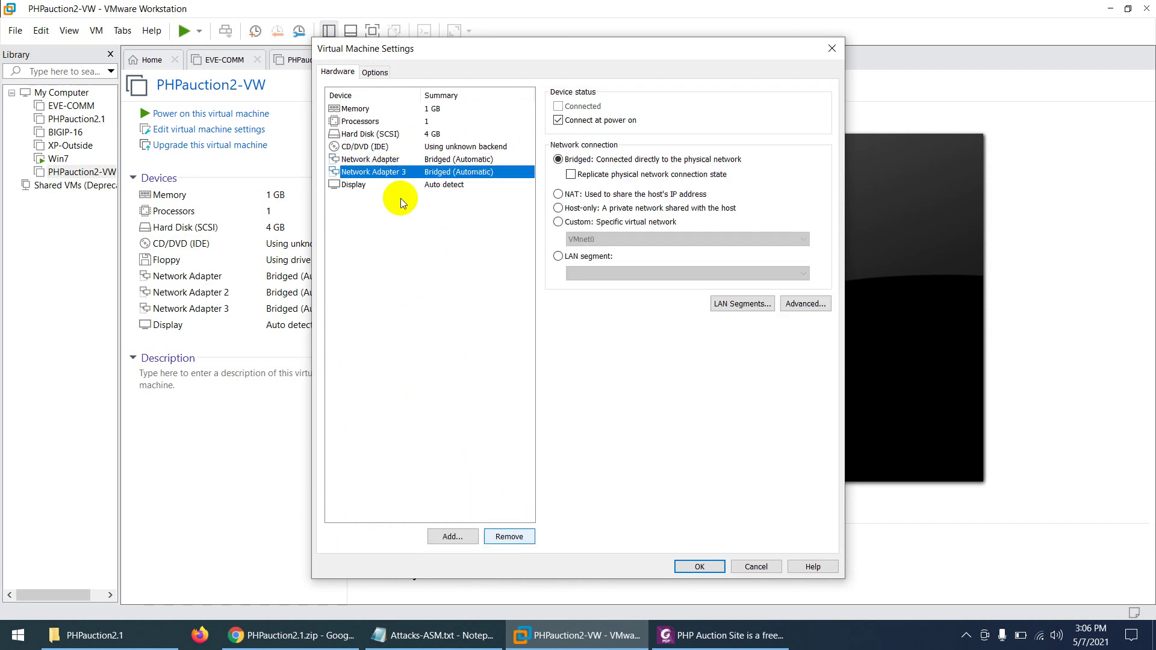
{"action": "left_click", "coordinate": [508, 537]}
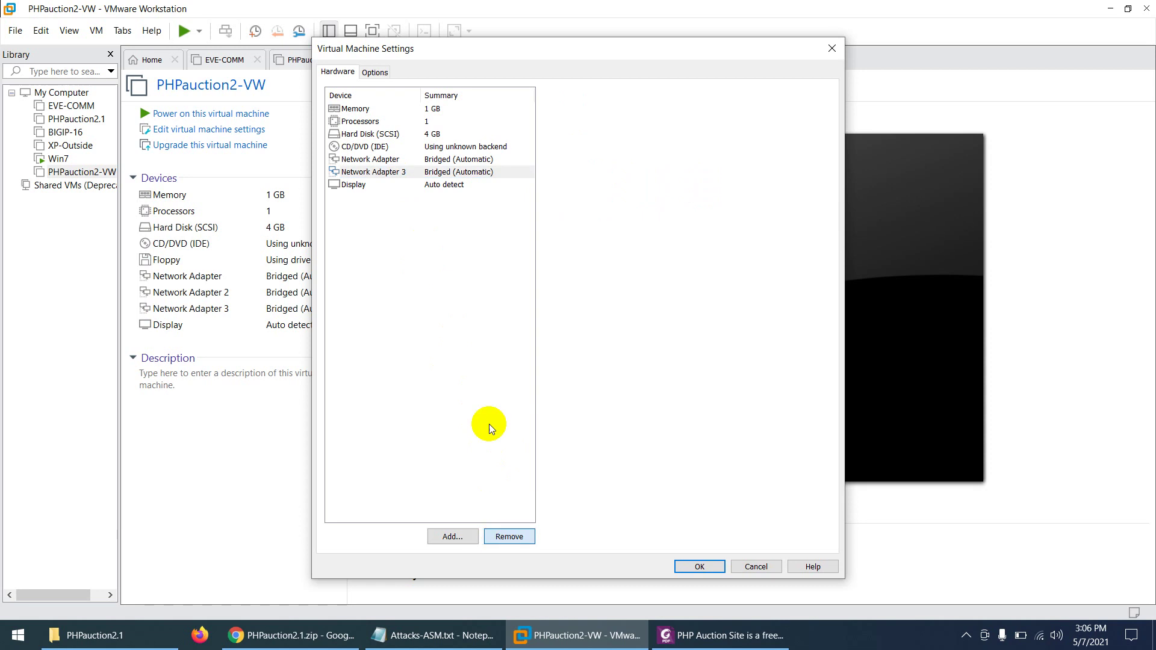
Step: Attach the remaining network adapter to Custom VMnet2 (Host-only) and apply the changes
{"action": "left_click", "coordinate": [442, 161]}
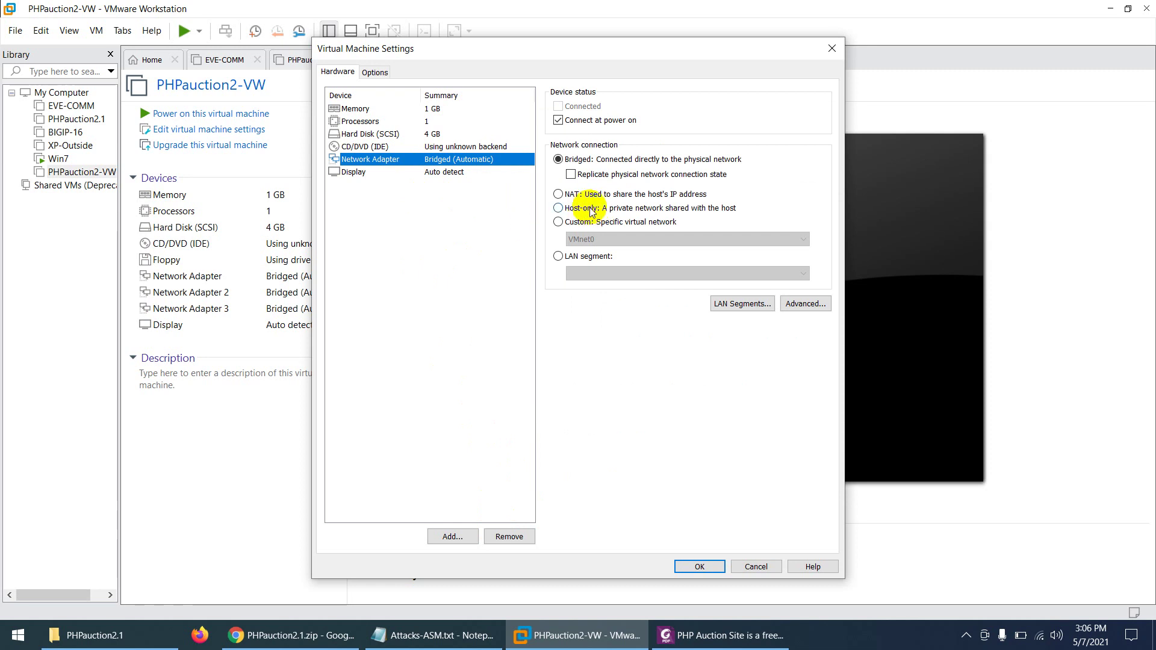
{"action": "left_click", "coordinate": [589, 224]}
{"action": "left_click", "coordinate": [602, 239]}
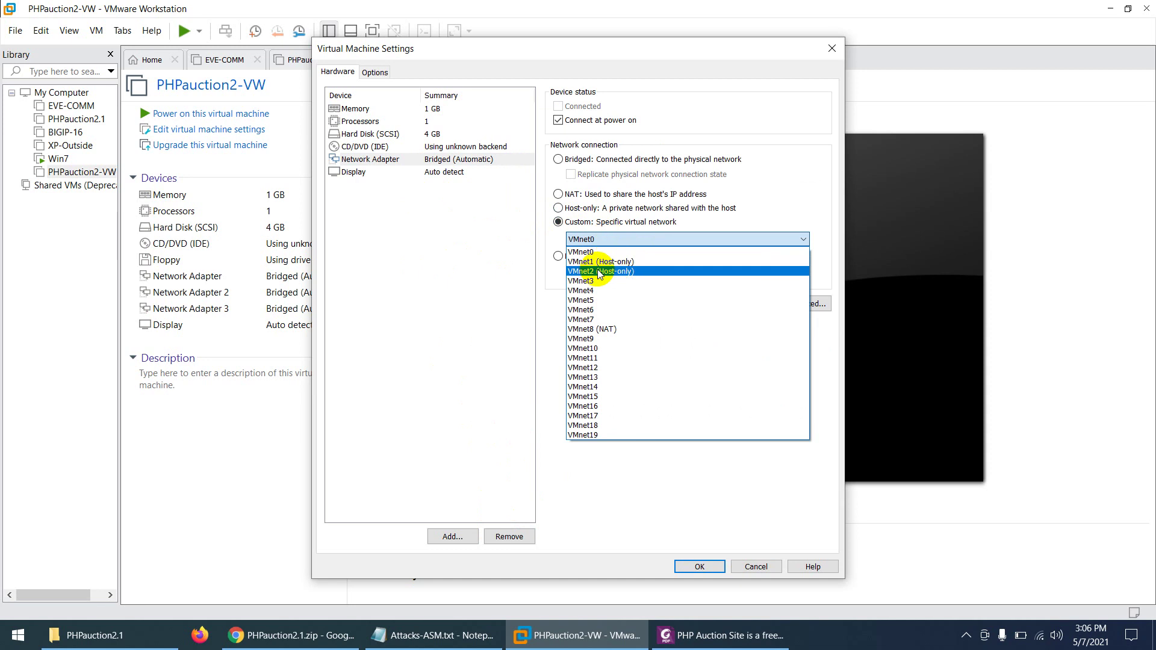
{"action": "left_click", "coordinate": [599, 272]}
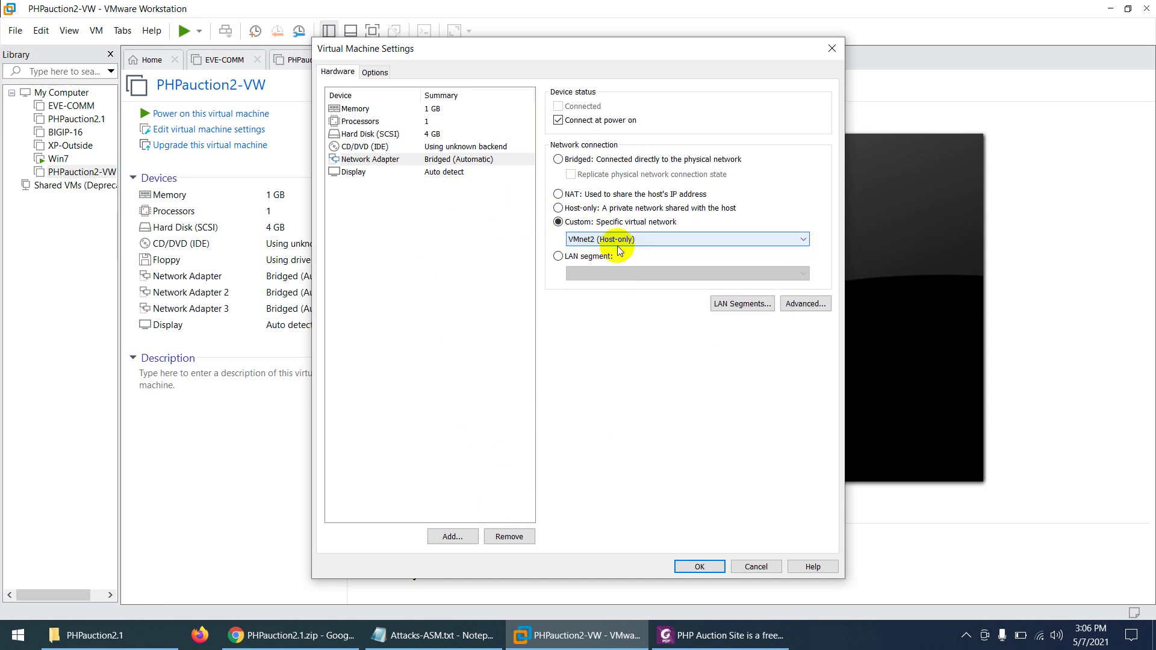
{"action": "left_click", "coordinate": [693, 564]}
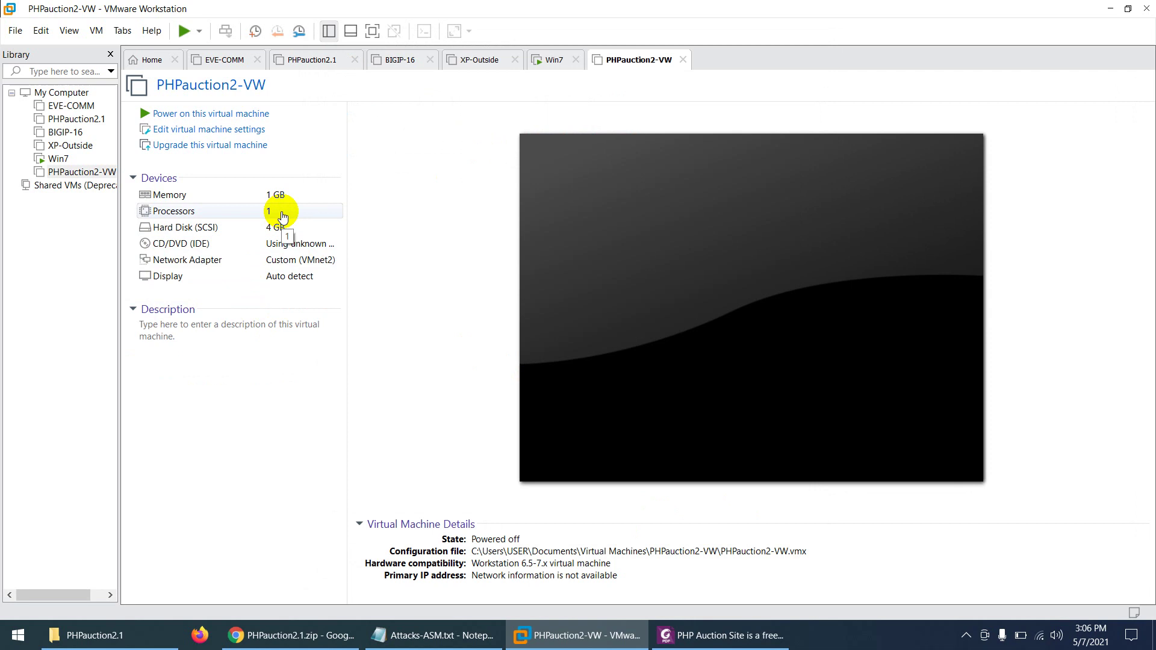
Step: Power on PHPauction2-VW and let Red Hat Linux 2.4.20 begin booting
{"action": "left_click", "coordinate": [230, 113]}
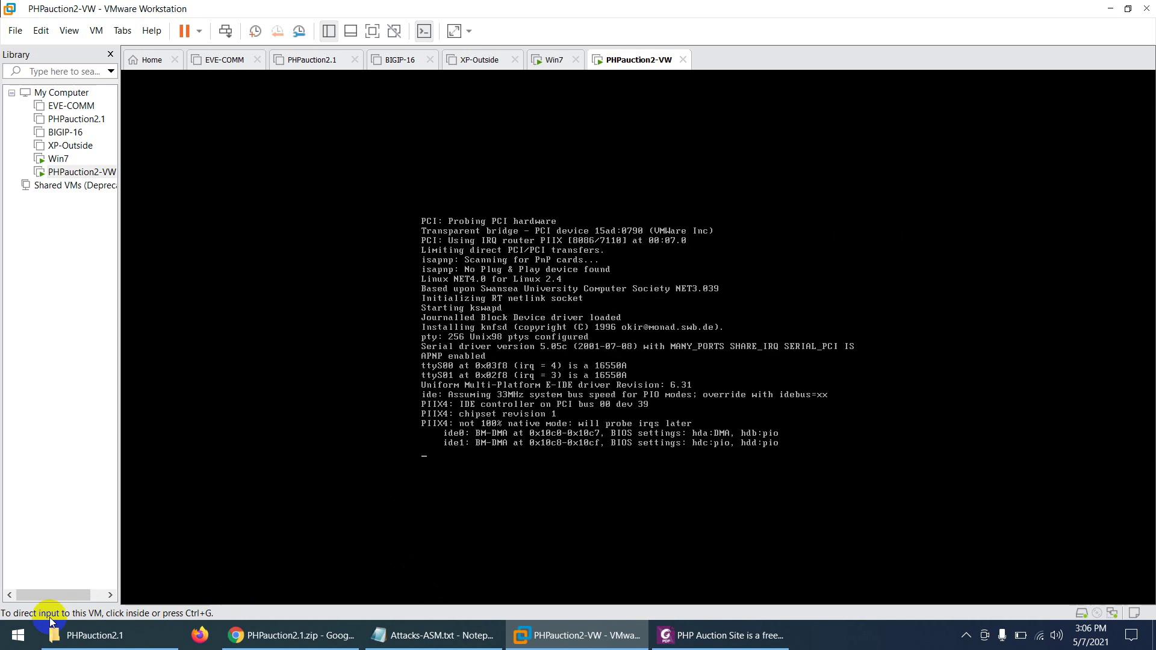
{"action": "left_click", "coordinate": [24, 633]}
Step: Launch Notepad and write the VM's login name root and its password on two lines
{"action": "type", "text": "notepad"}
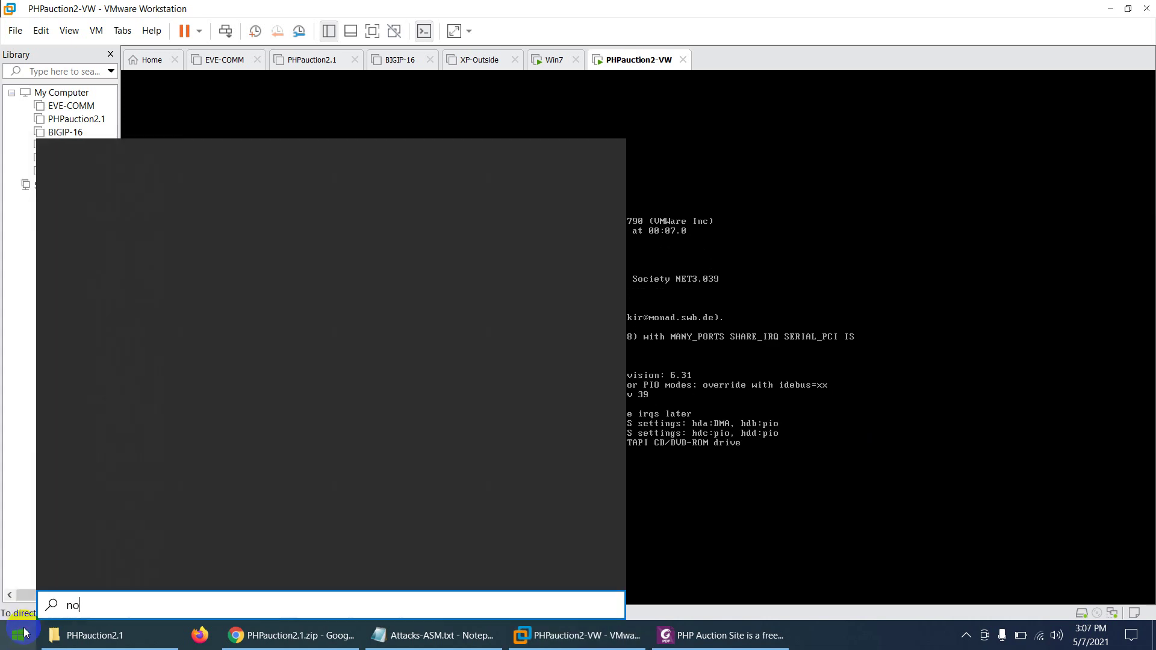
{"action": "key", "text": "Return"}
{"action": "type", "text": "root"}
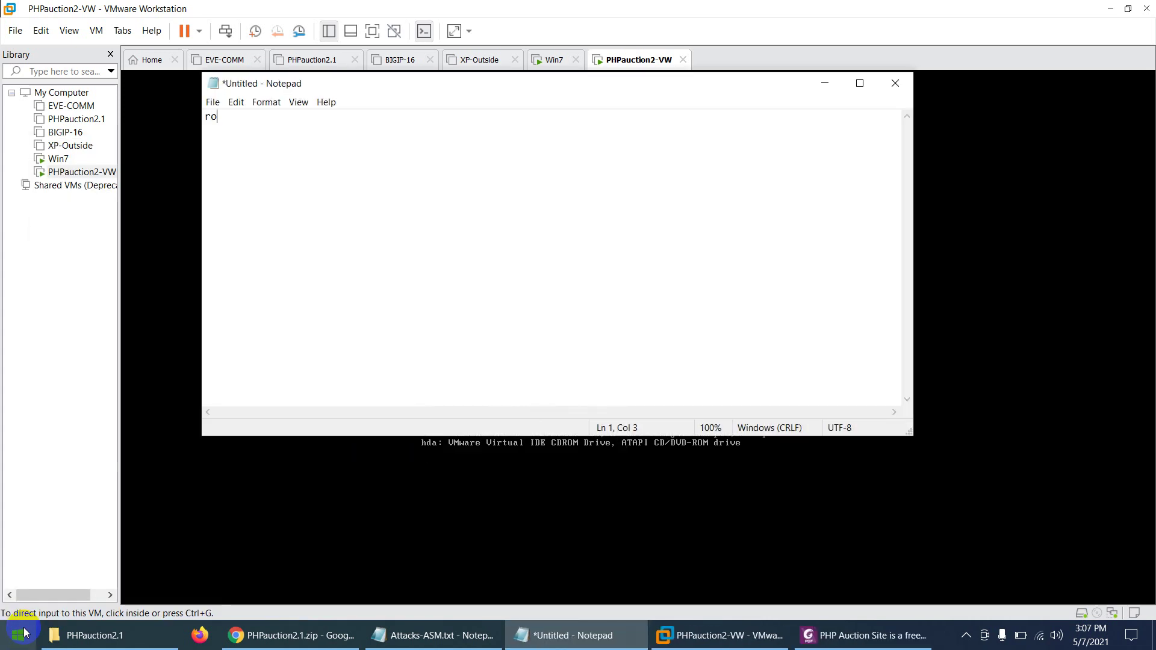
{"action": "key", "text": "Return"}
{"action": "type", "text": "default"}
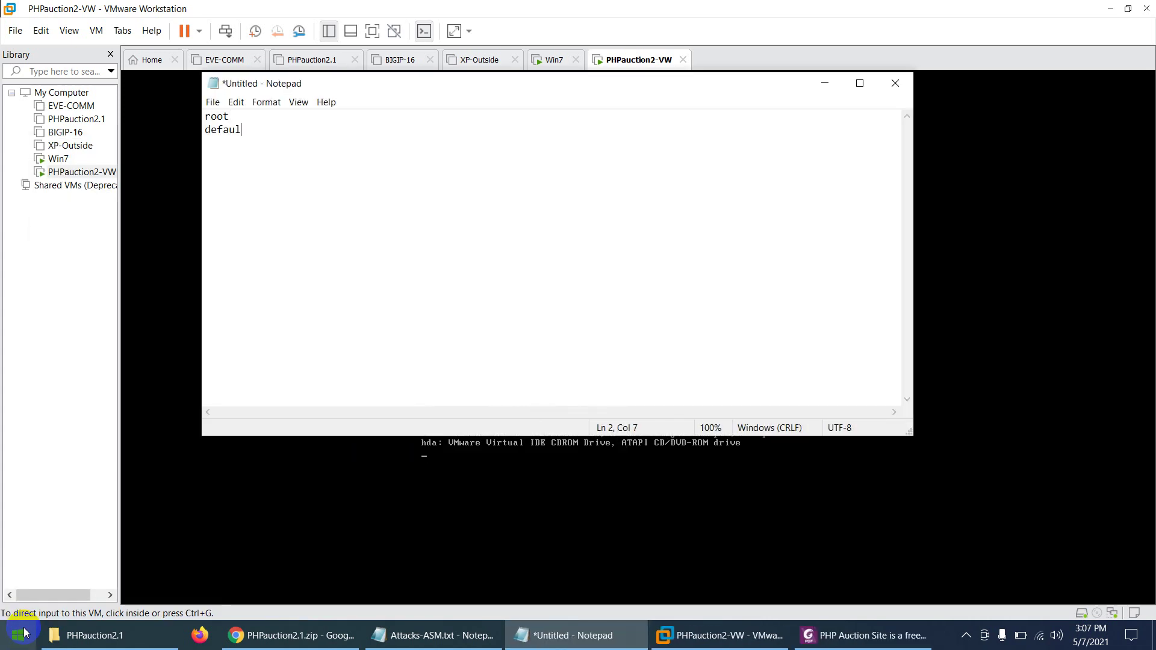
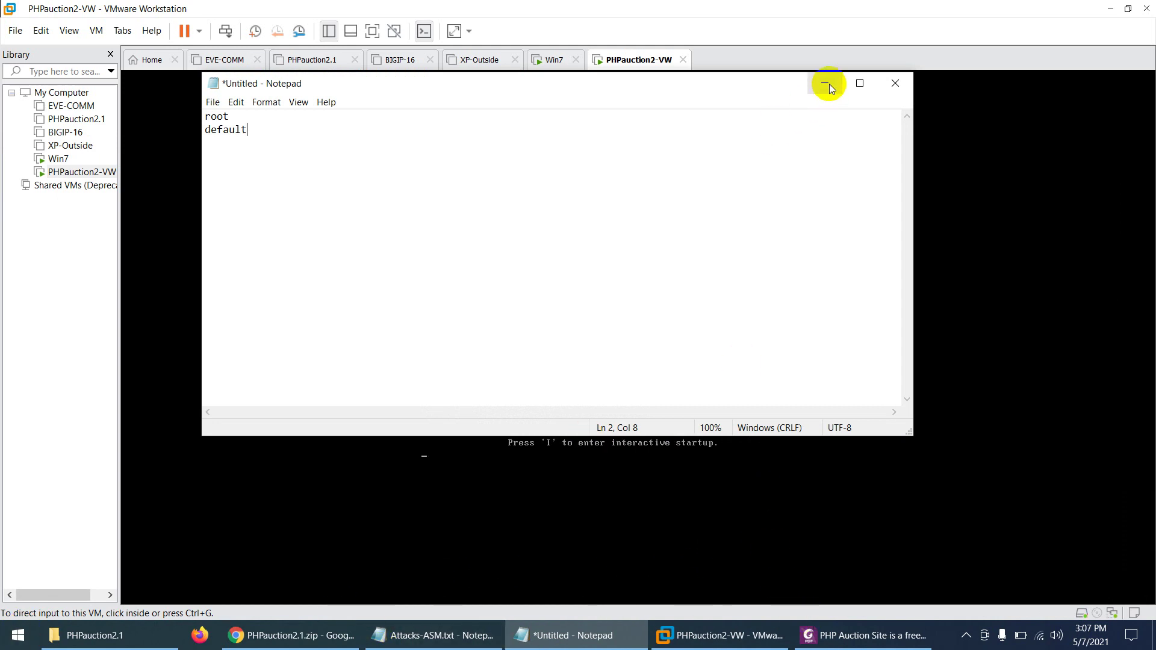
Step: Hide Notepad, check the tray icons, and focus the PHPauction2-VW console at its login prompt
{"action": "left_click", "coordinate": [829, 84]}
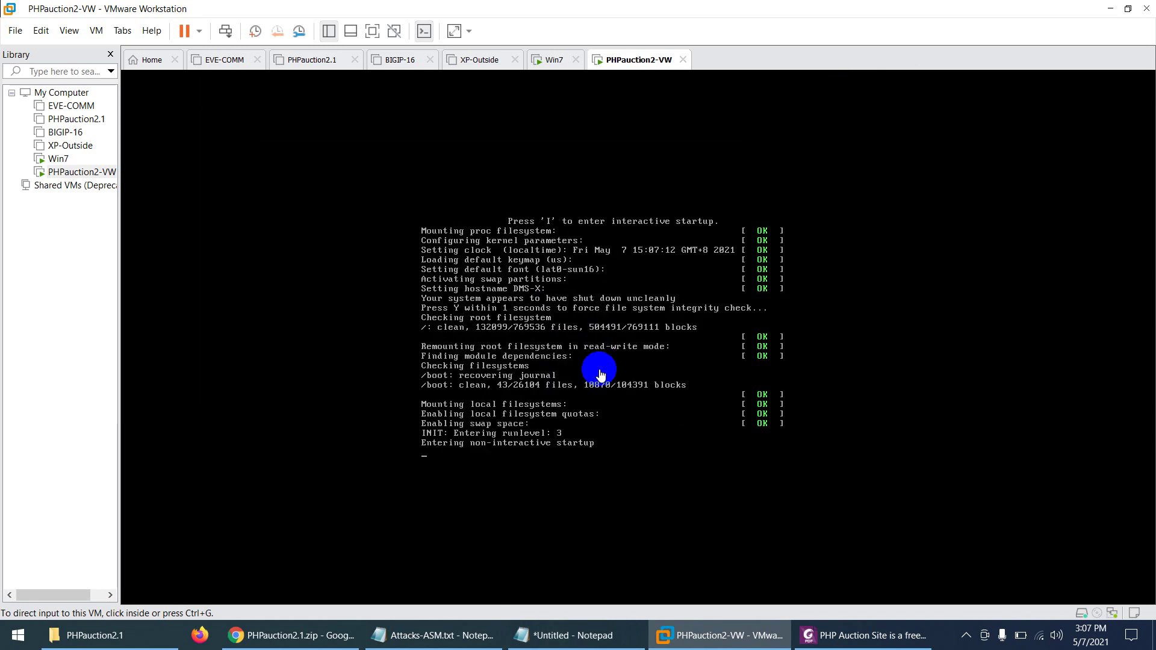
{"action": "left_click", "coordinate": [963, 635]}
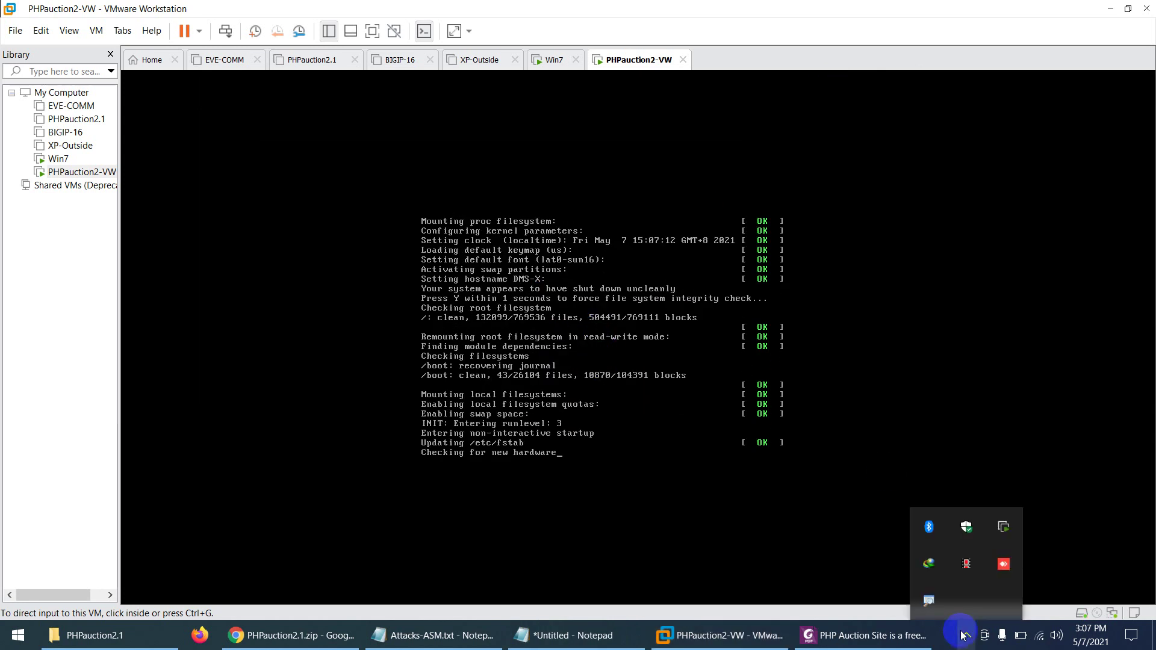
{"action": "left_click", "coordinate": [538, 273]}
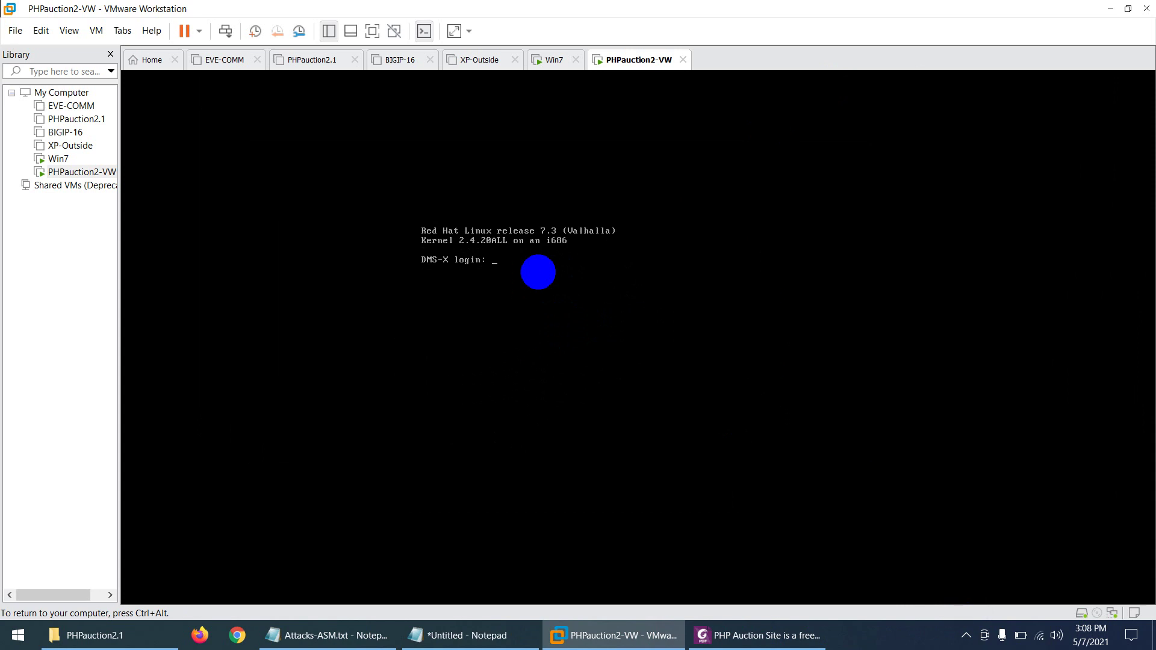
Step: Log in as root, clear the screen, and run ifconfig, showing eth0 at 10.128.1.150
{"action": "type", "text": "root"}
{"action": "key", "text": "Return"}
{"action": "key", "text": "Return"}
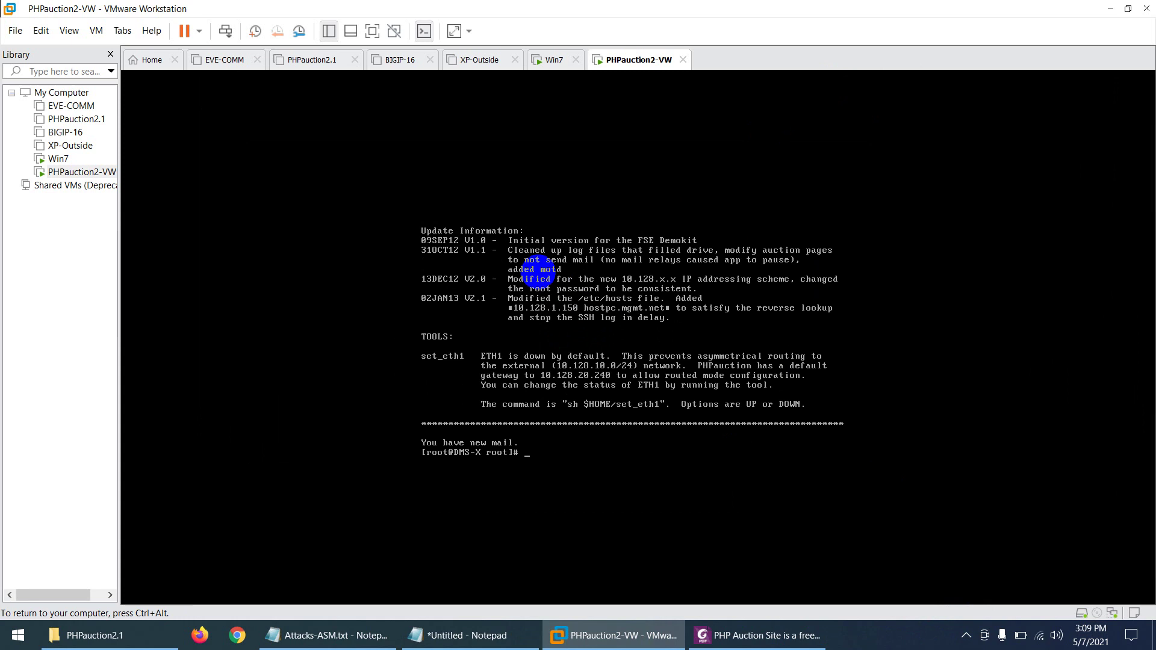
{"action": "key", "text": "ctrl+l"}
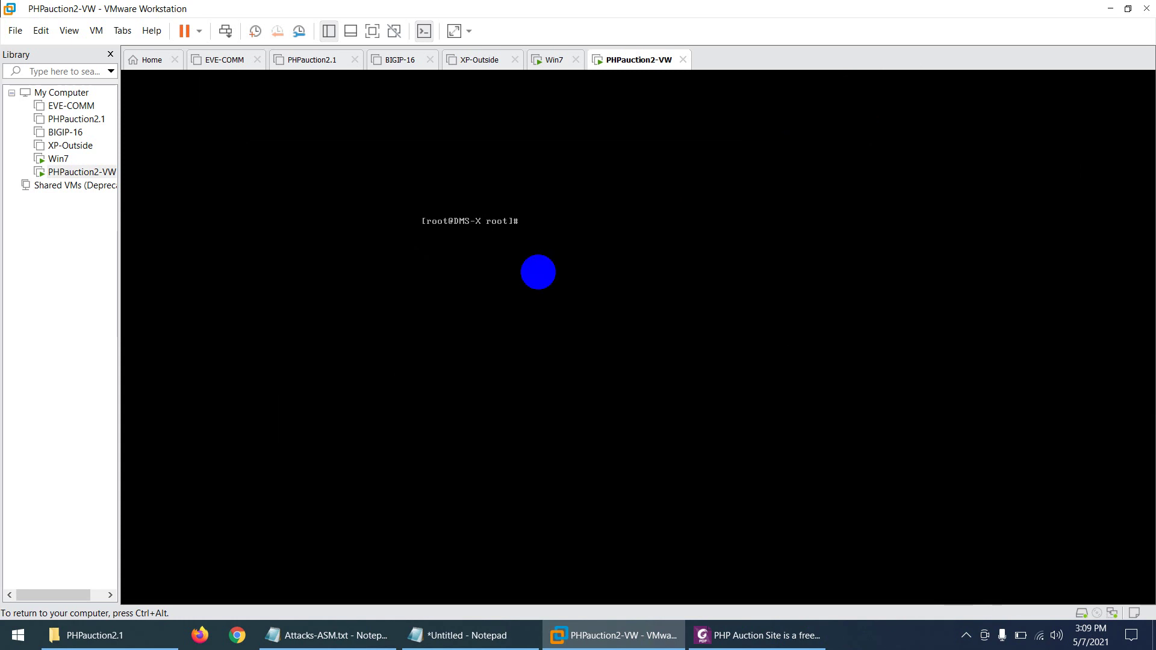
{"action": "type", "text": "ifocnfi"}
{"action": "key", "text": "BackSpace"}
{"action": "key", "text": "BackSpace"}
{"action": "key", "text": "BackSpace"}
{"action": "key", "text": "BackSpace"}
{"action": "type", "text": "config"}
{"action": "key", "text": "Return"}
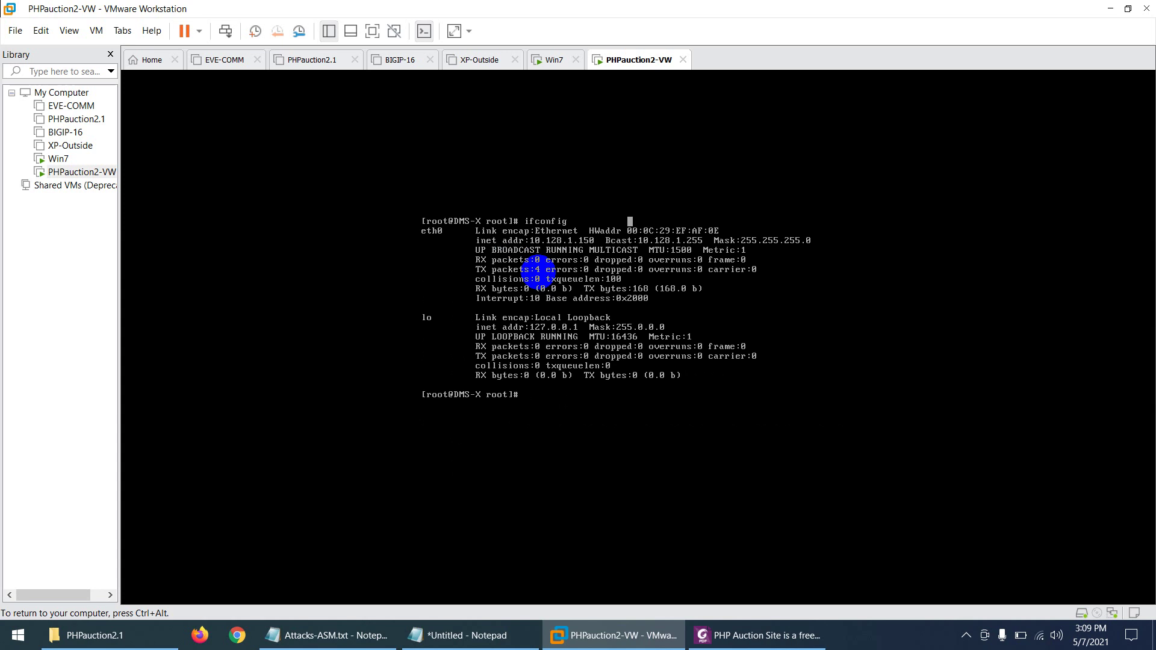
Step: Highlight eth0's address, release the VM, postpone the VMware Tools reminder, and open the Edit menu
{"action": "left_click_drag", "start_coordinate": [543, 240], "coordinate": [597, 241]}
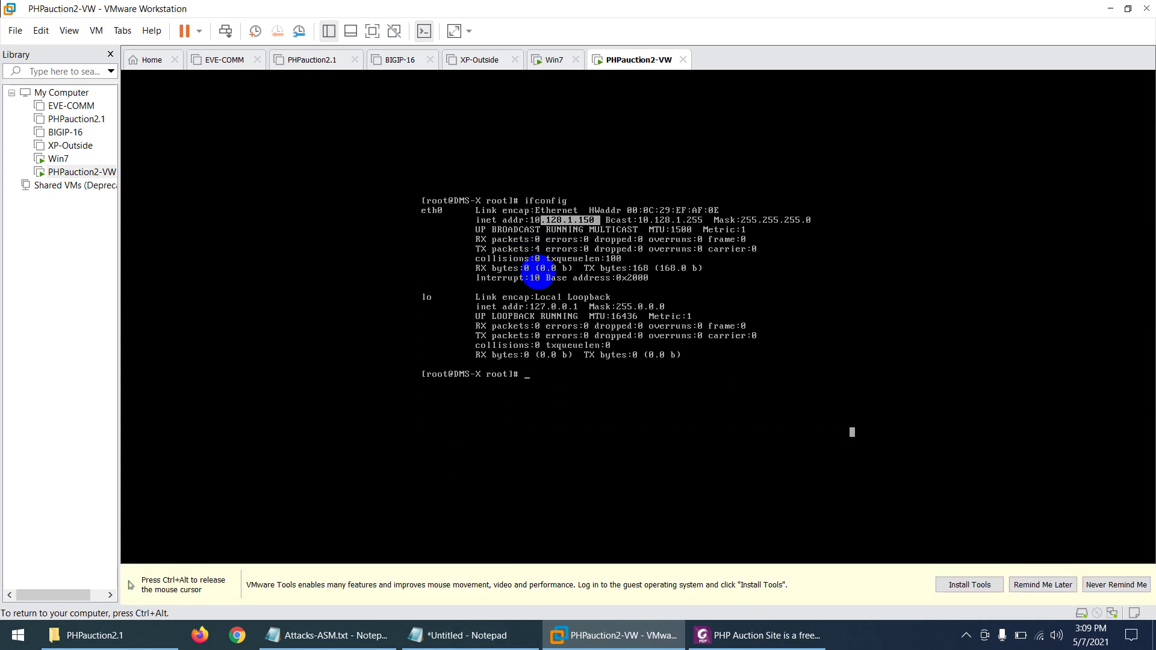
{"action": "key", "text": "ctrl+alt"}
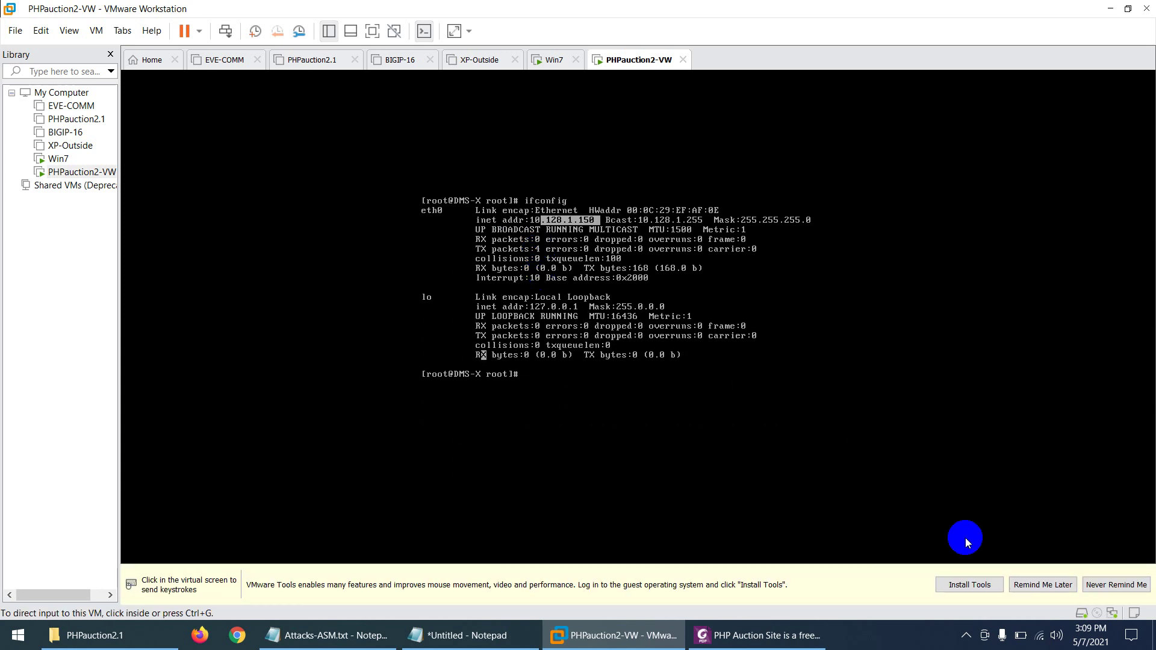
{"action": "left_click", "coordinate": [1035, 587]}
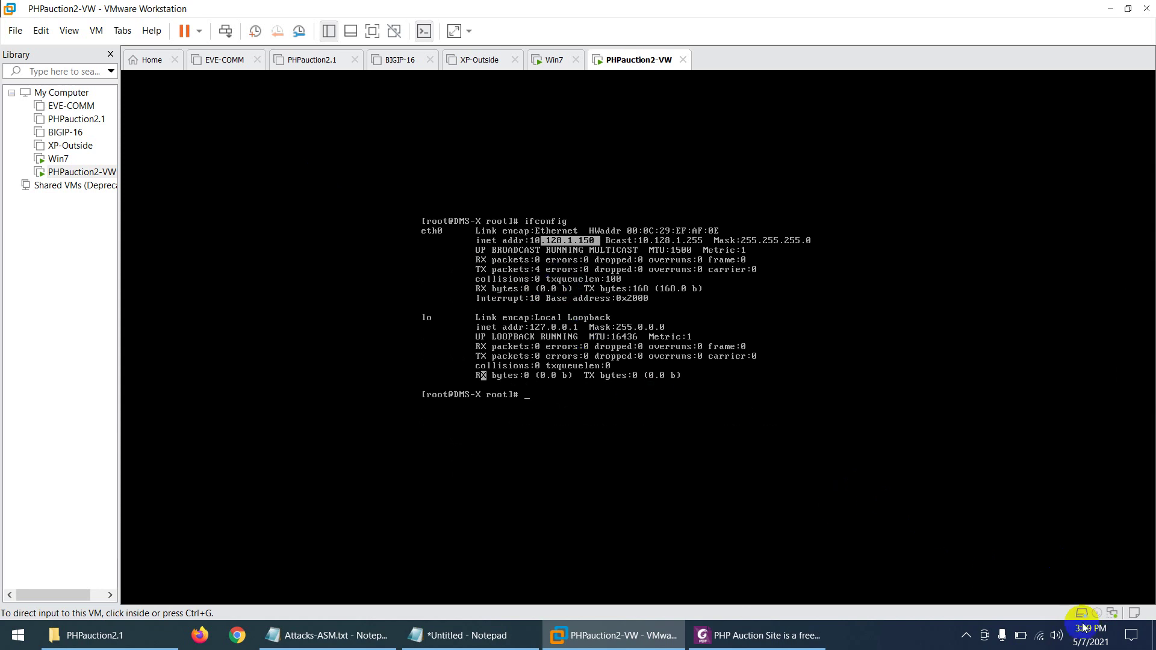
{"action": "right_click", "coordinate": [1039, 635]}
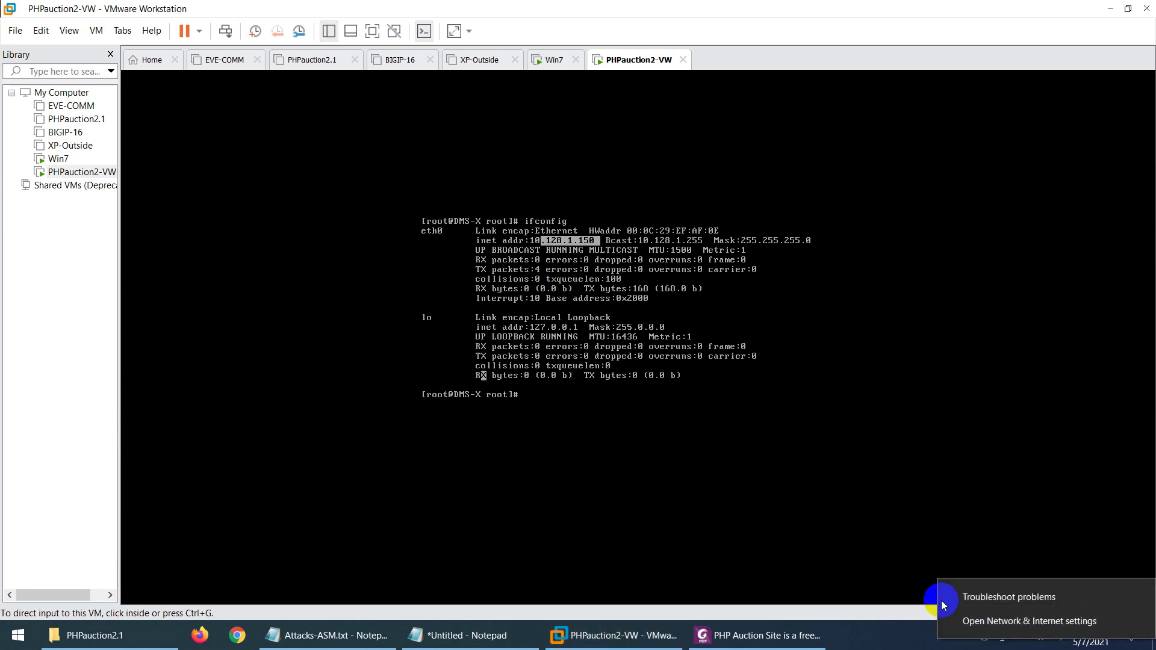
{"action": "left_click", "coordinate": [41, 30]}
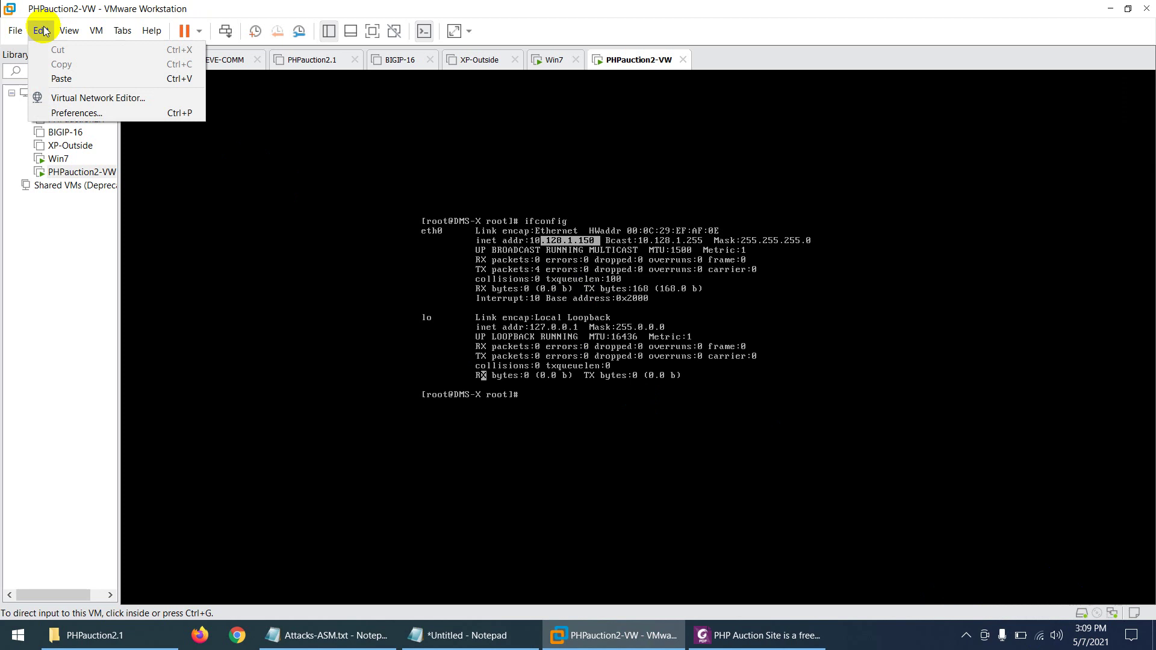
Step: Review VMnet2 as host-only on 192.168.1.0 in the Virtual Network Editor, then cancel
{"action": "left_click", "coordinate": [66, 97]}
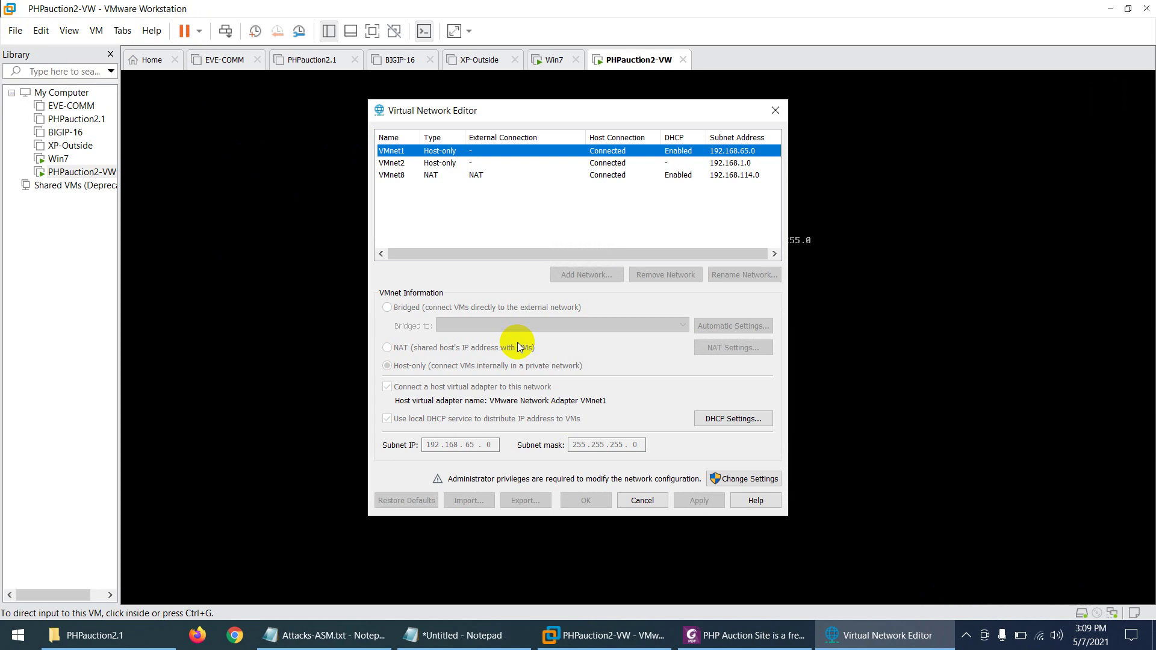
{"action": "left_click", "coordinate": [414, 163]}
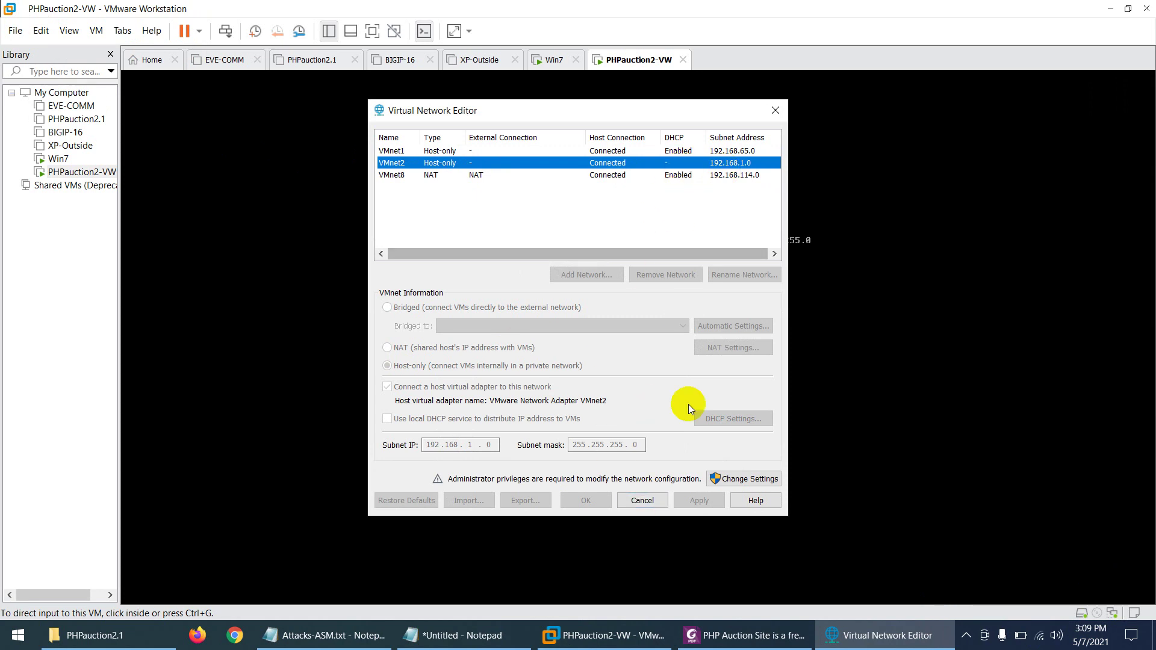
{"action": "left_click", "coordinate": [648, 504]}
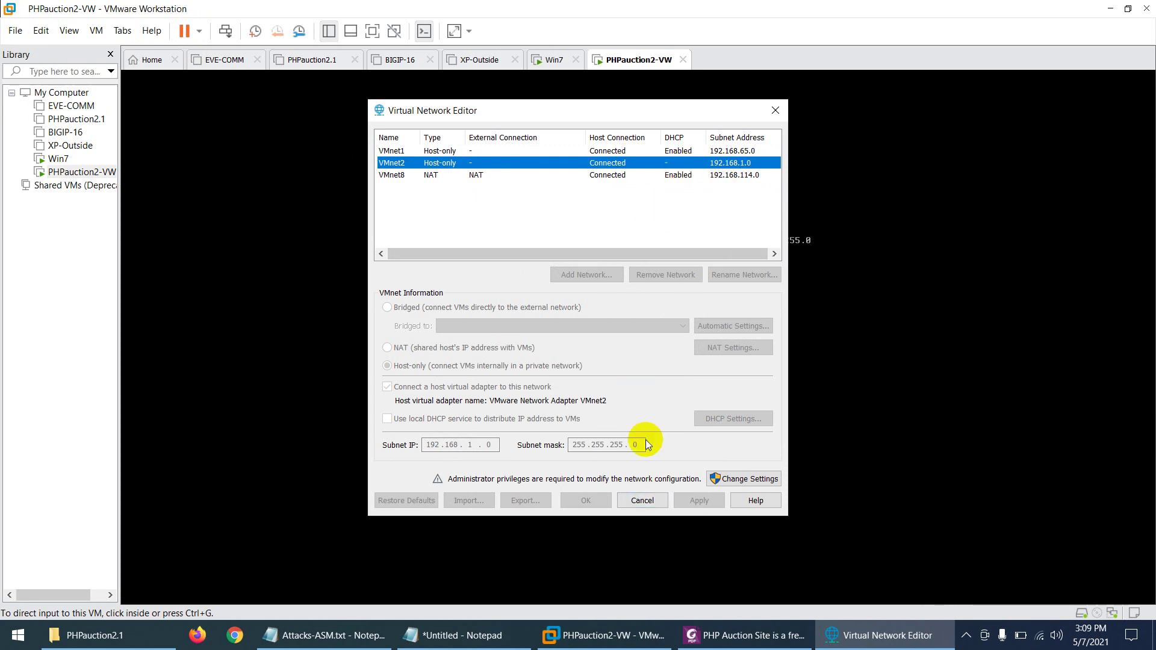
{"action": "left_click", "coordinate": [644, 503]}
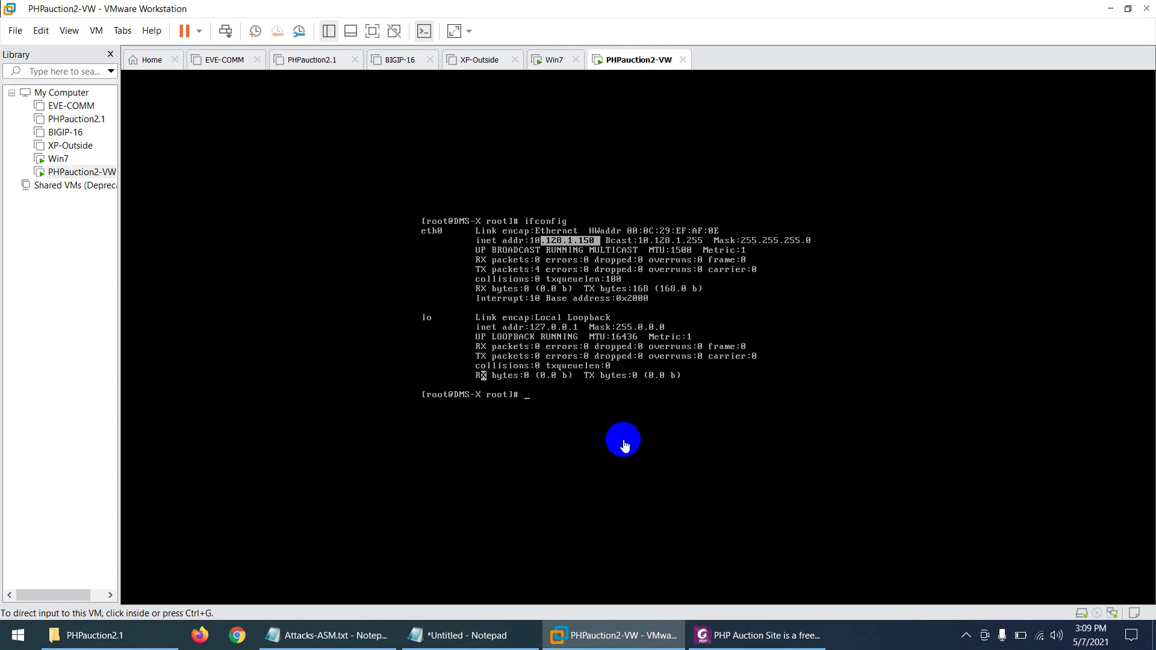
Step: Change to /etc/sysconfig/network-scripts, list its files, and open ifcfg-eth0 in vi
{"action": "left_click", "coordinate": [575, 402]}
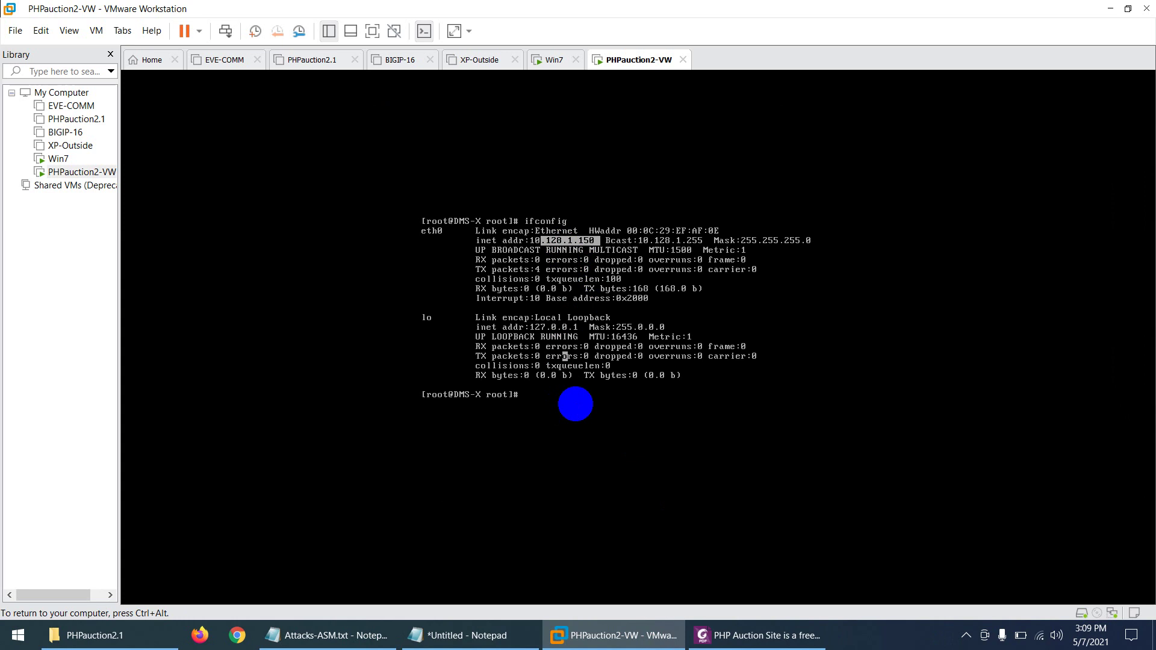
{"action": "left_click", "coordinate": [565, 395]}
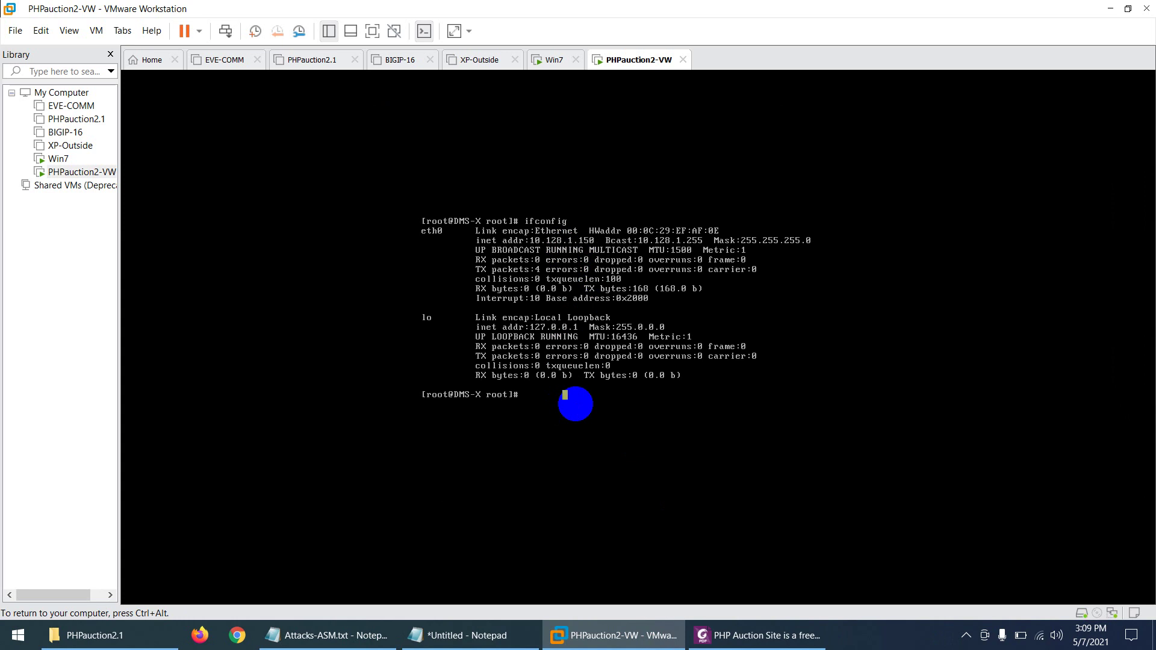
{"action": "key", "text": "ctrl+l"}
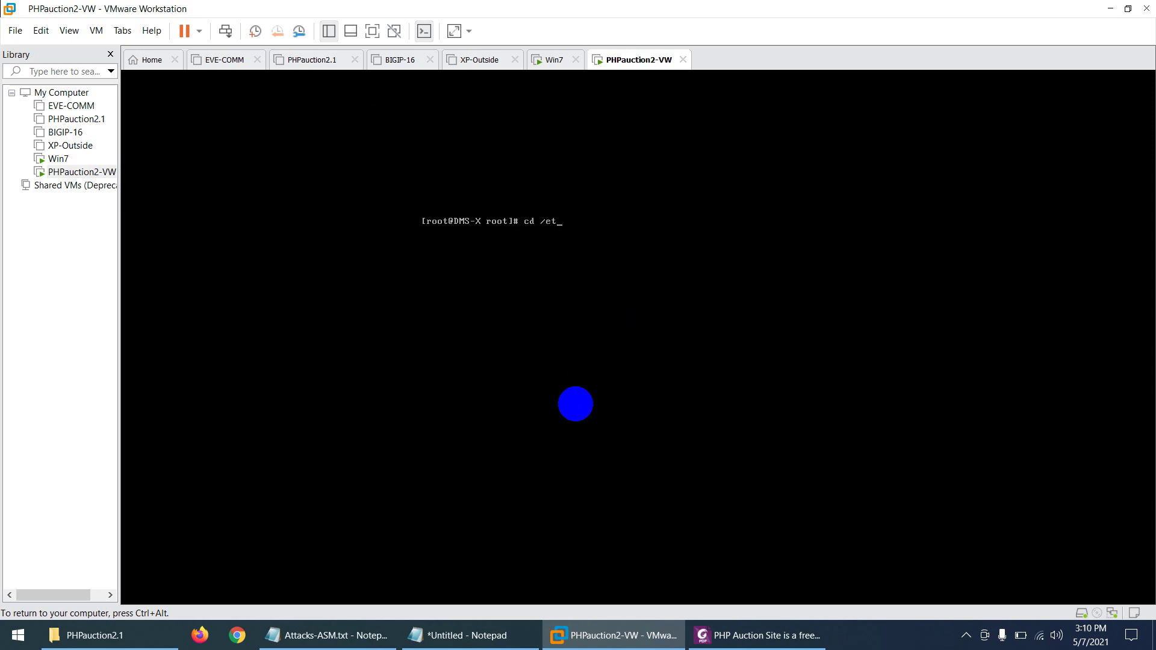
{"action": "type", "text": "cd /etc/sysconfig/network-scripts/"}
{"action": "key", "text": "Return"}
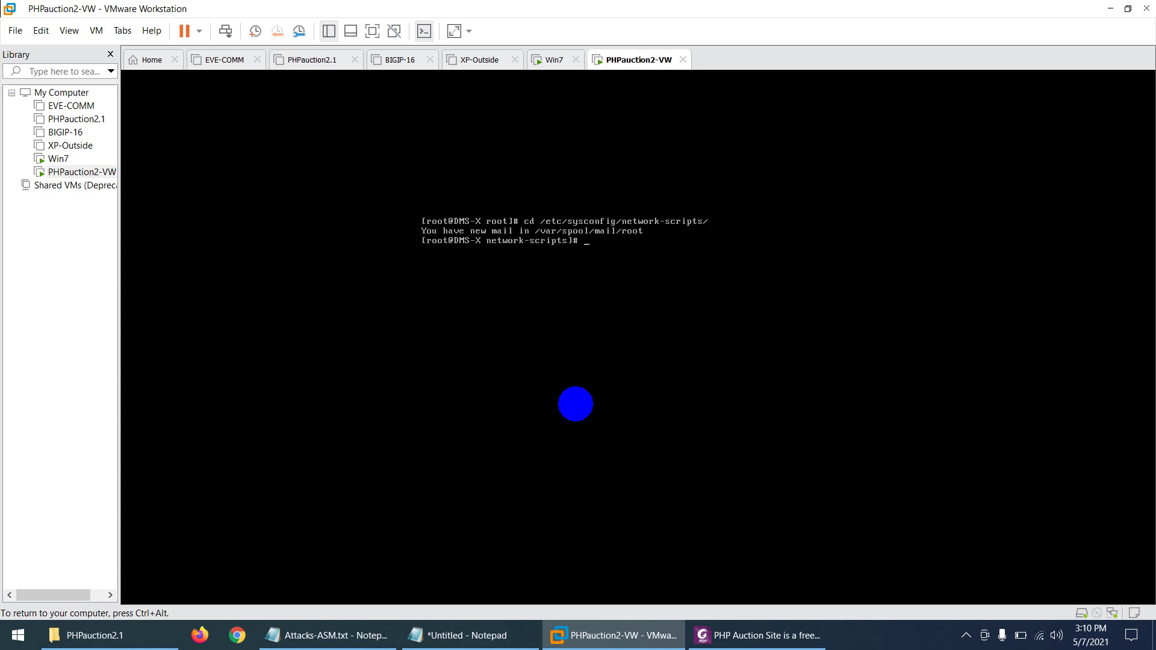
{"action": "type", "text": "ls"}
{"action": "key", "text": "Return"}
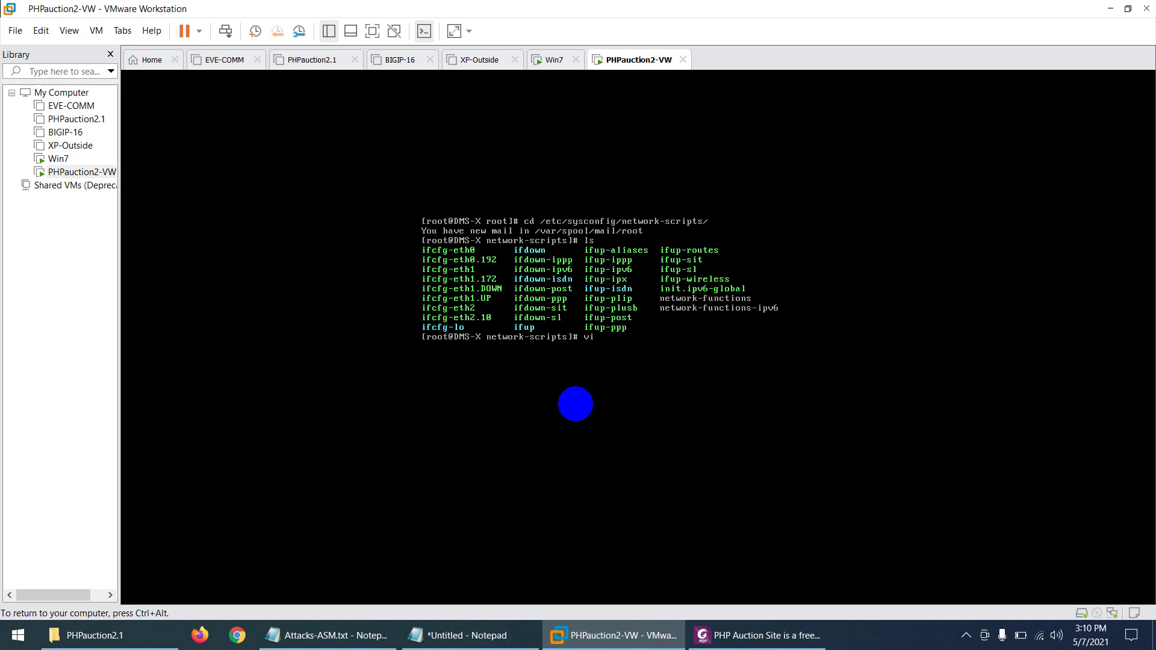
{"action": "type", "text": "ifcfg-eth0"}
{"action": "key", "text": "Return"}
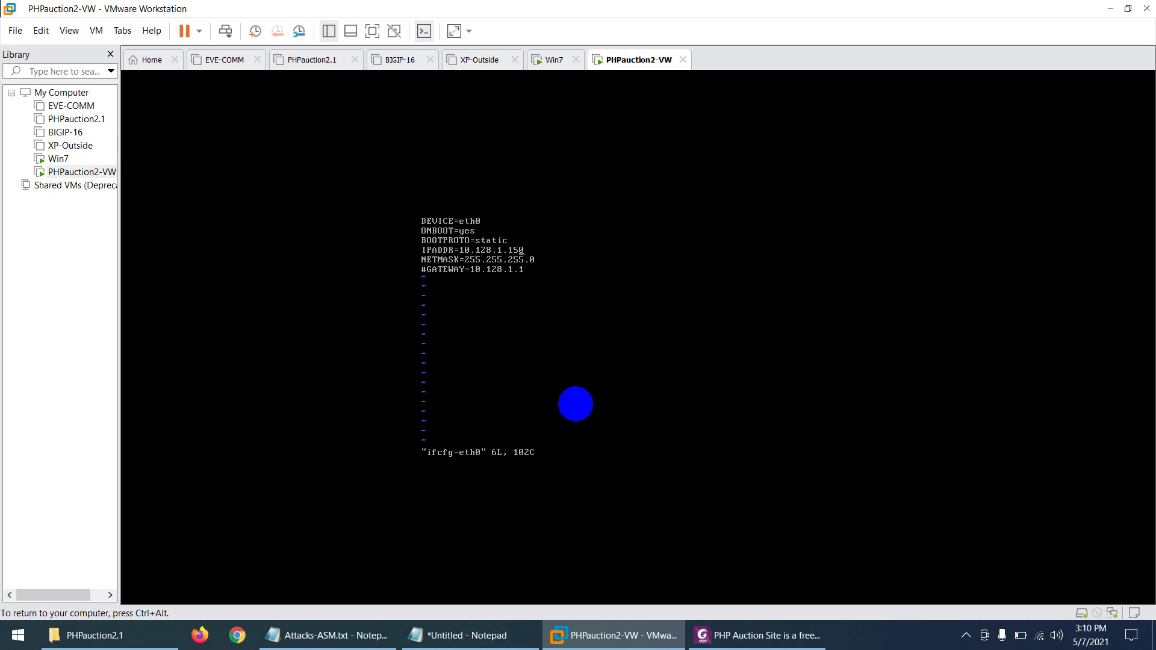
Step: Change IPADDR to 192.168.1.50 and the gateway line to 192.168.1.100, then save with :wq
{"action": "key", "text": "i"}
{"action": "key", "text": "BackSpace"}
{"action": "key", "text": "BackSpace"}
{"action": "key", "text": "BackSpace"}
{"action": "key", "text": "BackSpace"}
{"action": "key", "text": "BackSpace"}
{"action": "key", "text": "BackSpace"}
{"action": "type", "text": "9"}
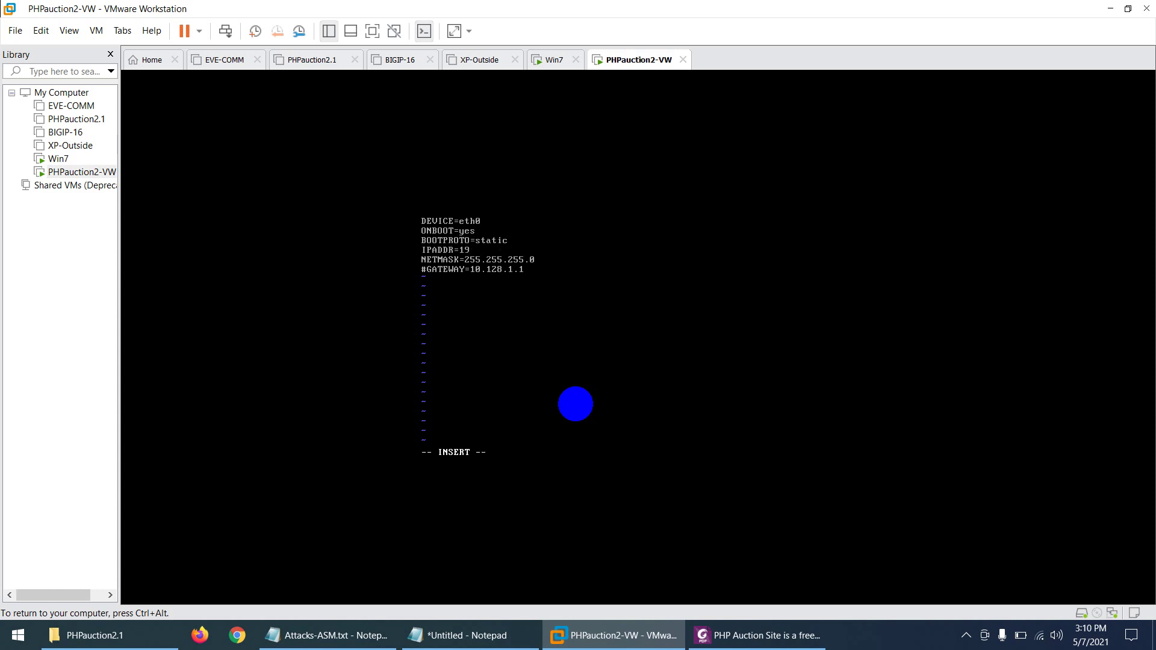
{"action": "type", "text": "2.168.1.50"}
{"action": "key", "text": "BackSpace"}
{"action": "key", "text": "BackSpace"}
{"action": "key", "text": "BackSpace"}
{"action": "key", "text": "BackSpace"}
{"action": "key", "text": "BackSpace"}
{"action": "key", "text": "BackSpace"}
{"action": "key", "text": "BackSpace"}
{"action": "key", "text": "BackSpace"}
{"action": "key", "text": "BackSpace"}
{"action": "type", "text": "92.168"}
{"action": "key", "text": "Escape"}
{"action": "type", "text": ":wq"}
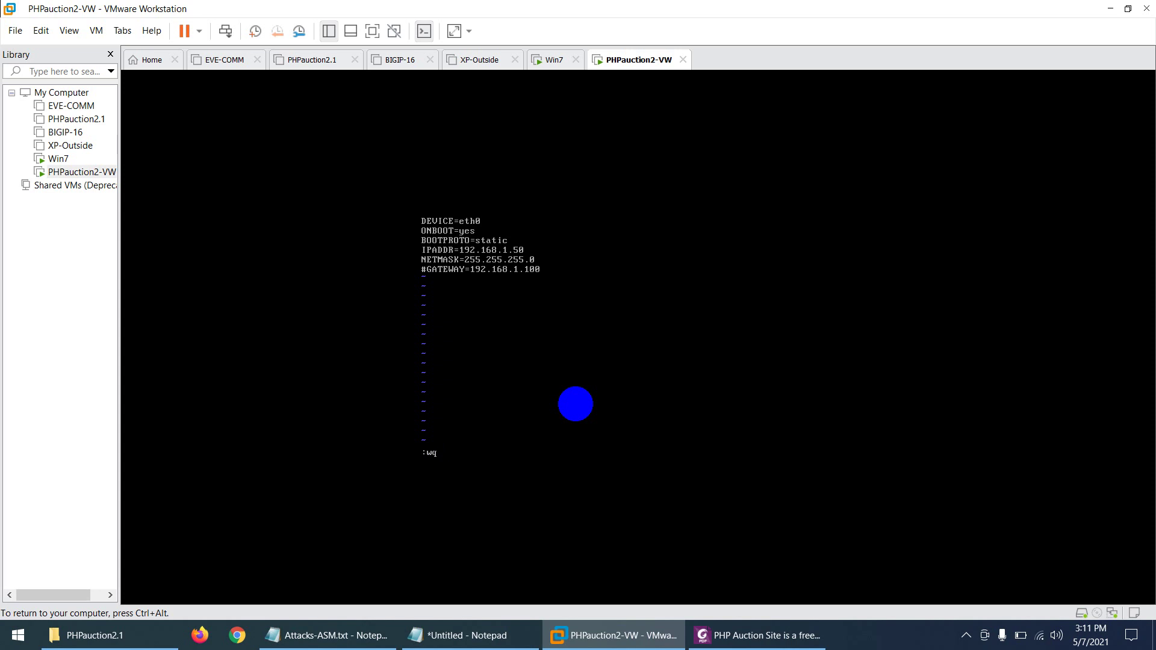
{"action": "key", "text": "Return"}
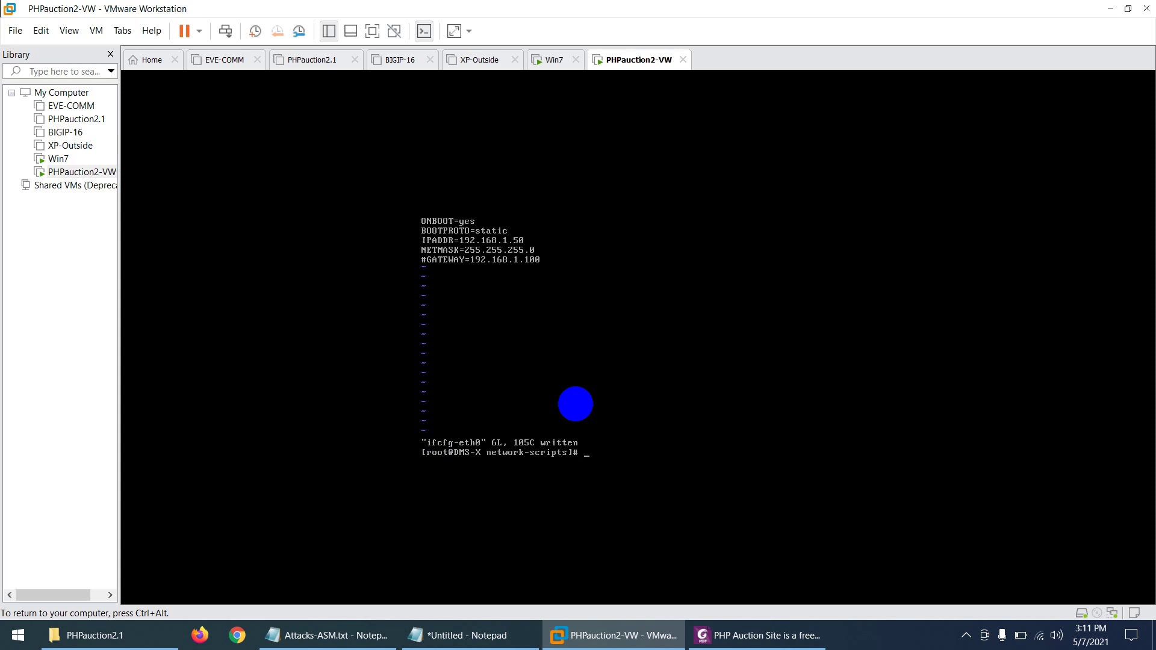
Step: Check ifconfig, then run ifconfig eth0 down followed by ifconfig eth0 up
{"action": "key", "text": "ctrl+l"}
{"action": "type", "text": "ifconfig"}
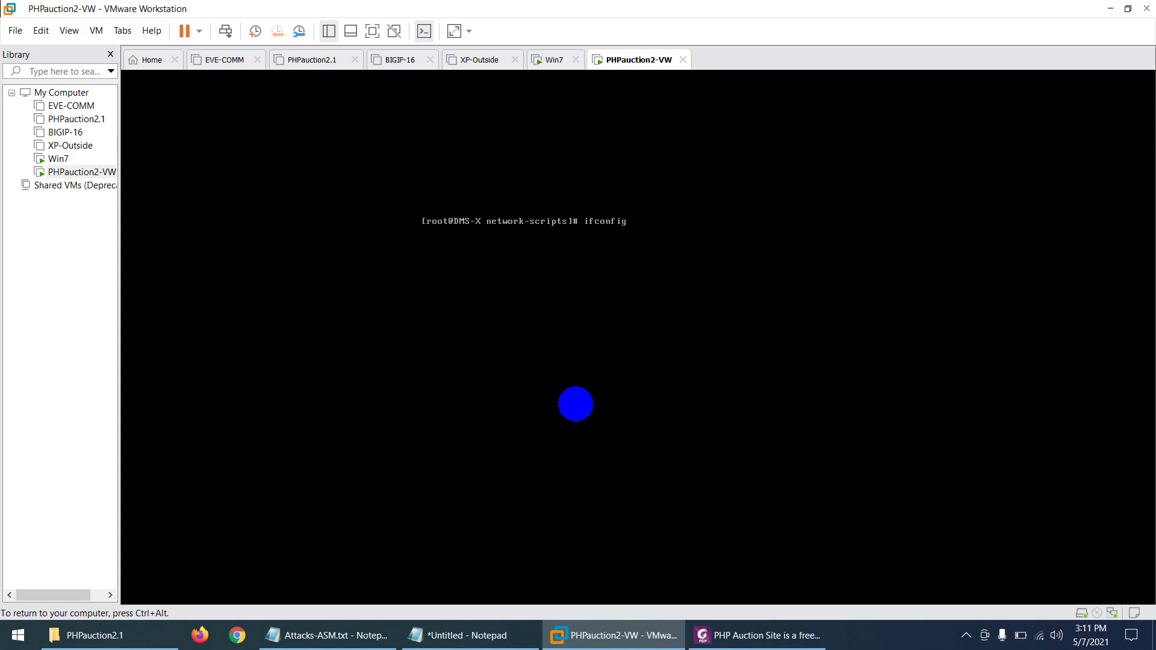
{"action": "key", "text": "Return"}
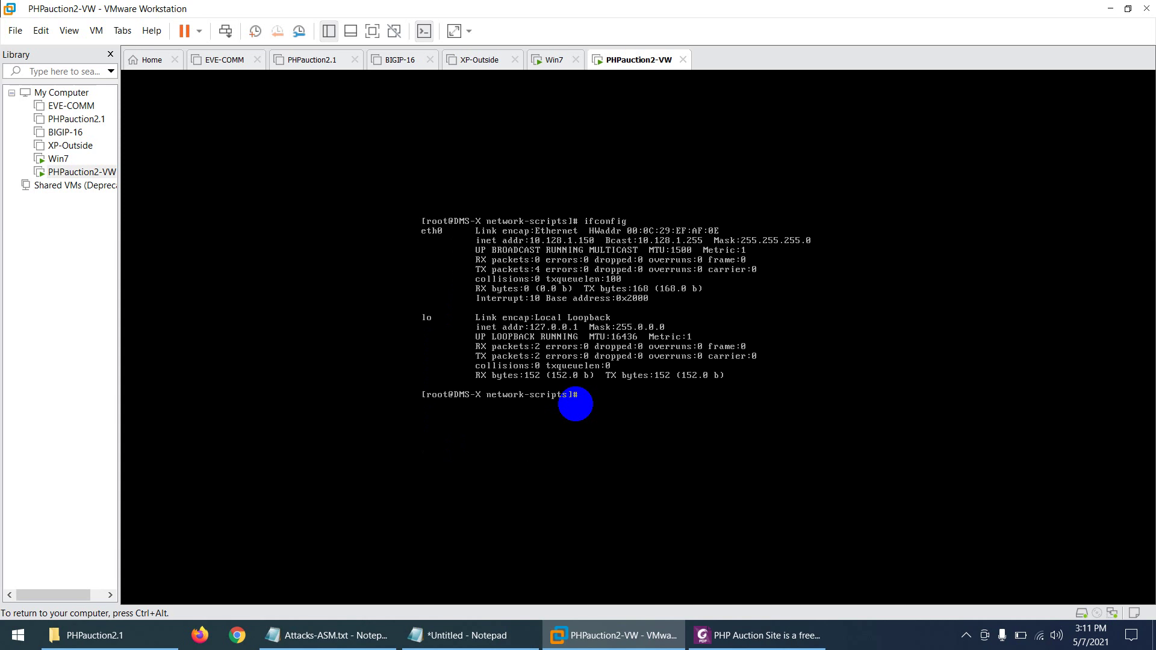
{"action": "type", "text": "ifconfig eth0 down"}
{"action": "key", "text": "Return"}
{"action": "key", "text": "Up"}
{"action": "key", "text": "BackSpace"}
{"action": "key", "text": "BackSpace"}
{"action": "key", "text": "BackSpace"}
{"action": "key", "text": "BackSpace"}
{"action": "type", "text": "up"}
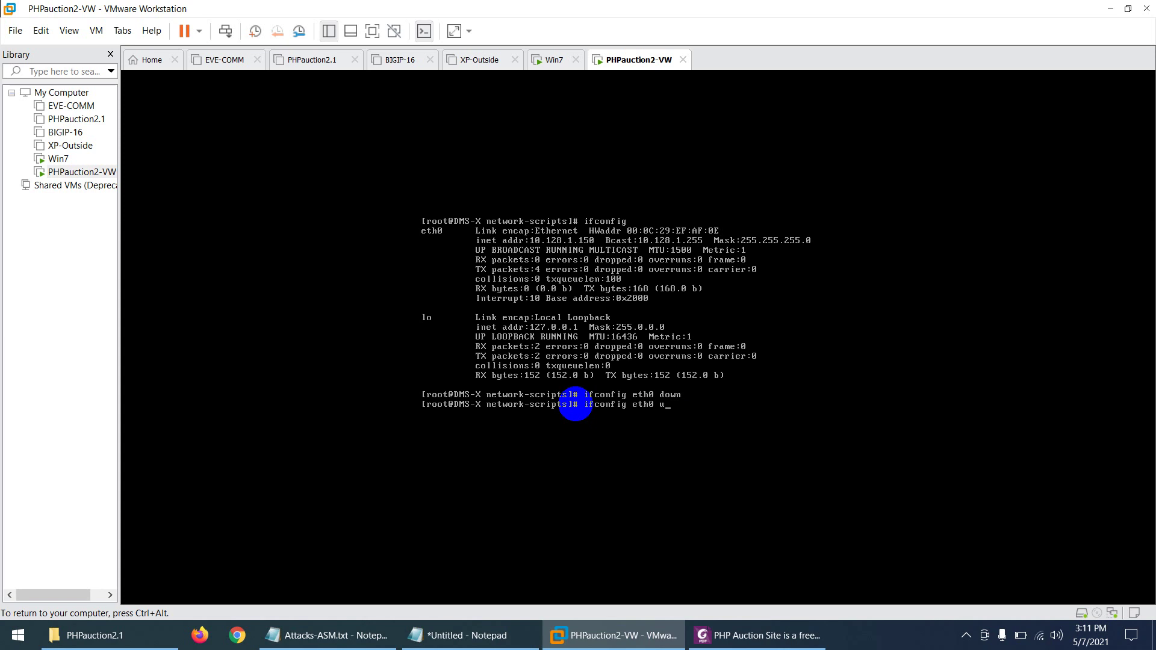
{"action": "key", "text": "Return"}
Step: Clear the screen and recheck ifconfig, which still shows eth0 at 10.128.1.150
{"action": "key", "text": "ctrl+l"}
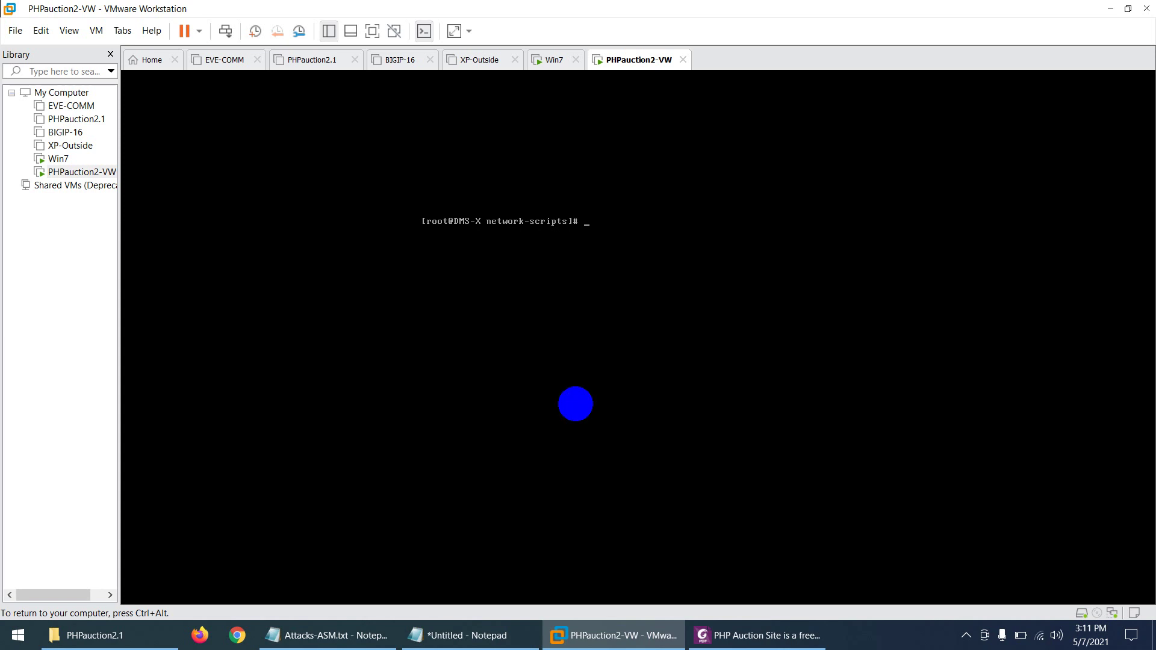
{"action": "key", "text": "Return"}
{"action": "type", "text": "ifconfig"}
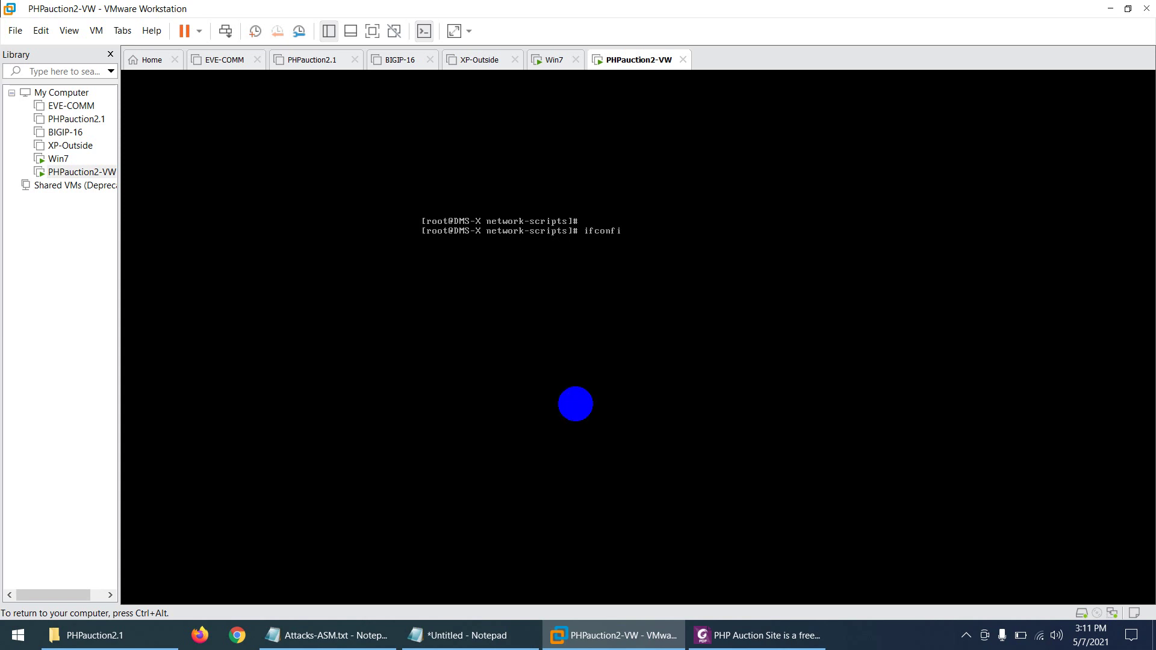
{"action": "key", "text": "Return"}
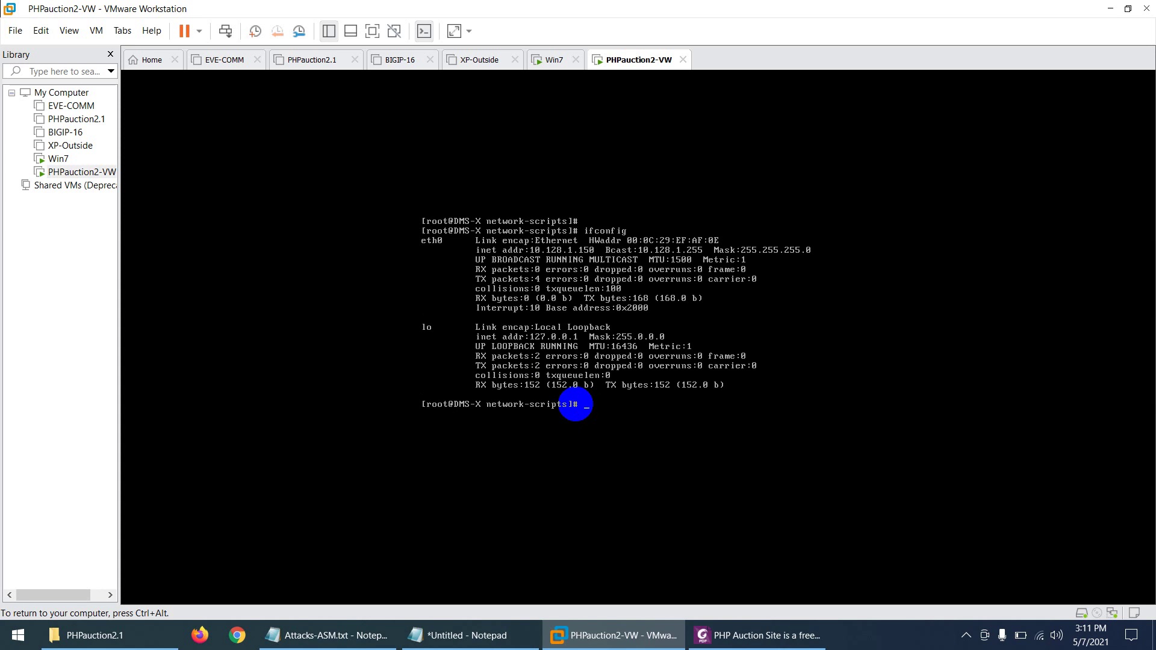
Step: Power off the PHPauction2-VW virtual machine and confirm
{"action": "key", "text": "ctrl+alt"}
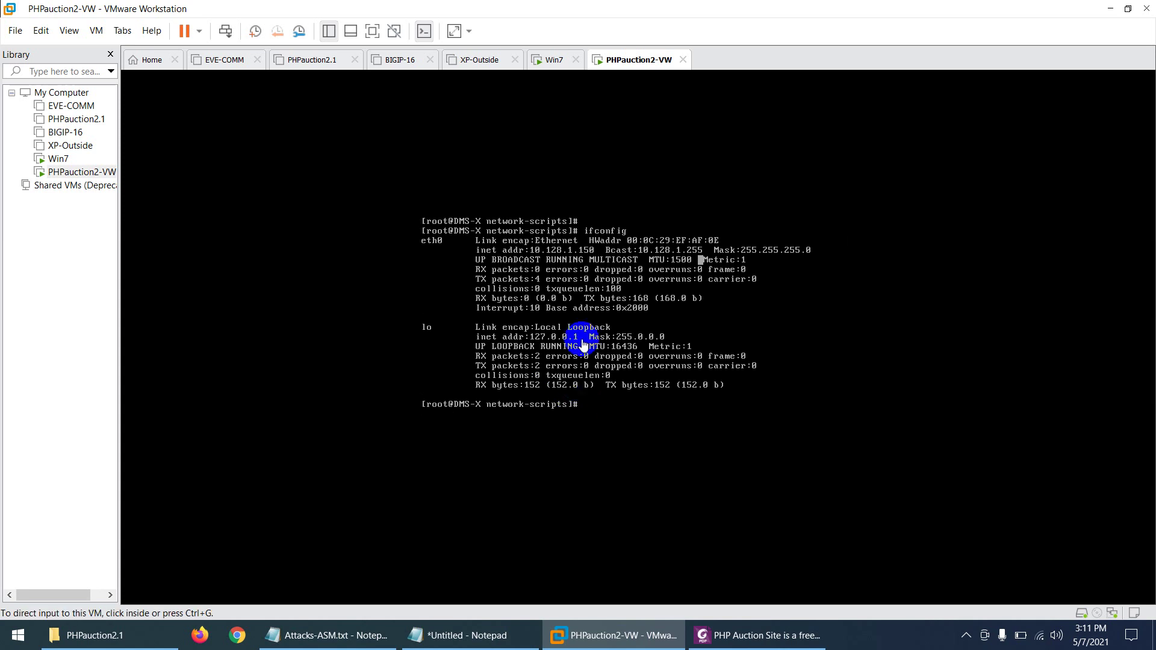
{"action": "right_click", "coordinate": [639, 60]}
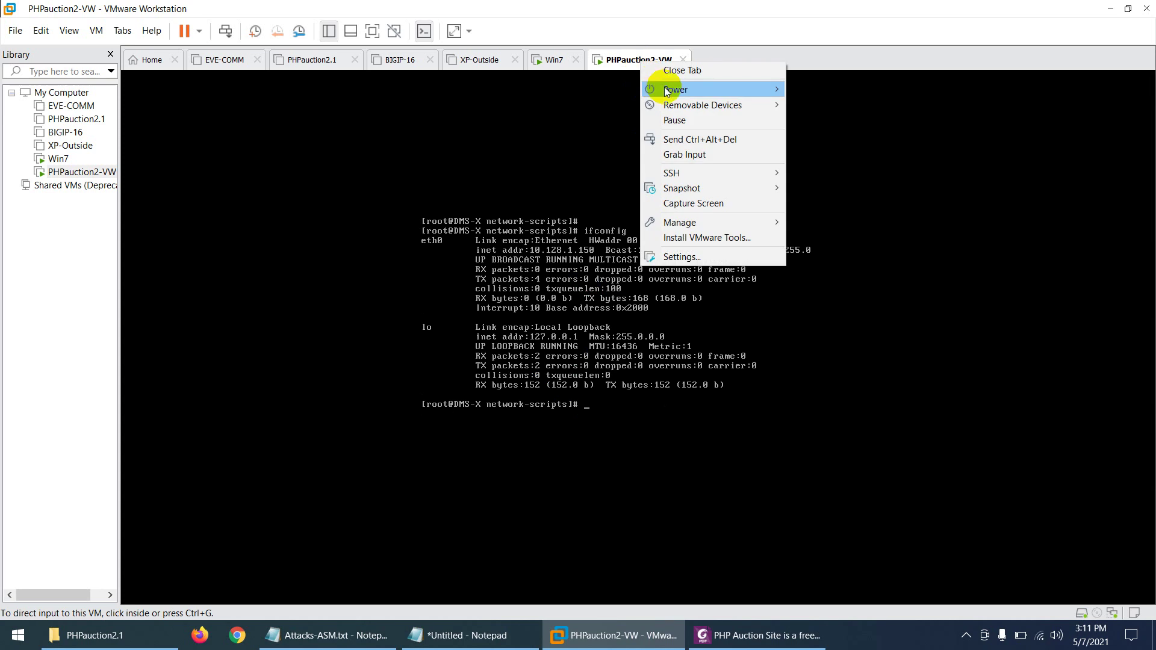
{"action": "mouse_move", "coordinate": [765, 91]}
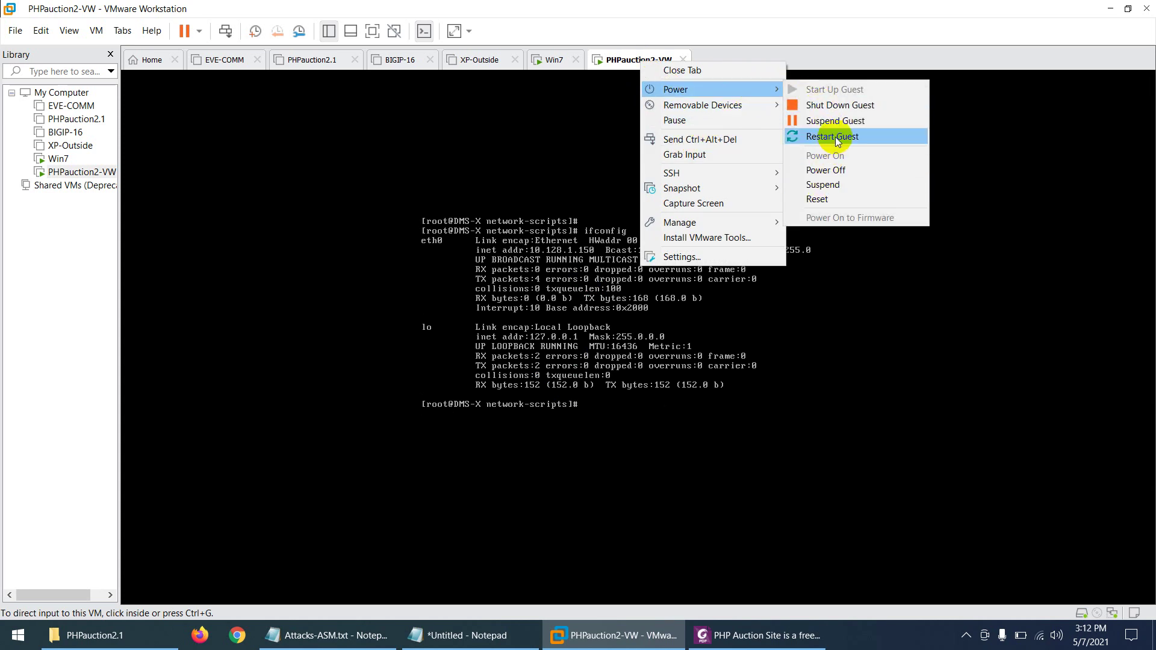
{"action": "left_click", "coordinate": [835, 175]}
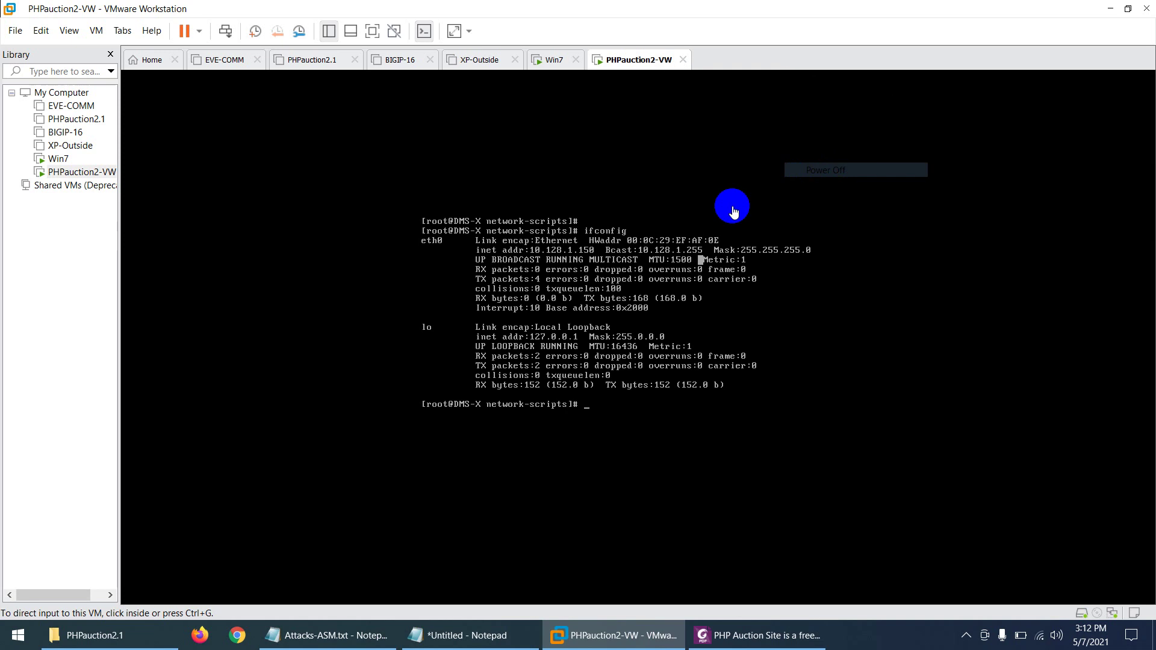
{"action": "left_click", "coordinate": [598, 358]}
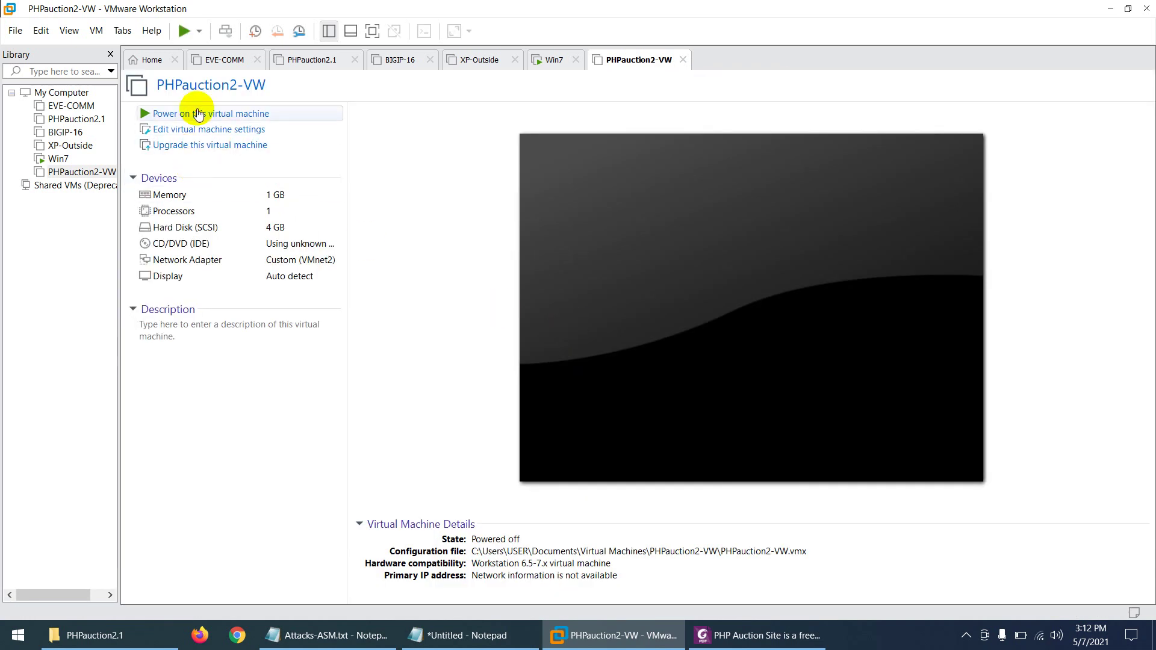
Step: Power PHPauction2-VW back on and let Red Hat Linux 2.4.20 start booting
{"action": "left_click", "coordinate": [193, 113]}
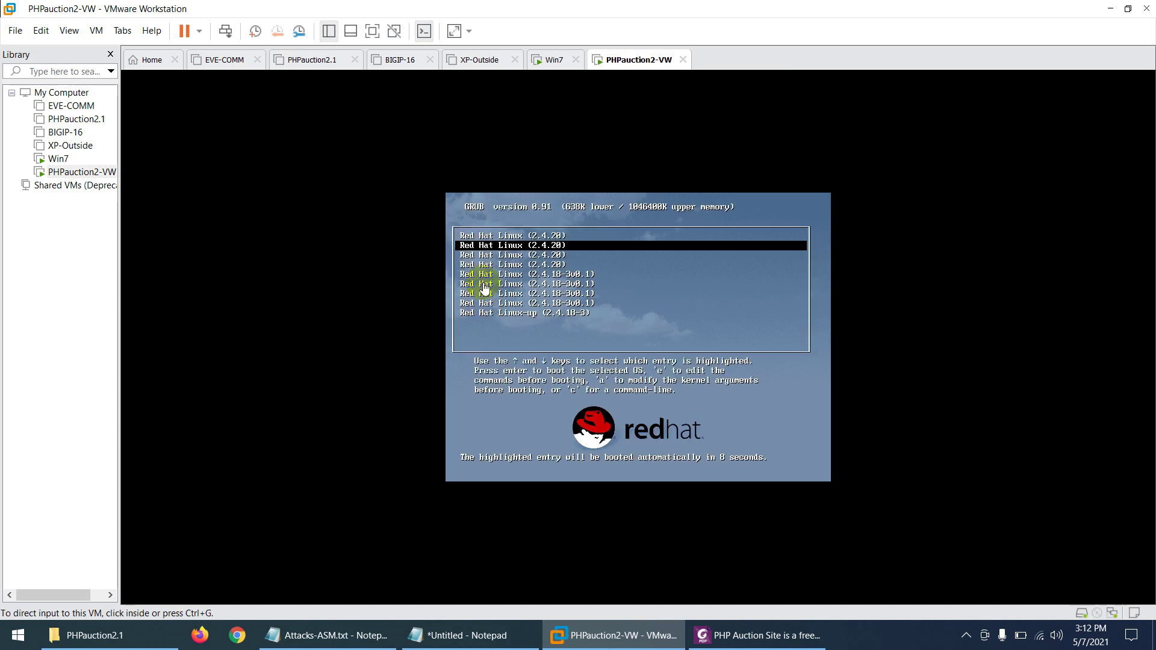
{"action": "left_click", "coordinate": [423, 327]}
{"action": "left_click", "coordinate": [455, 393]}
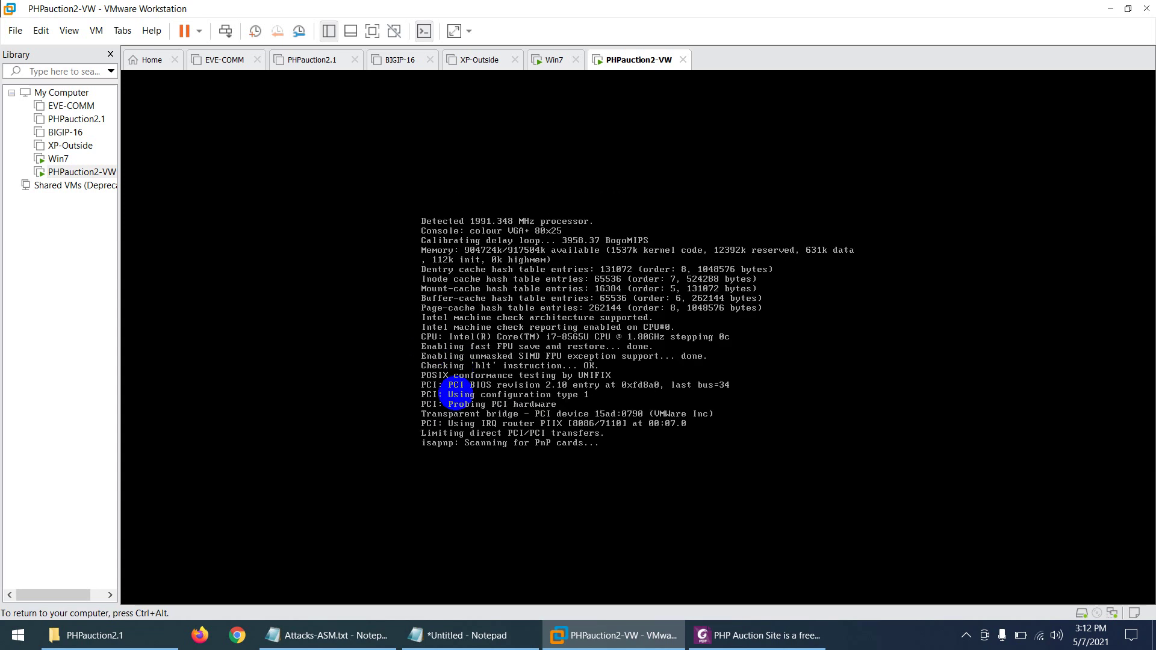
{"action": "key", "text": "ctrl+alt"}
{"action": "left_click", "coordinate": [41, 30]}
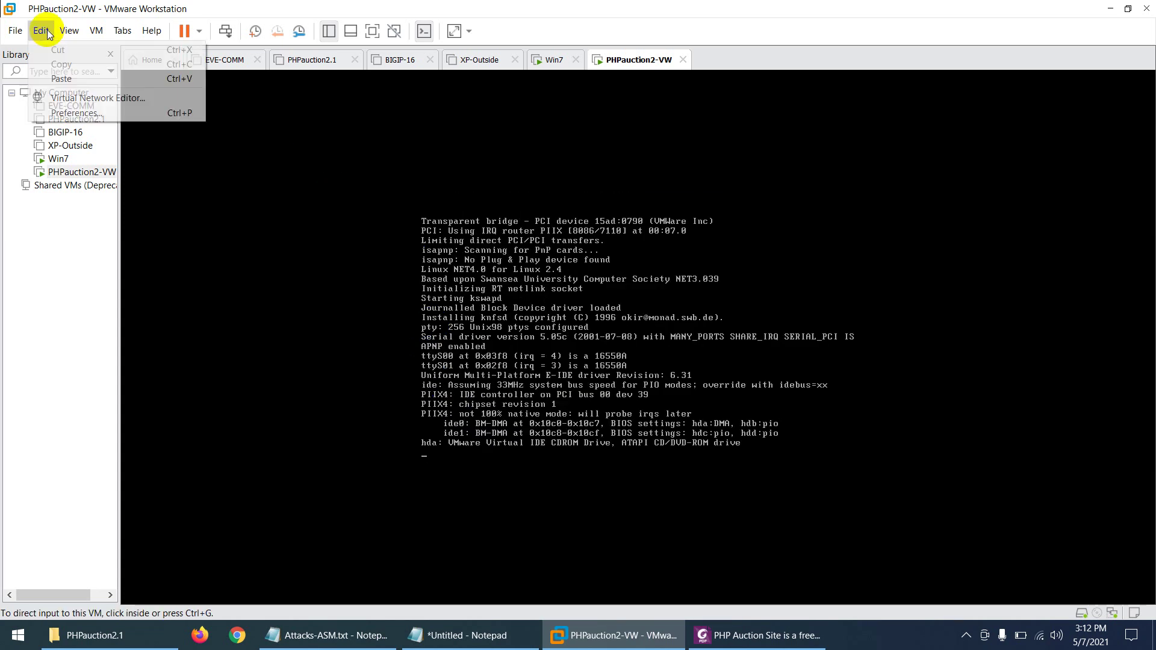
{"action": "left_click", "coordinate": [66, 98]}
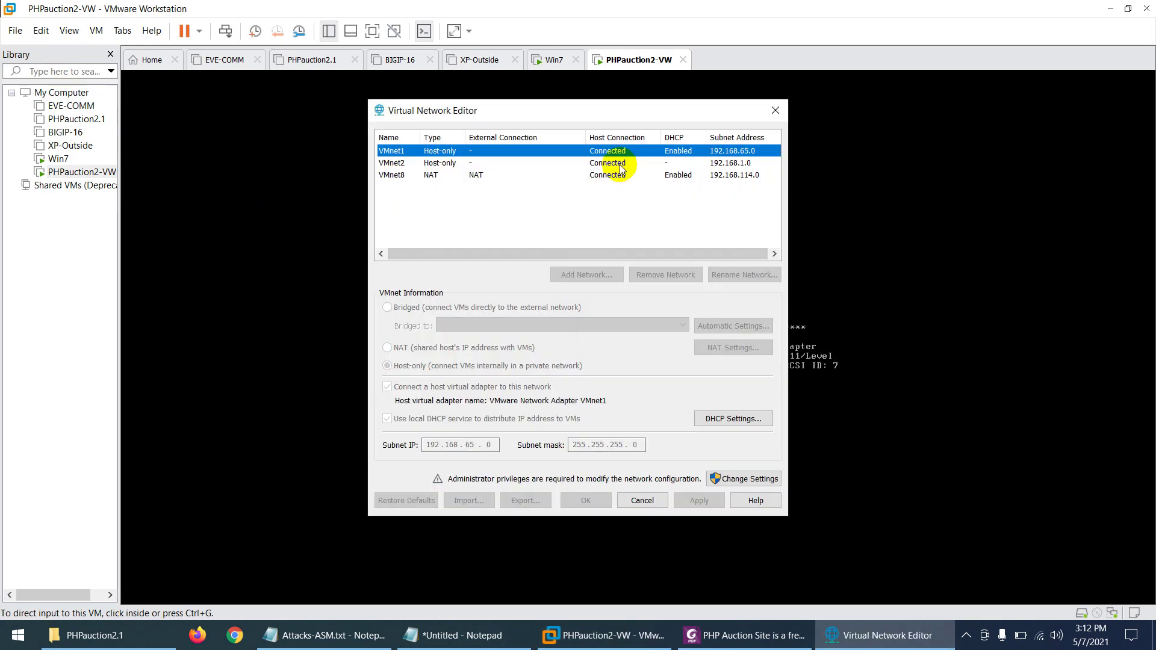
{"action": "left_click", "coordinate": [619, 165]}
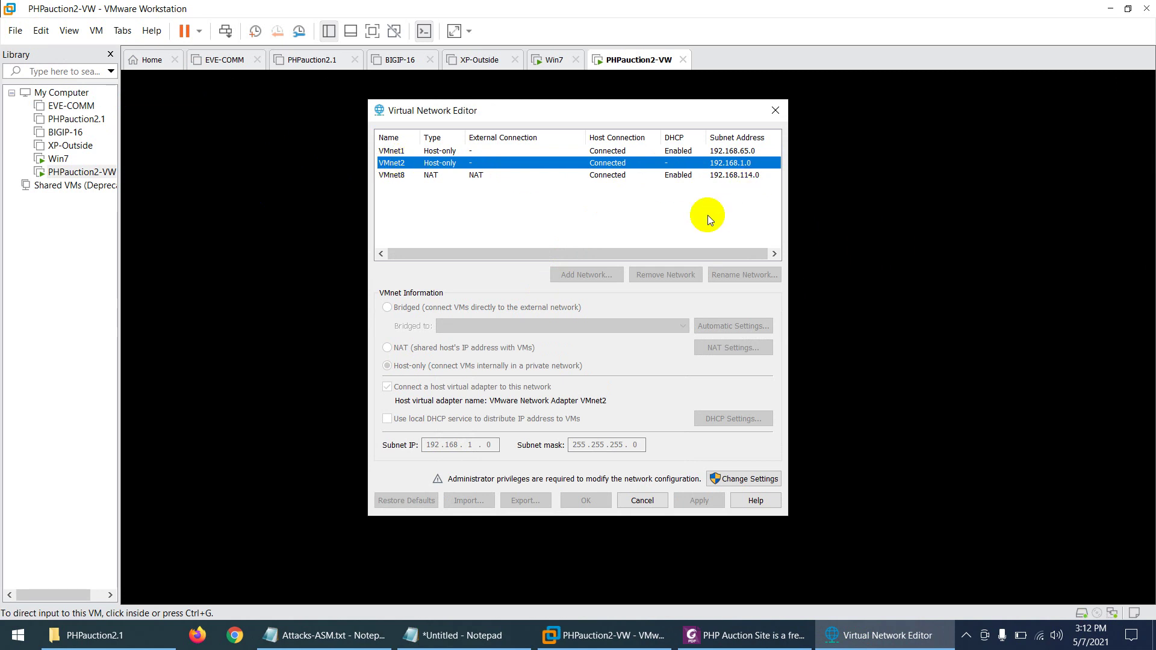
{"action": "left_click", "coordinate": [632, 500]}
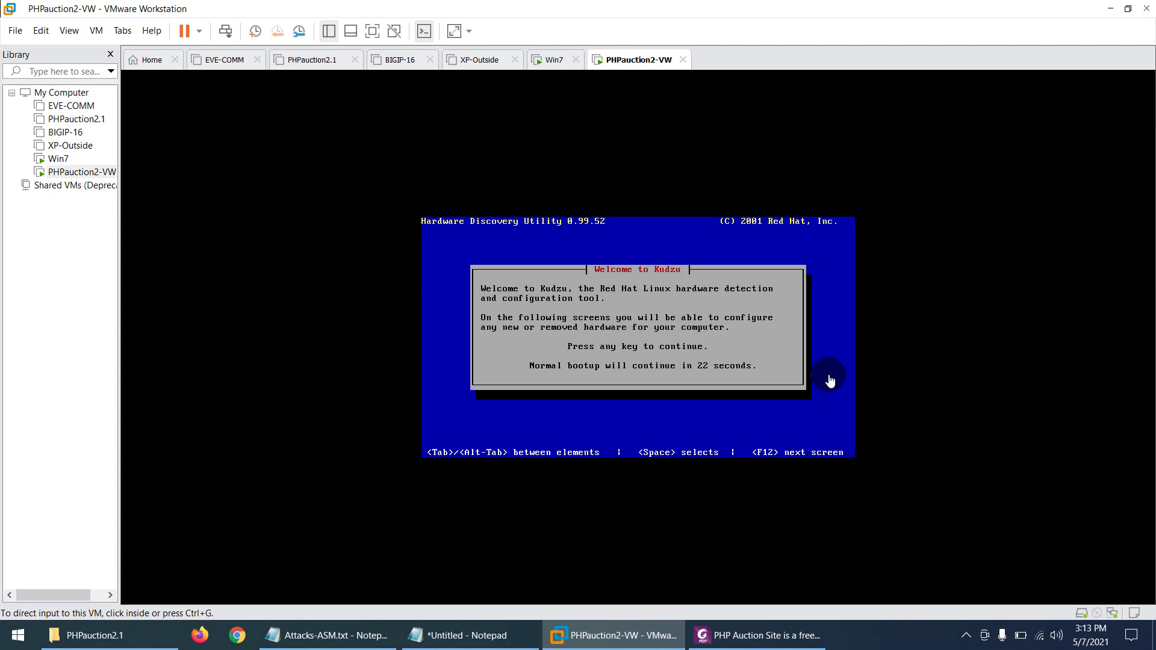
Step: In Kudzu, remove the missing AMD PCnet card's configuration so boot reaches the DMS-X login
{"action": "left_click", "coordinate": [892, 376]}
{"action": "left_click", "coordinate": [618, 349]}
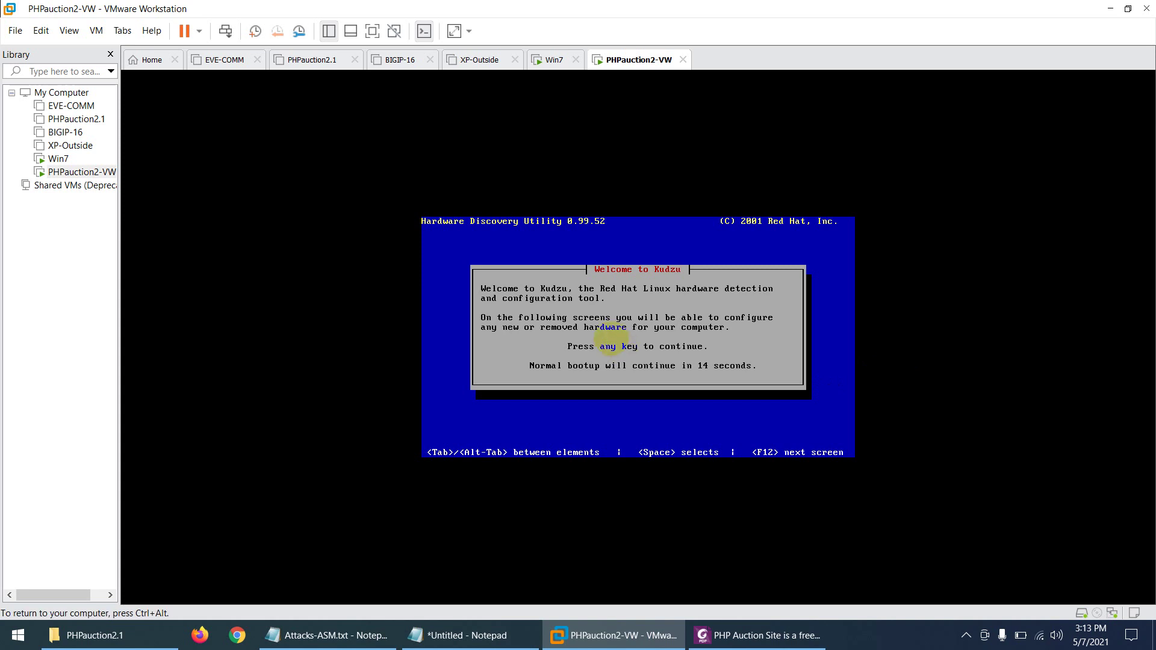
{"action": "key", "text": "Return"}
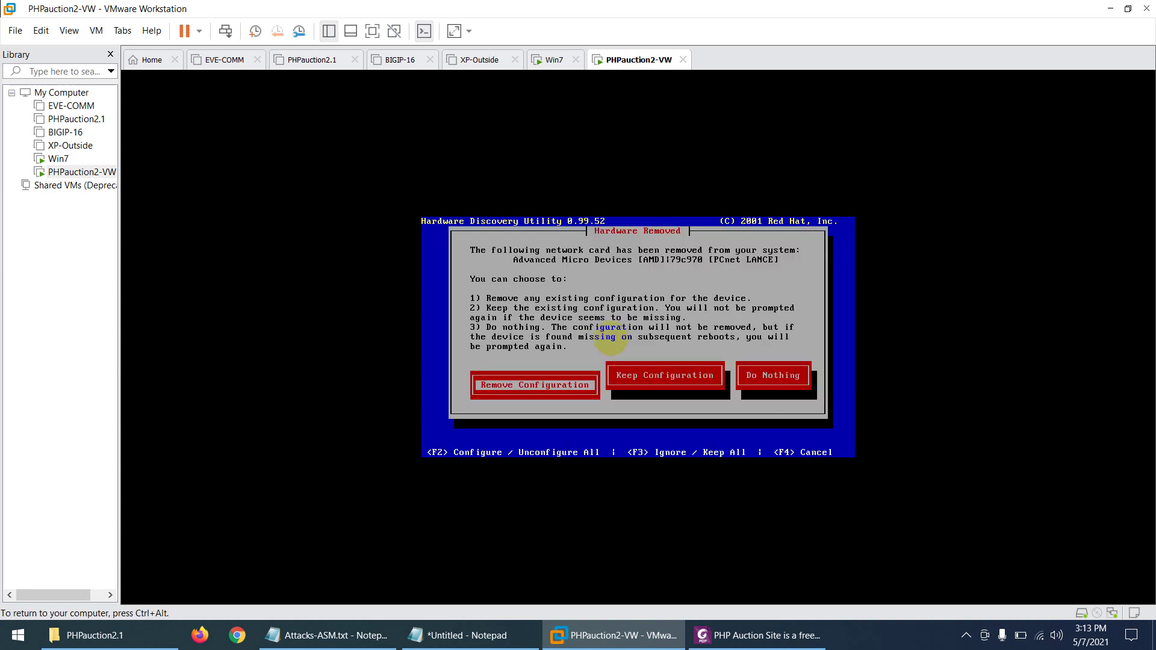
{"action": "key", "text": "Return"}
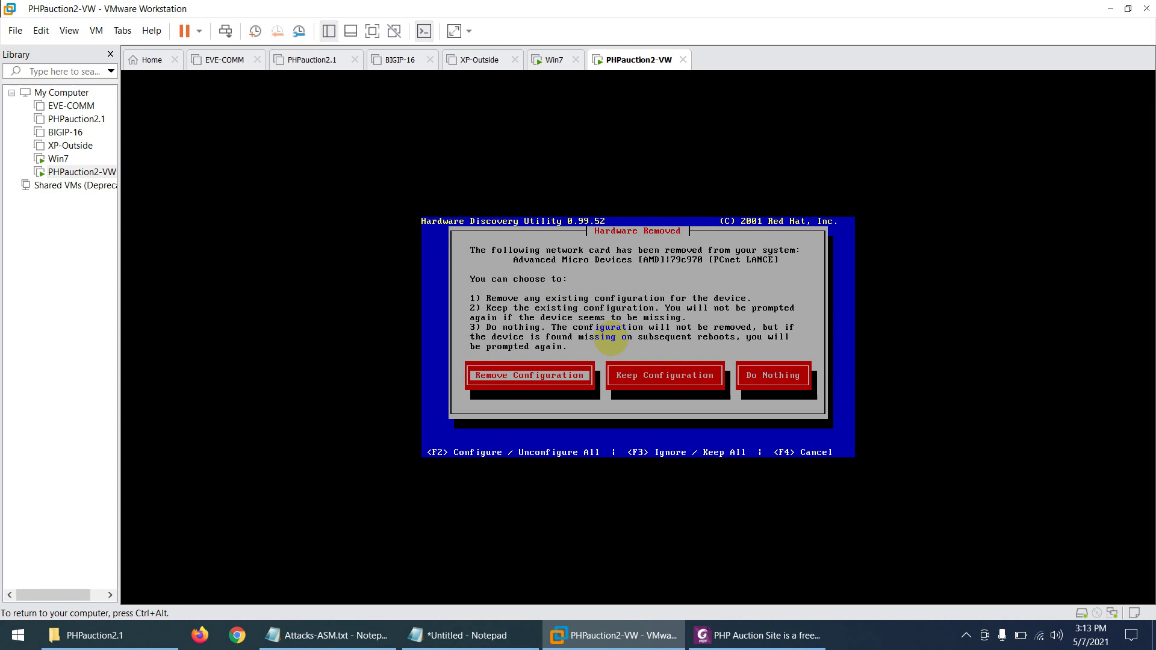
{"action": "key", "text": "Return"}
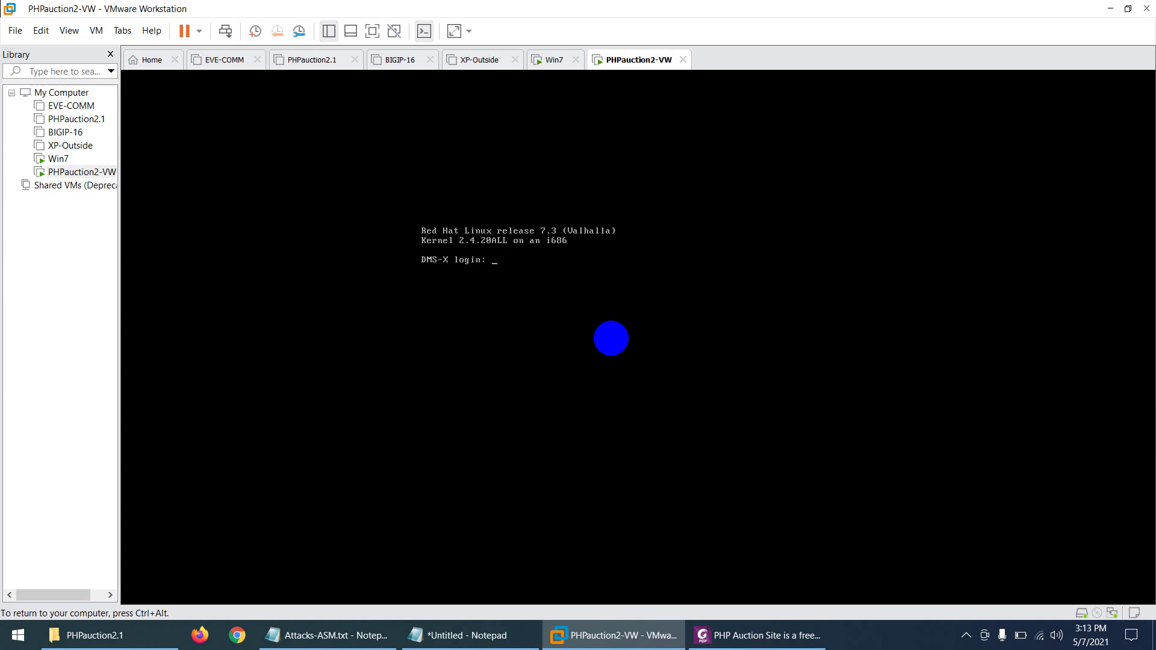
Step: Log in as root and run ifconfig, confirming eth0 now at 192.168.1.50
{"action": "type", "text": "root"}
{"action": "key", "text": "Return"}
{"action": "key", "text": "Return"}
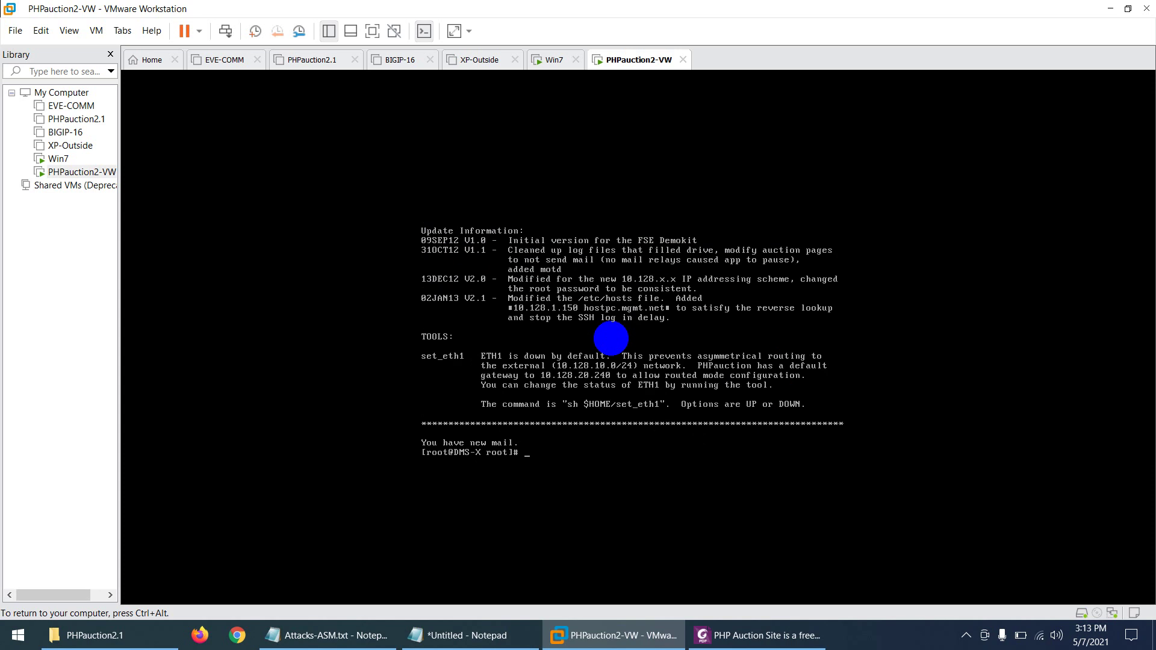
{"action": "key", "text": "ctrl+l"}
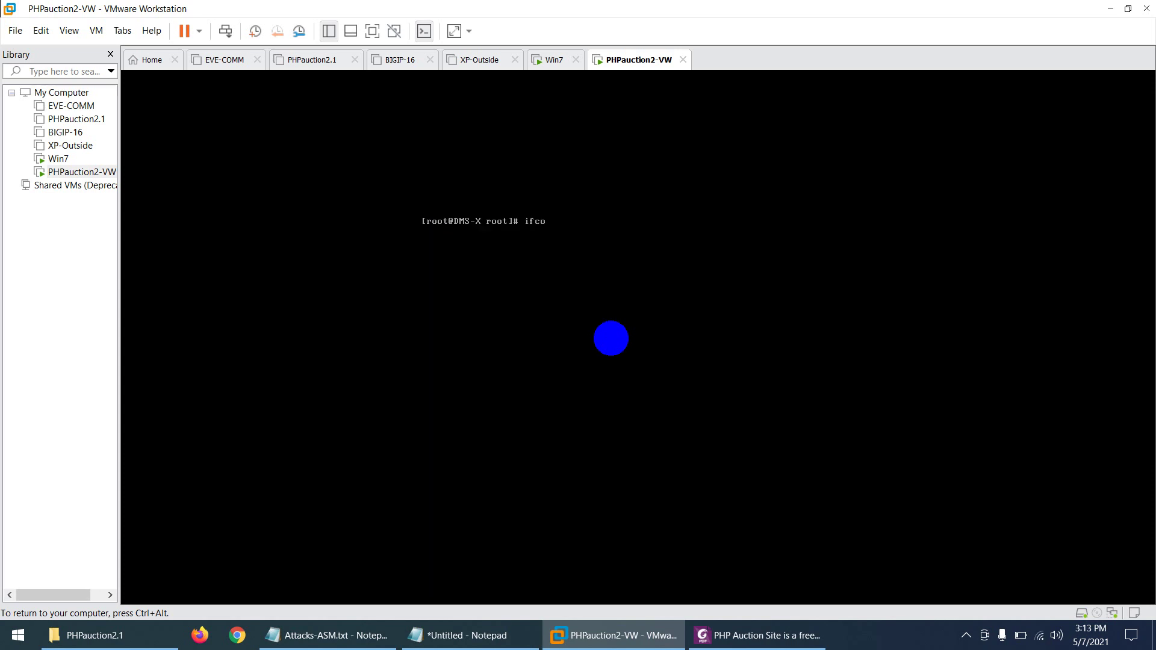
{"action": "key", "text": "Return"}
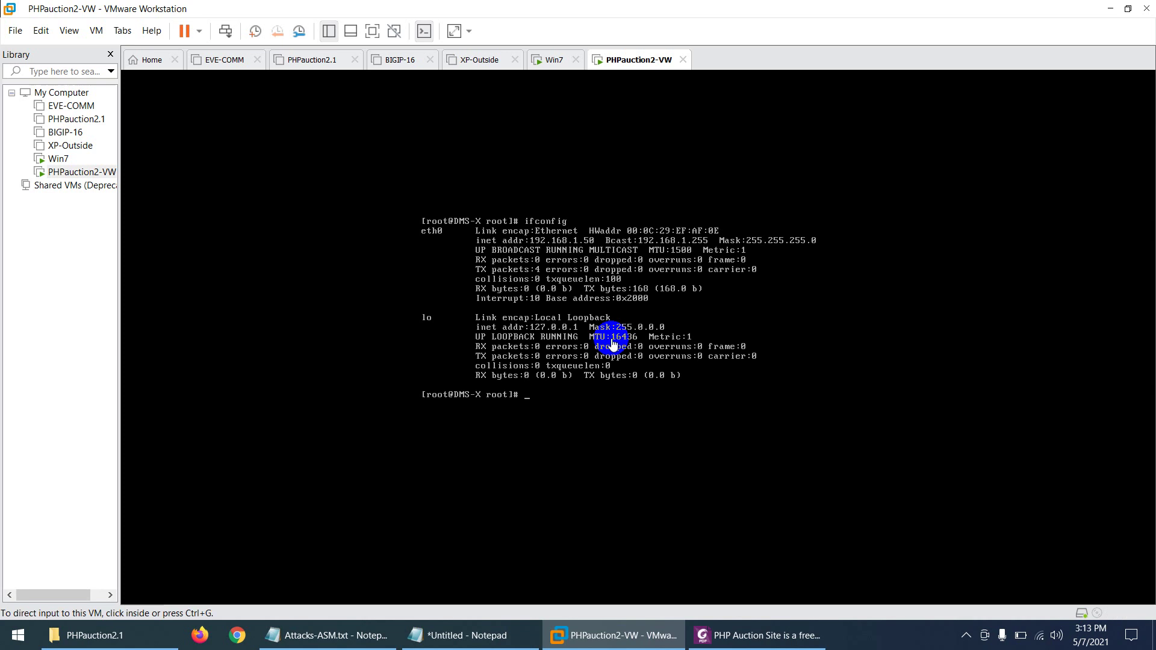
Step: Open Command Prompt with cmd and ping 192.168.1.50, getting four replies with 0% loss
{"action": "left_click", "coordinate": [20, 642]}
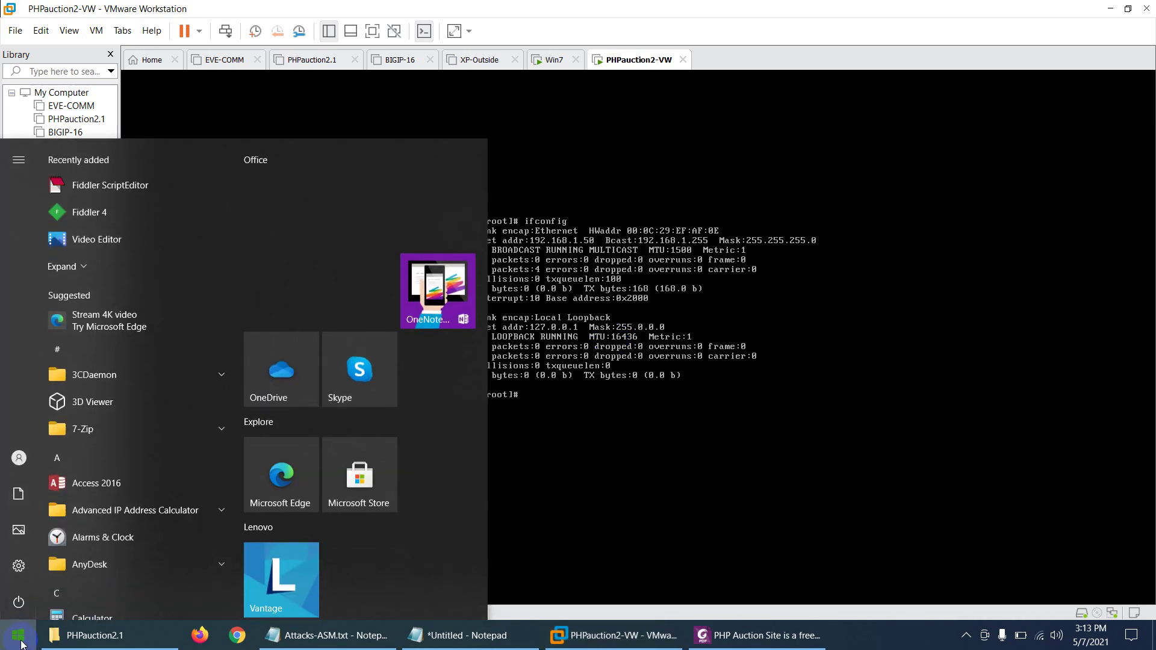
{"action": "type", "text": "cmd"}
{"action": "key", "text": "Return"}
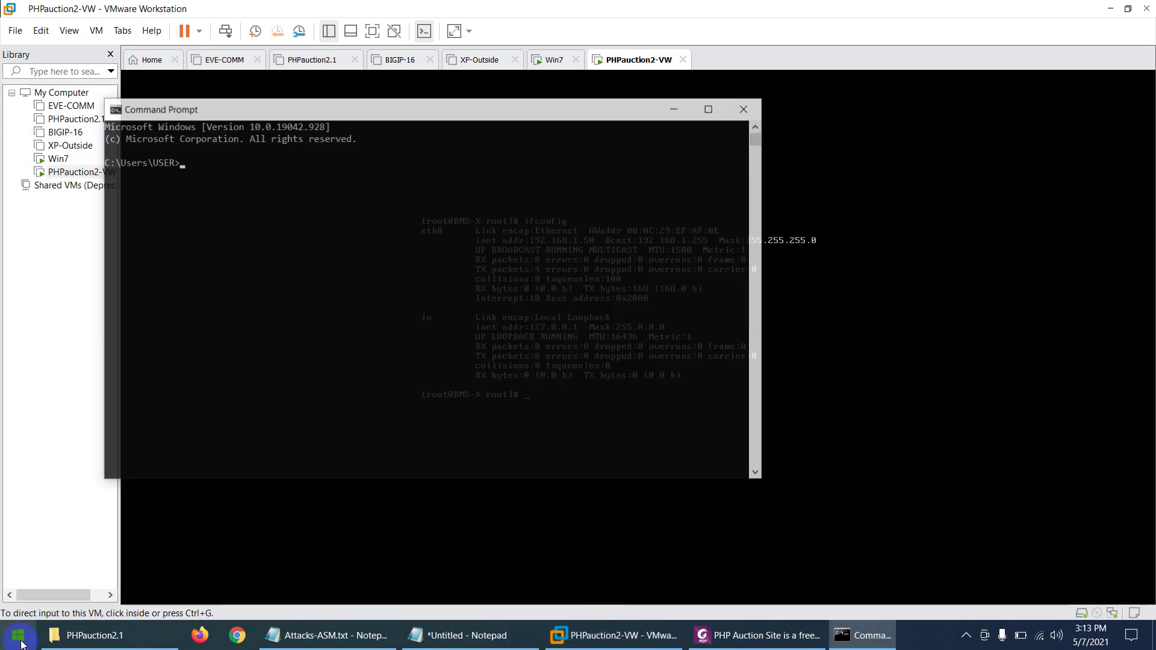
{"action": "type", "text": "ping 192.1"}
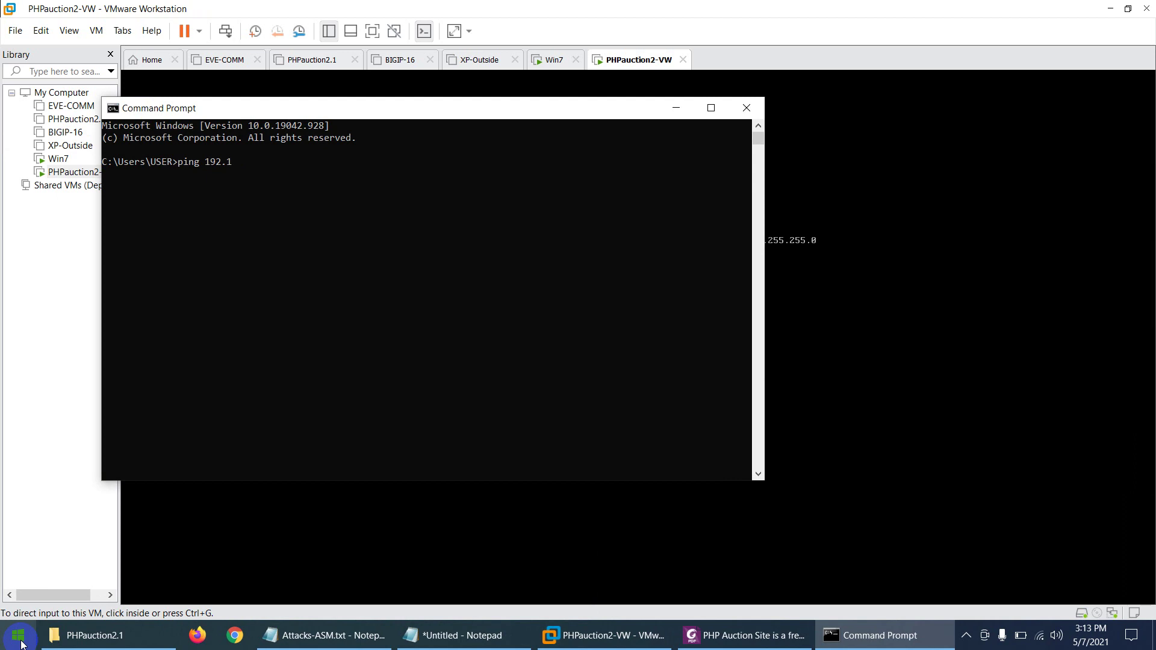
{"action": "type", "text": "68.1.50"}
{"action": "key", "text": "Return"}
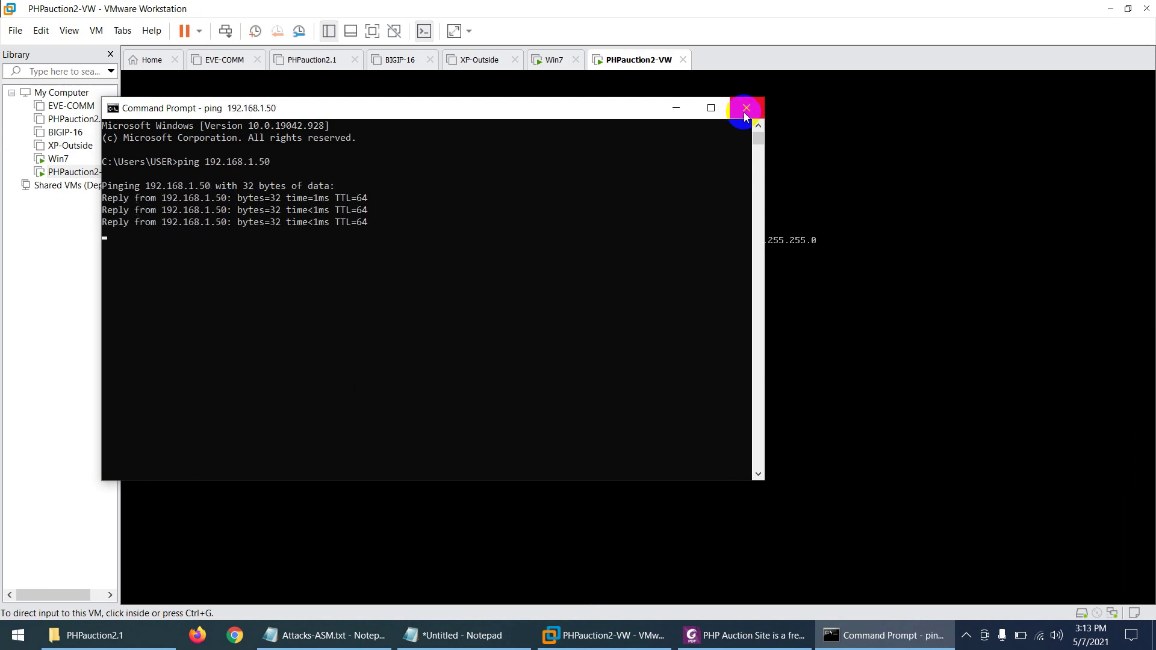
Step: Copy the address 192.168.1.50 from the ping output and close Command Prompt
{"action": "left_click_drag", "start_coordinate": [280, 161], "coordinate": [208, 167]}
{"action": "right_click", "coordinate": [209, 167]}
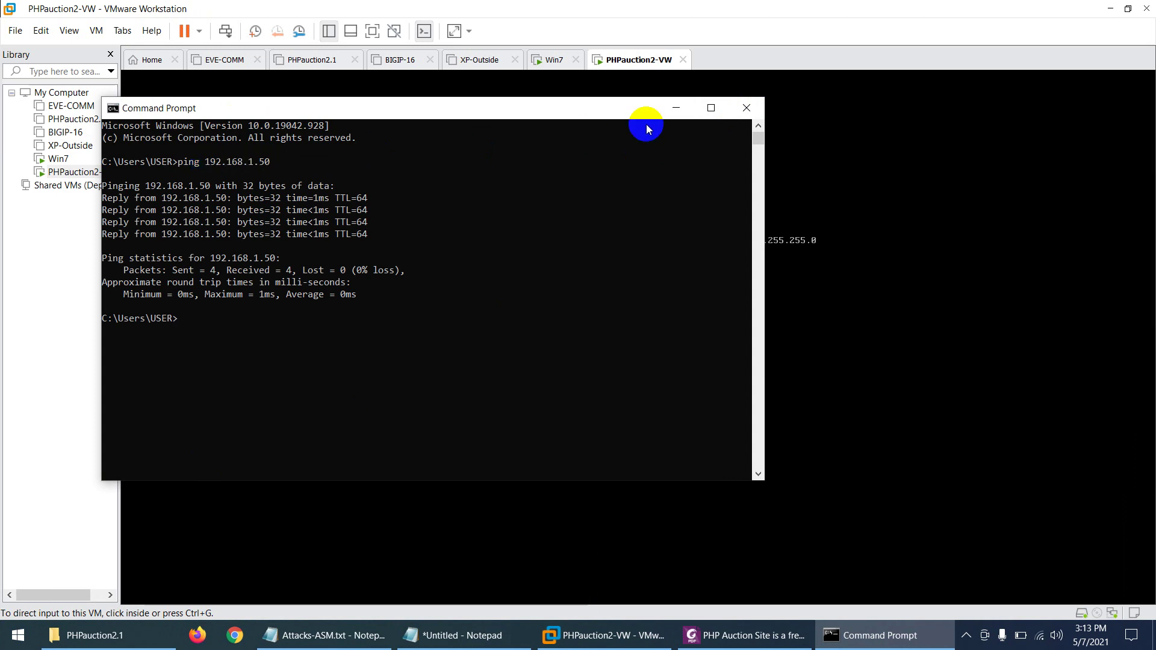
{"action": "left_click", "coordinate": [745, 108]}
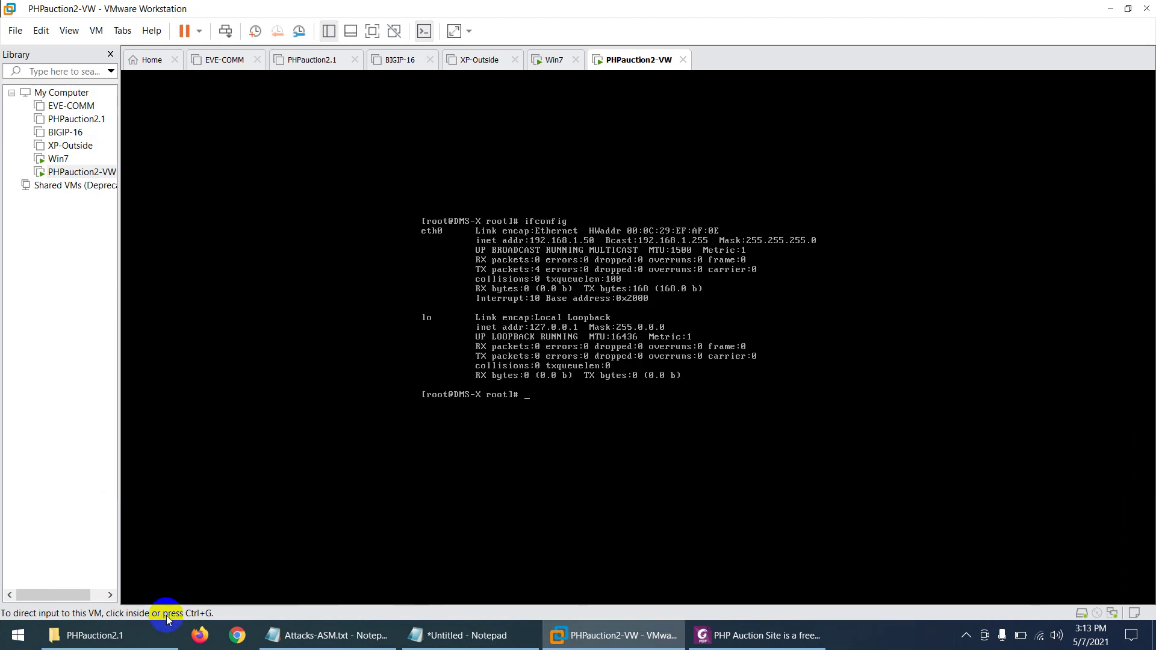
{"action": "left_click", "coordinate": [208, 636]}
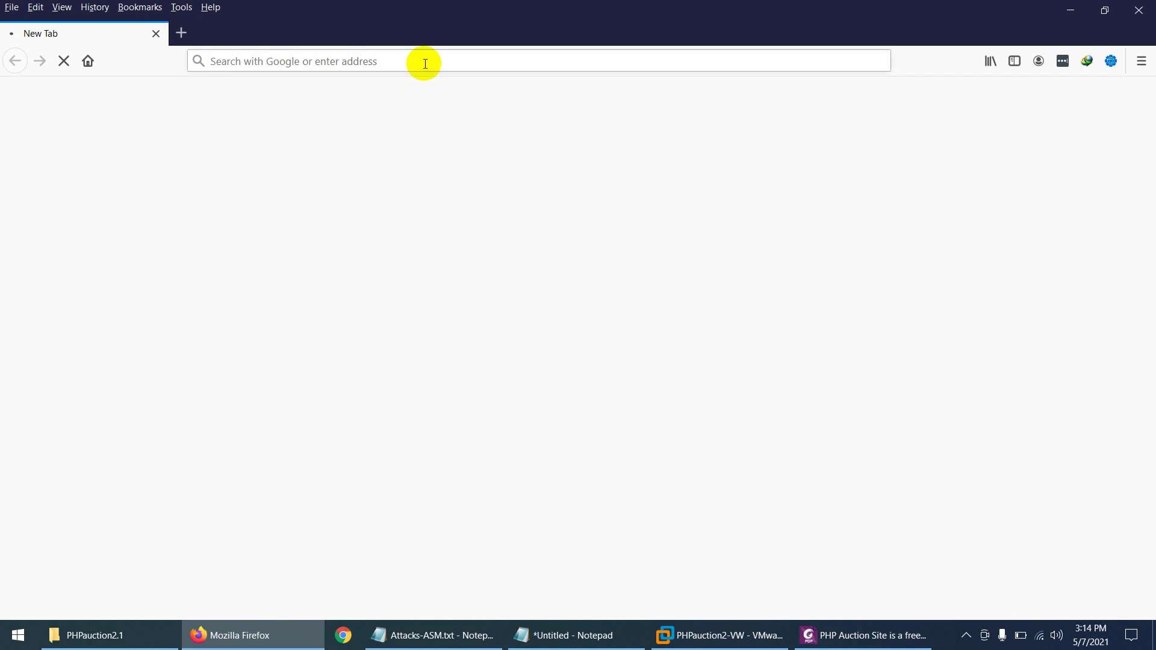
Step: Browse to 192.168.1.50 to load the PHPauction home page, then select the Username field
{"action": "left_click", "coordinate": [425, 63]}
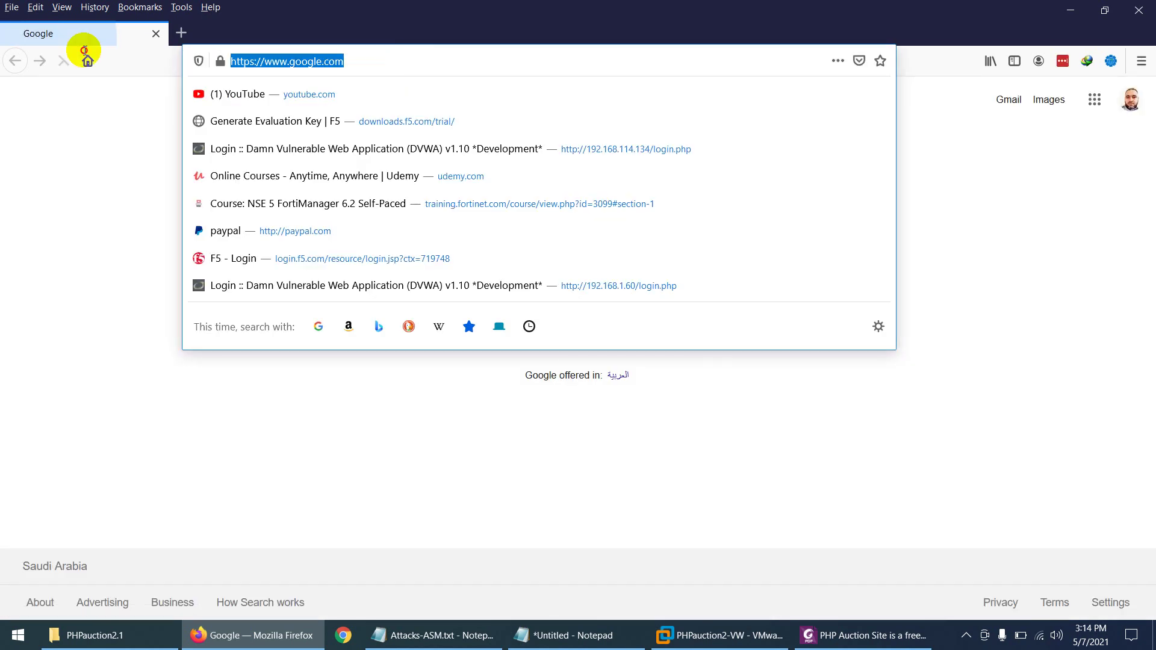
{"action": "type", "text": "192.168.1.50"}
{"action": "key", "text": "Return"}
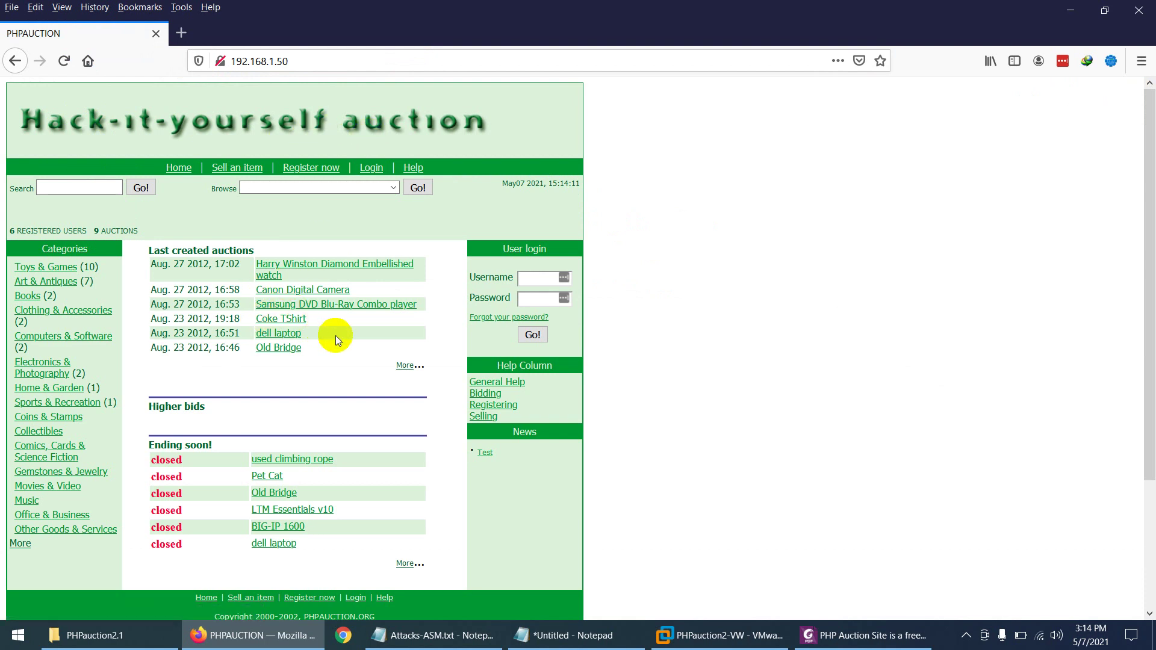
{"action": "left_click", "coordinate": [534, 277]}
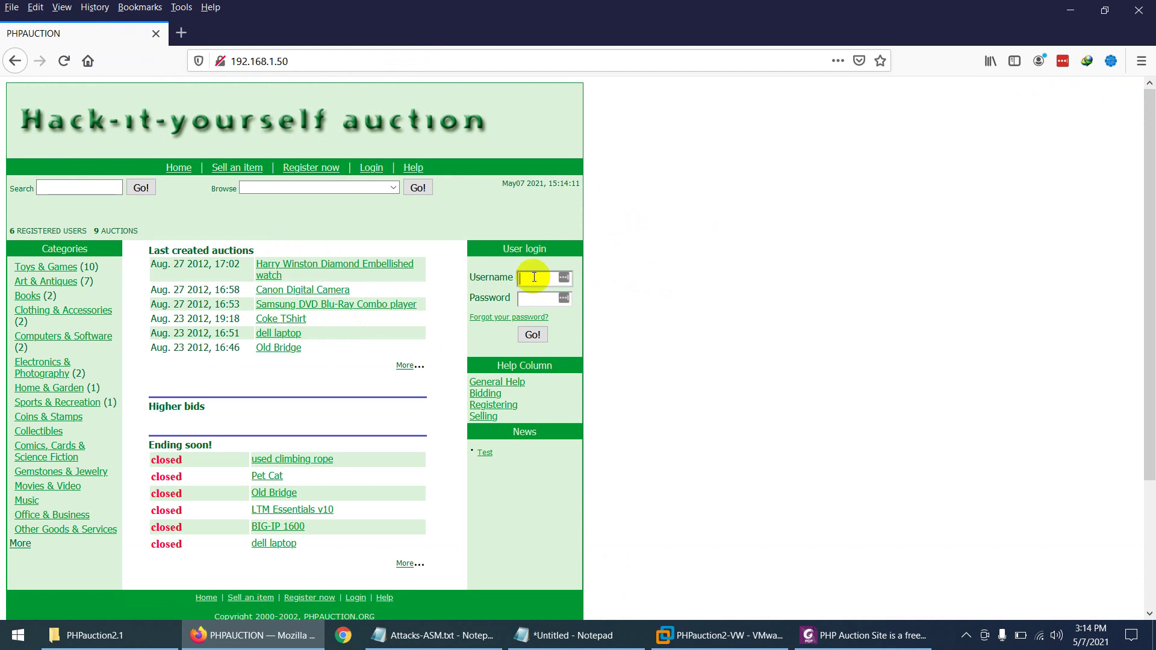
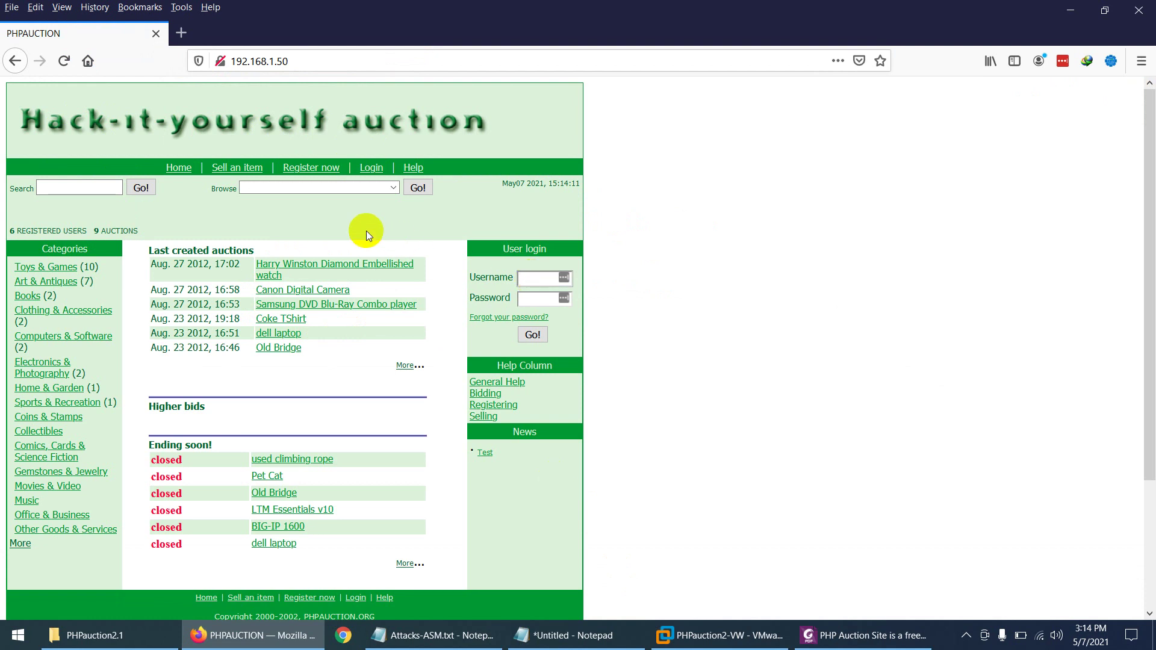
Step: Open the new user registration form and enter 'user' as the name
{"action": "left_click", "coordinate": [304, 173]}
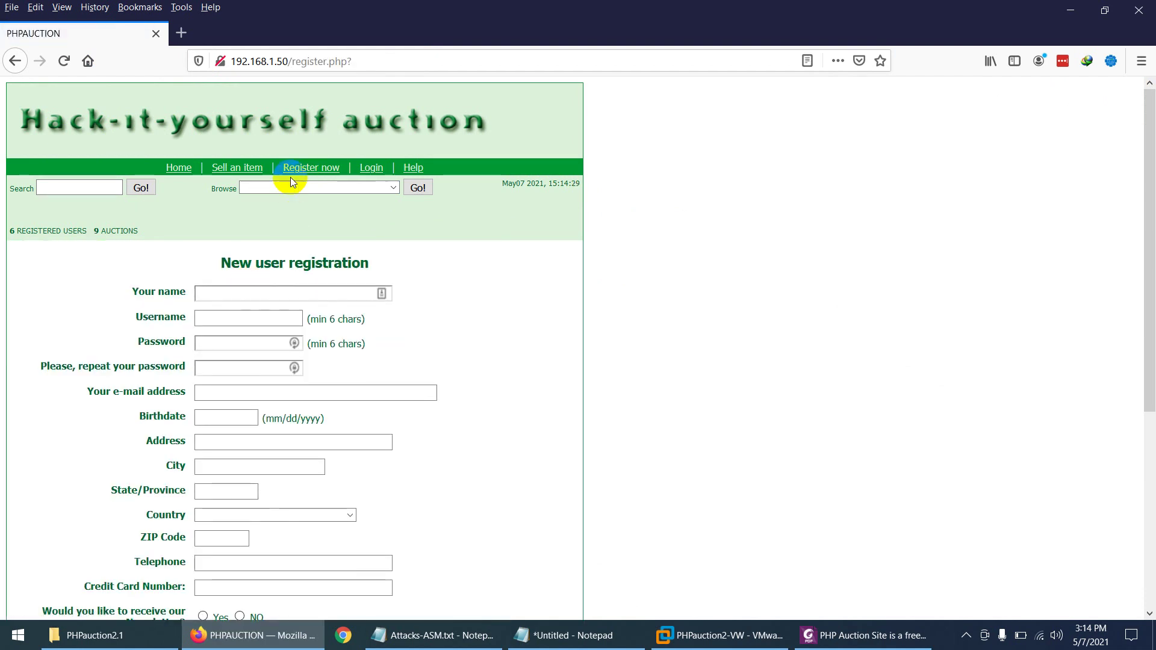
{"action": "left_click", "coordinate": [250, 294]}
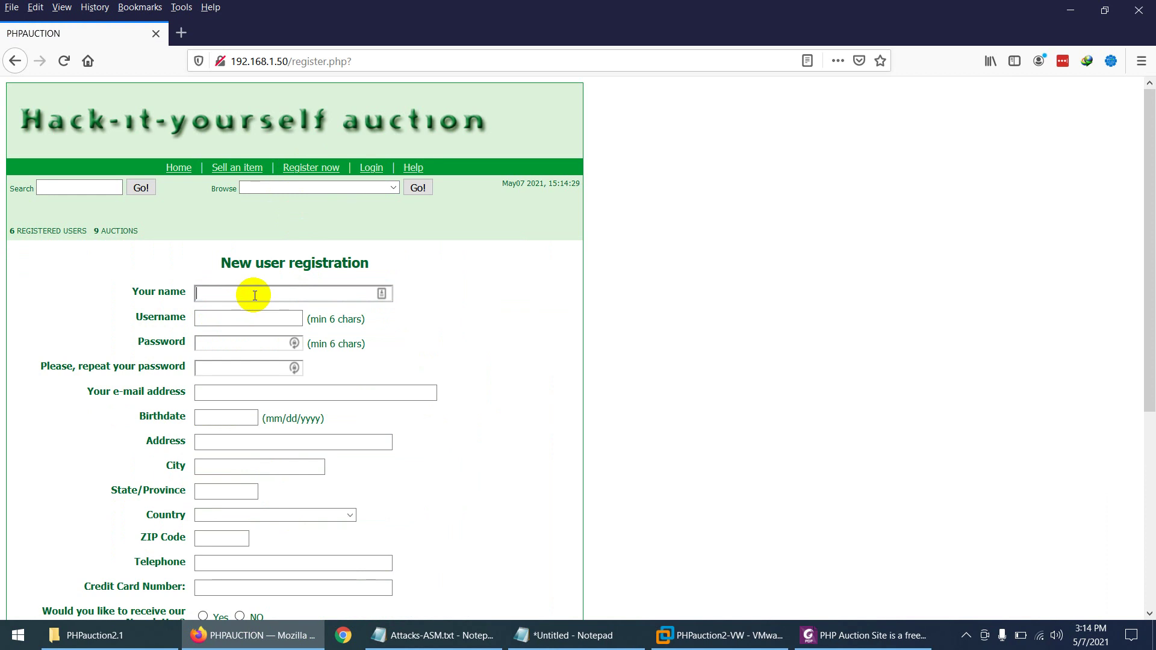
{"action": "type", "text": "user1"}
{"action": "mouse_move", "coordinate": [181, 291]}
{"action": "left_mouse_down"}
{"action": "mouse_move", "coordinate": [223, 287]}
{"action": "mouse_move", "coordinate": [181, 291]}
{"action": "left_mouse_up"}
{"action": "key", "text": "ctrl+c"}
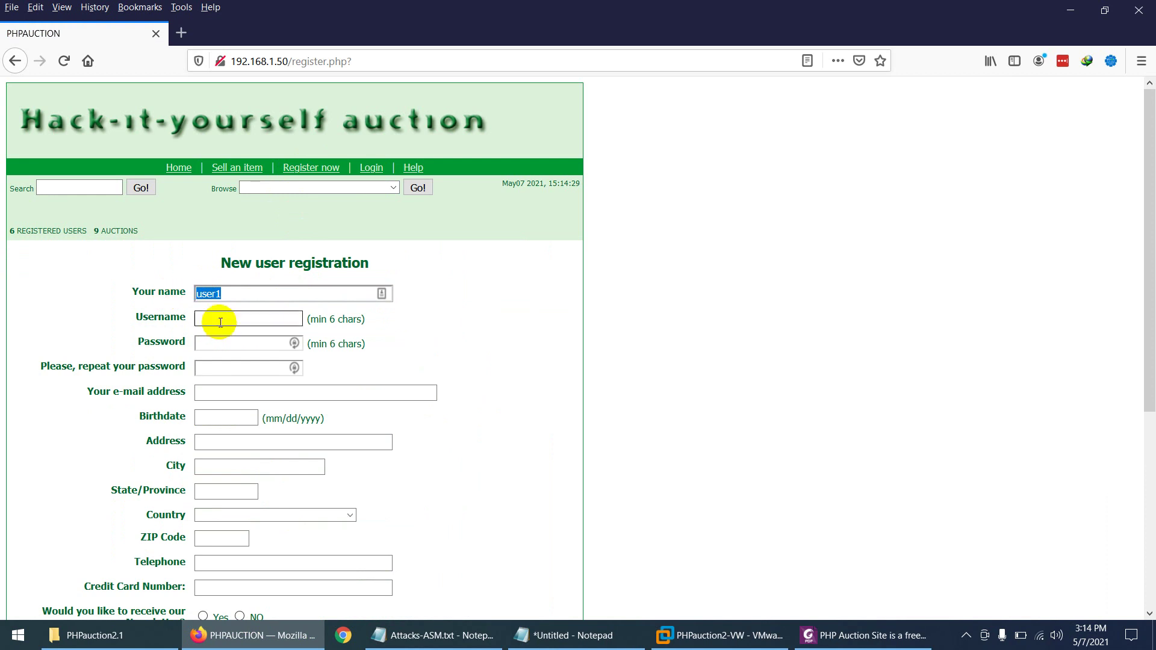
Step: Paste values into the username, password, repeat-password and e-mail fields
{"action": "left_click", "coordinate": [219, 317]}
{"action": "key", "text": "ctrl+v"}
{"action": "left_click", "coordinate": [230, 340]}
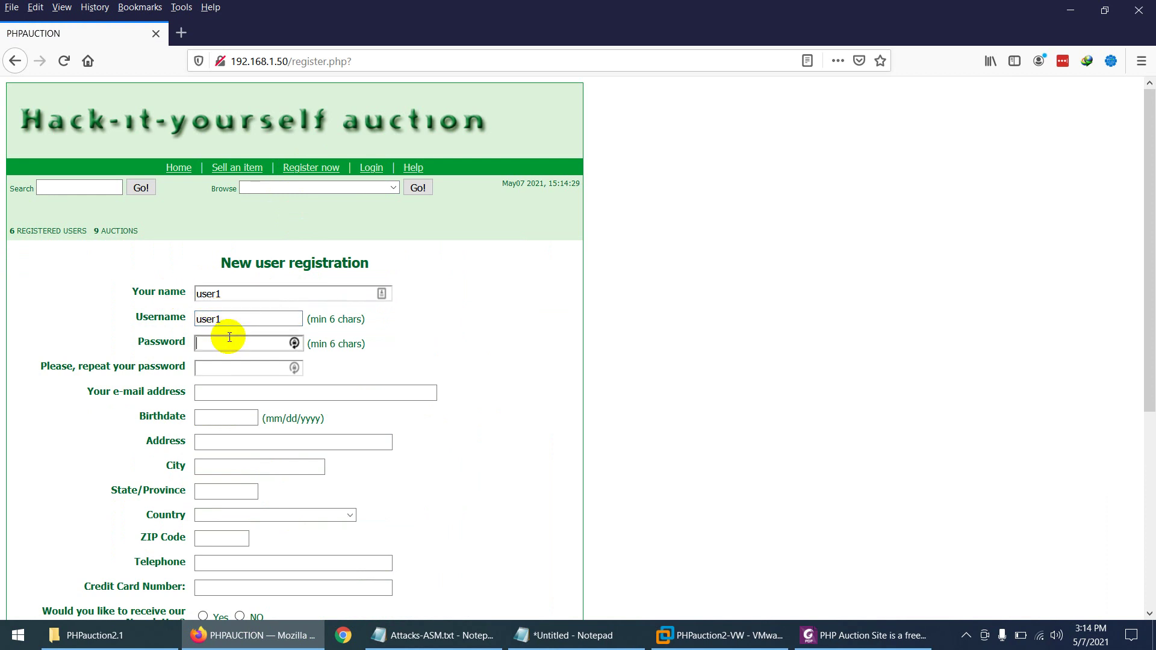
{"action": "key", "text": "ctrl+v"}
{"action": "left_click", "coordinate": [213, 368]}
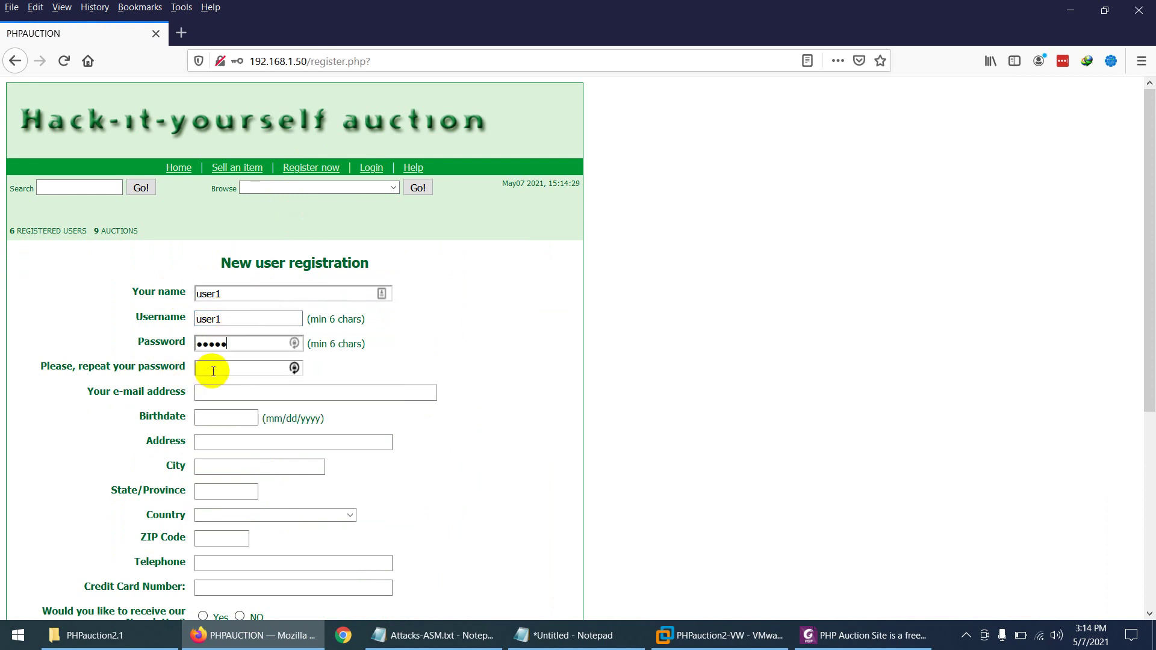
{"action": "key", "text": "ctrl+v"}
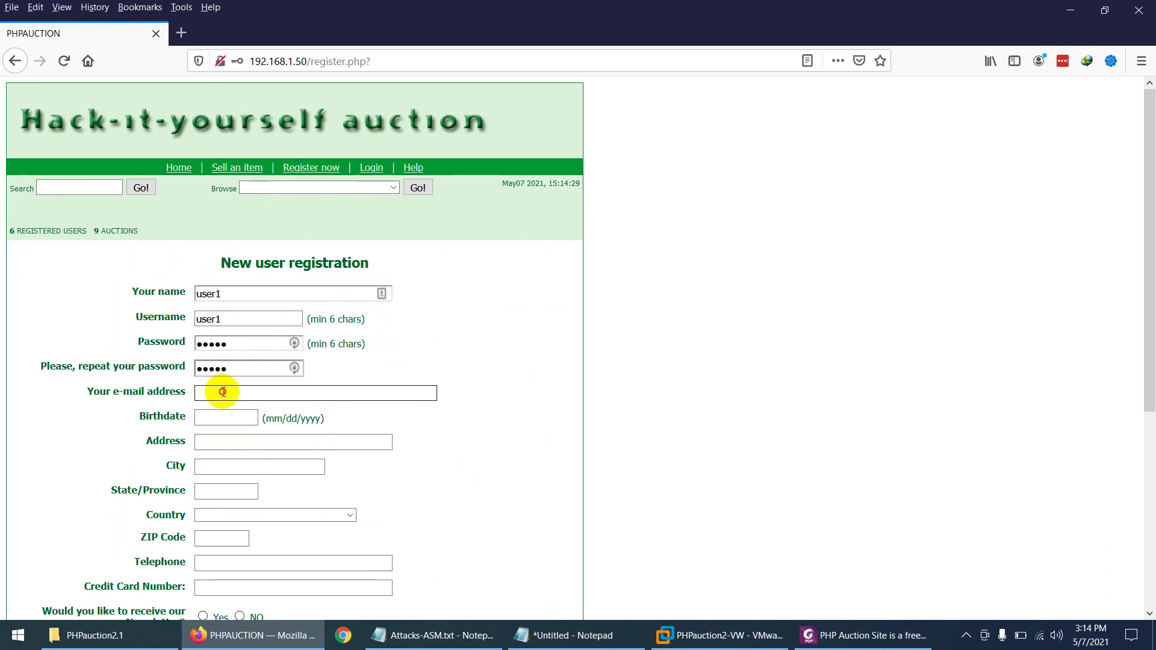
{"action": "left_click", "coordinate": [226, 392]}
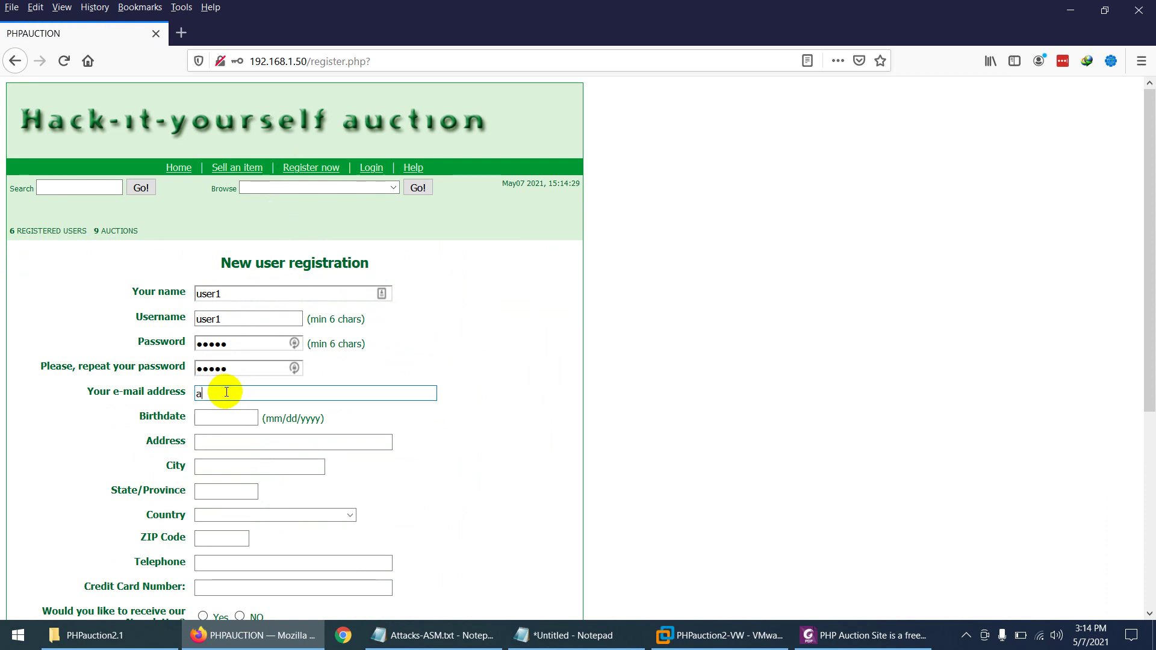
{"action": "key", "text": "ctrl+v"}
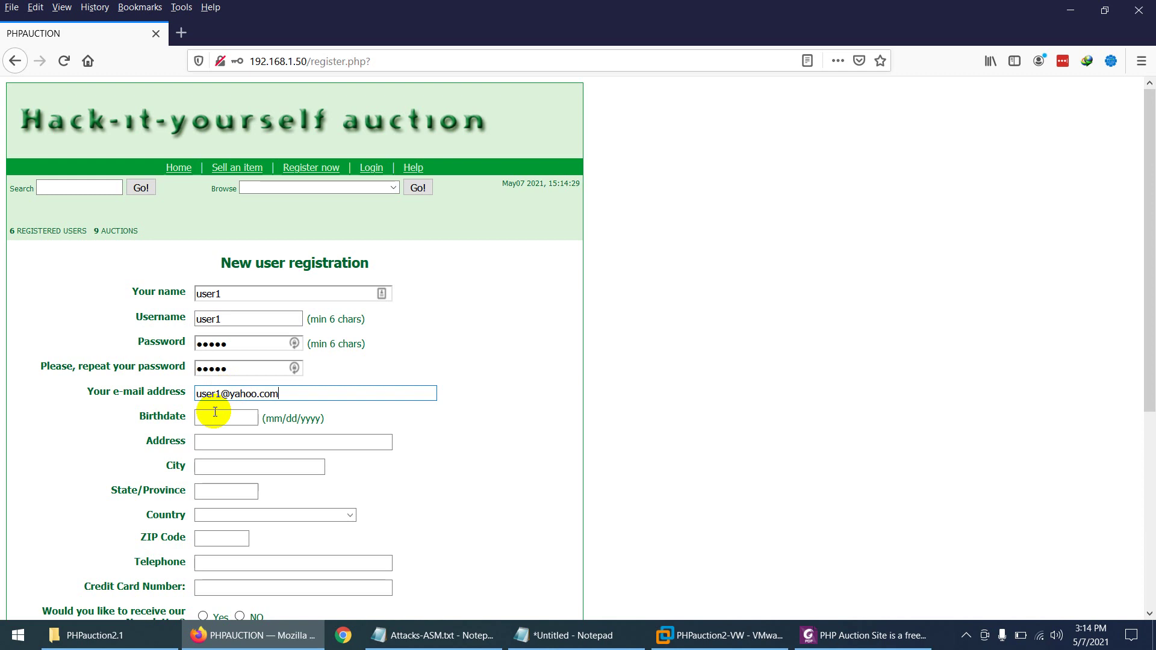
Step: Enter birthdate 1/1/1980, address 'Riya', city Riyadh and country Saudi Arabia
{"action": "left_click", "coordinate": [217, 418]}
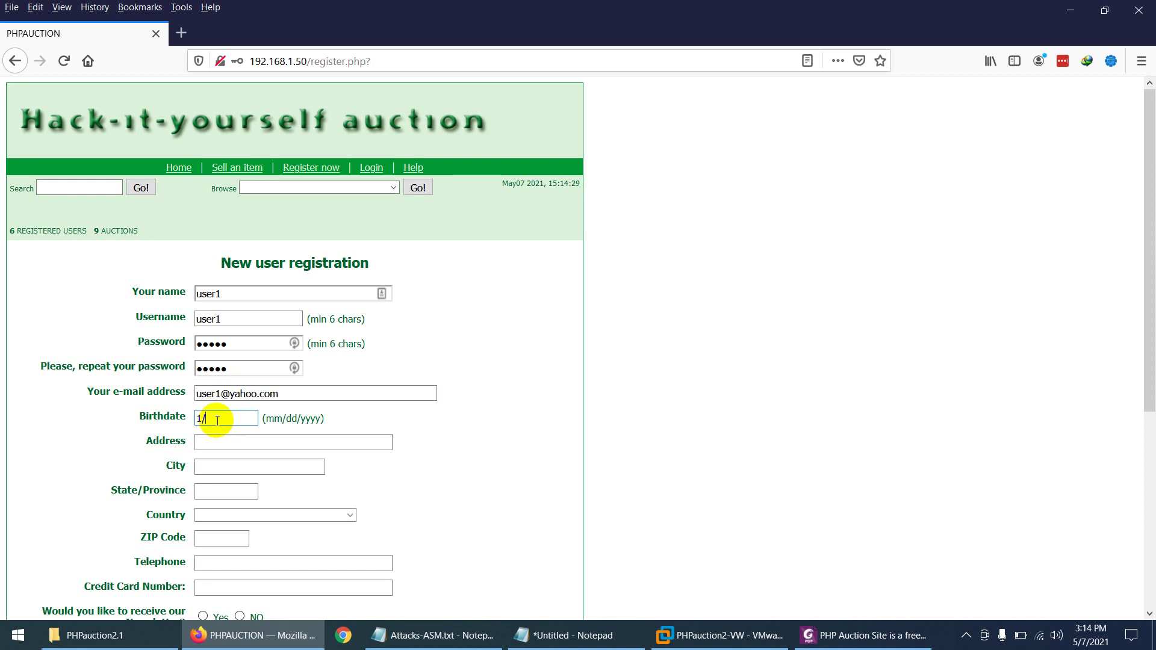
{"action": "type", "text": "1/1/1980"}
{"action": "left_click", "coordinate": [208, 444]}
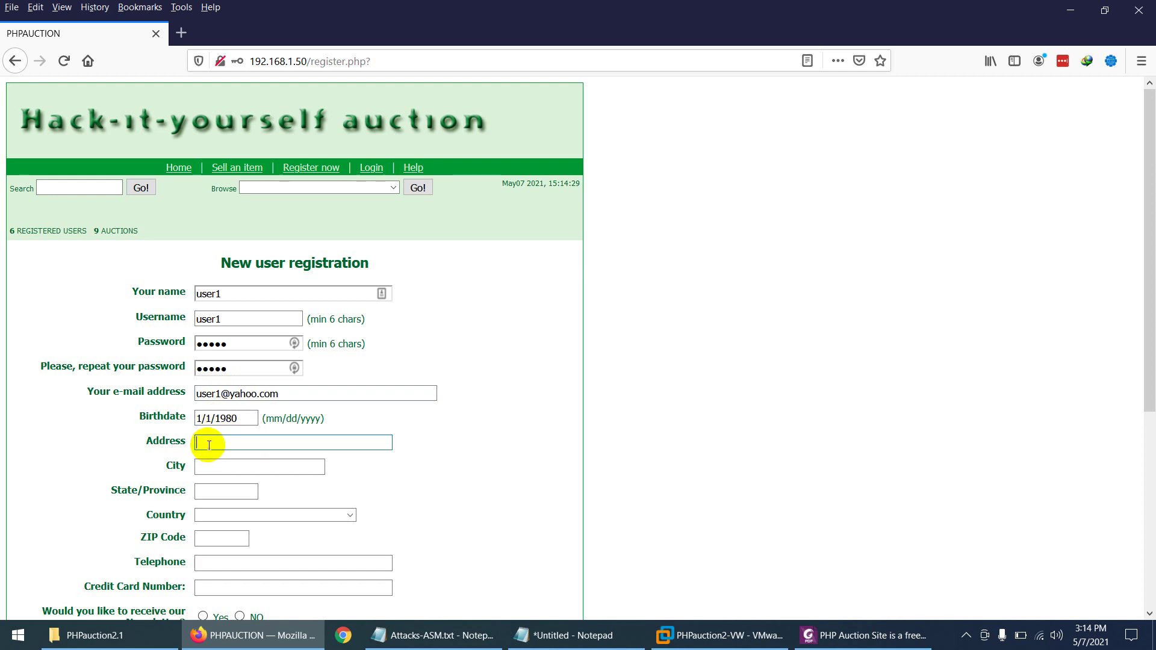
{"action": "type", "text": "Riyadh"}
{"action": "key", "text": "Tab"}
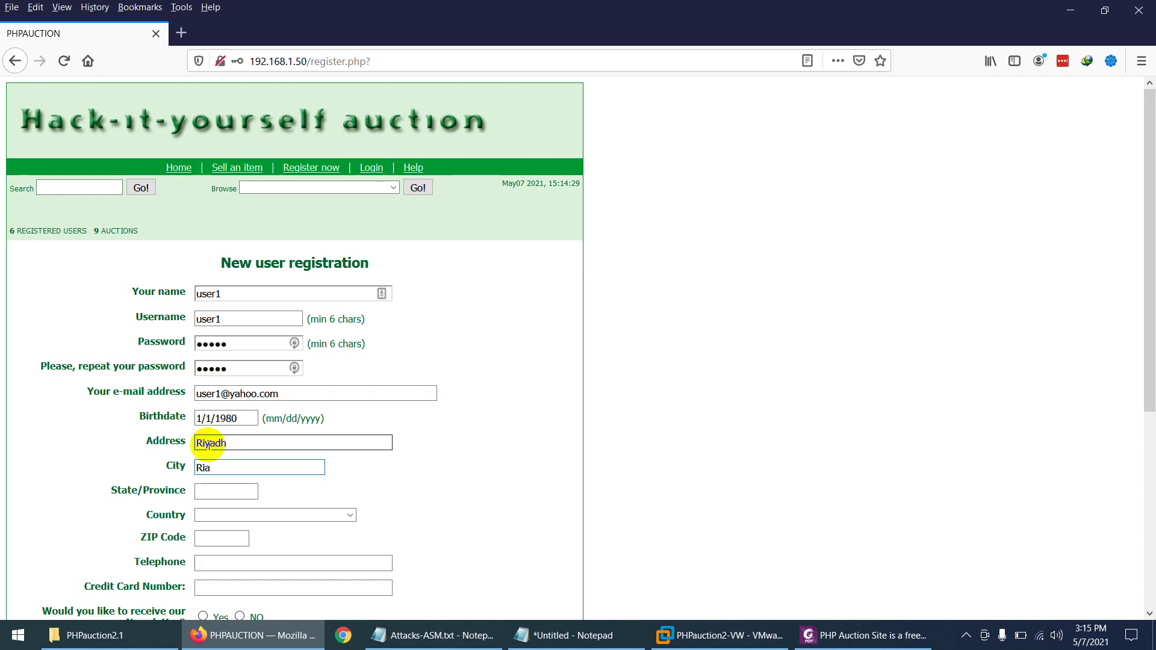
{"action": "type", "text": "Riyadh"}
{"action": "key", "text": "Tab"}
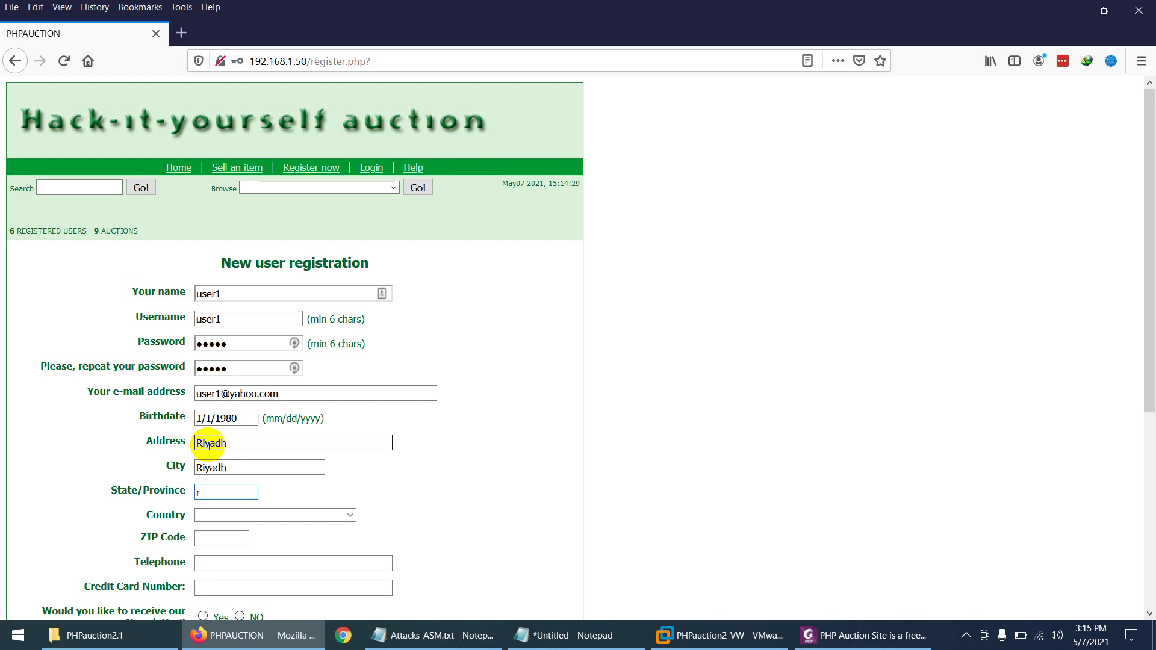
{"action": "key", "text": "Tab"}
{"action": "key", "text": "s"}
{"action": "key", "text": "s"}
{"action": "key", "text": "s"}
{"action": "key", "text": "s"}
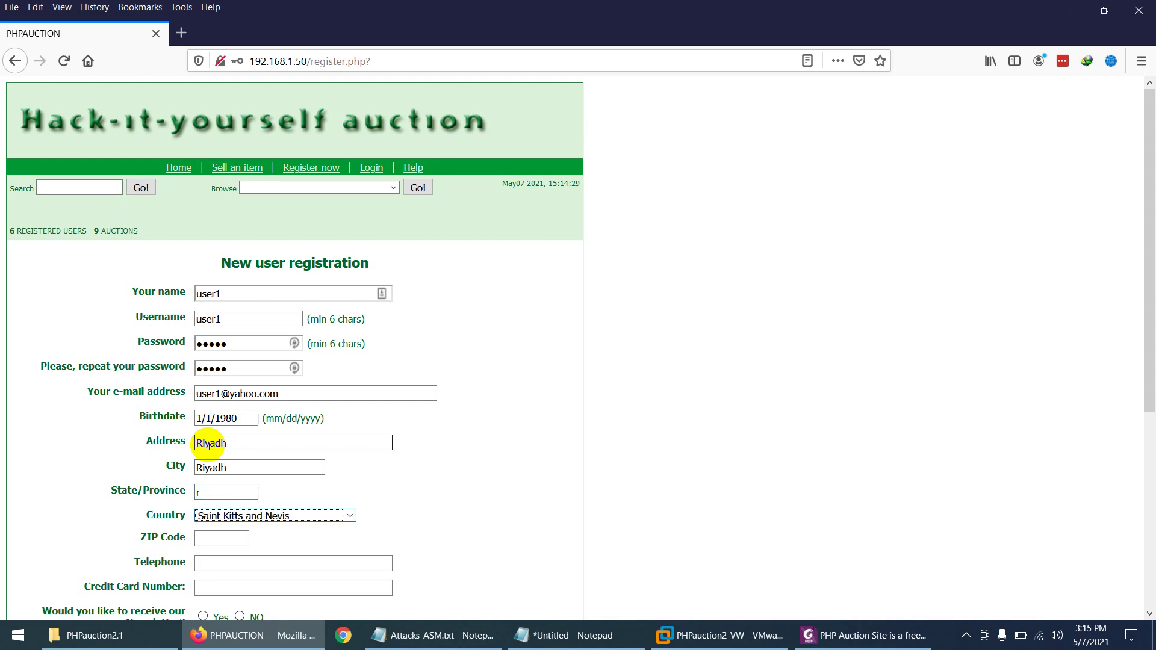
{"action": "key", "text": "s"}
{"action": "key", "text": "s"}
{"action": "key", "text": "s"}
Step: Enter 11111111 as both the telephone and credit card numbers
{"action": "scroll", "coordinate": [229, 470], "scroll_direction": "down", "scroll_amount": 2}
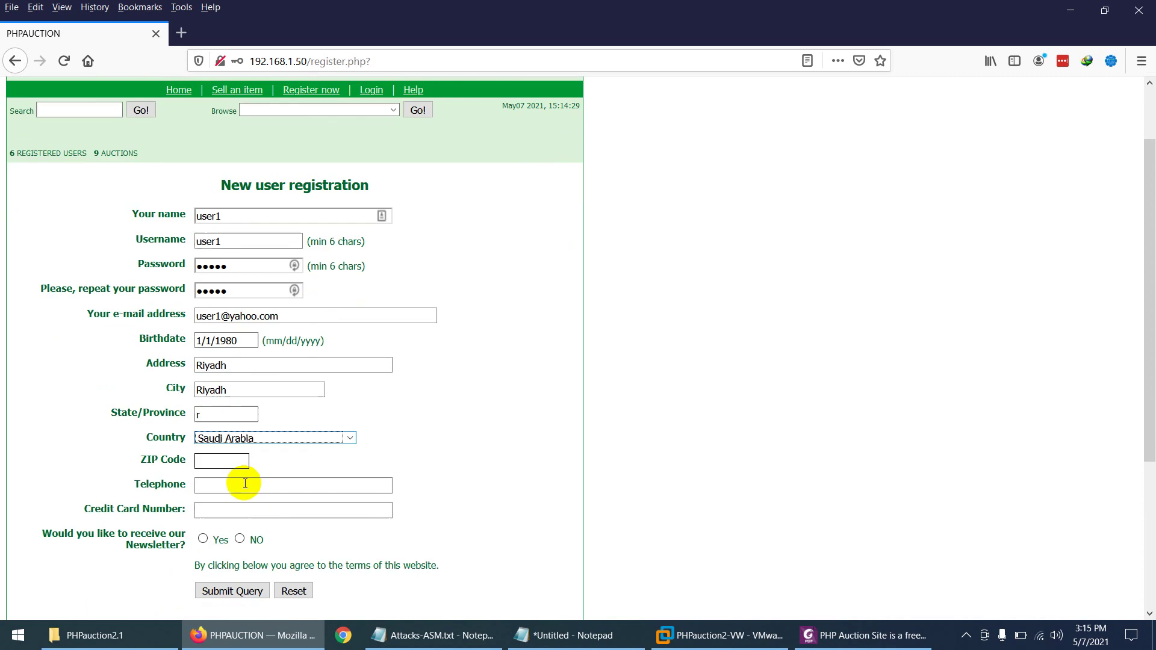
{"action": "left_click", "coordinate": [231, 460]}
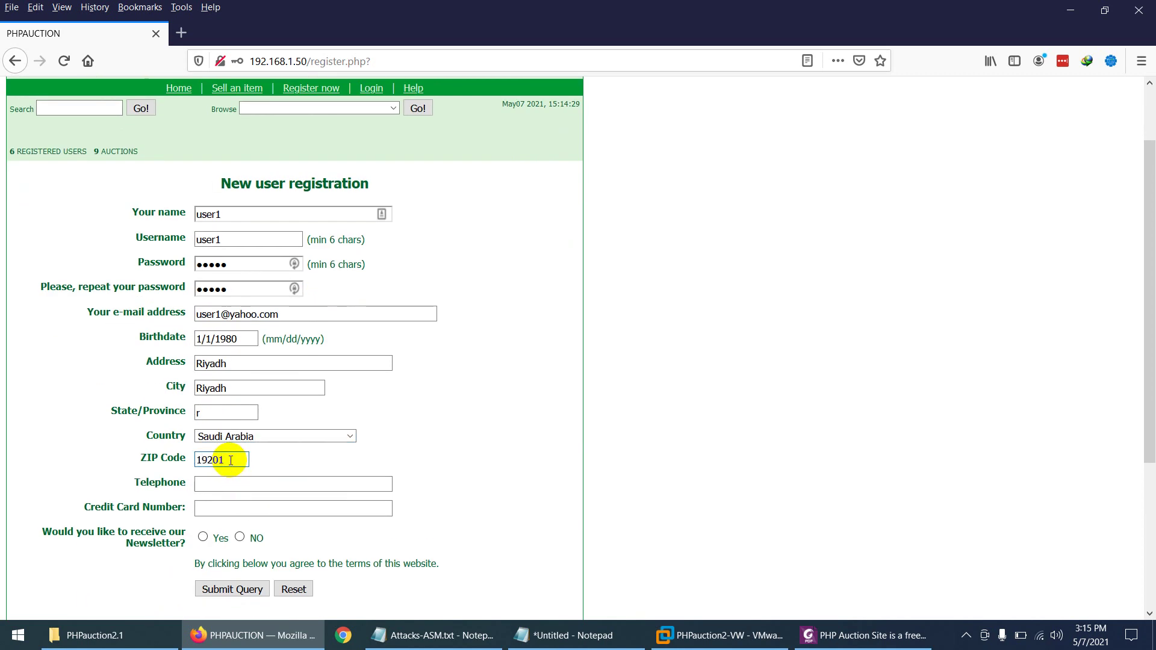
{"action": "left_click", "coordinate": [241, 481]}
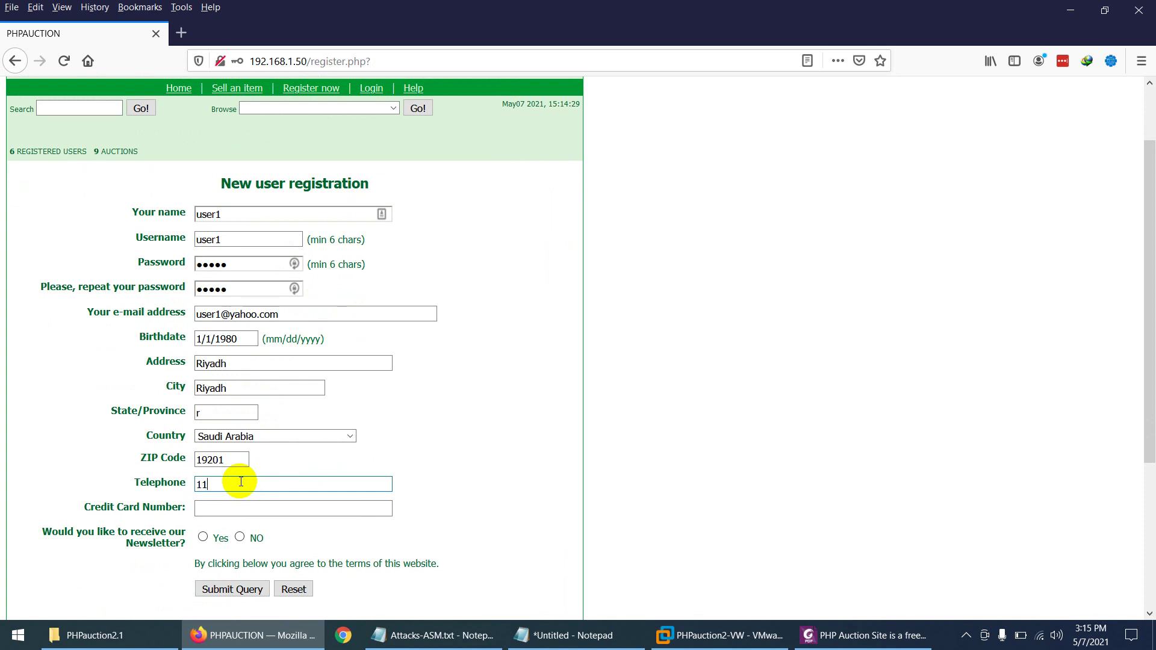
{"action": "type", "text": "11111111"}
{"action": "left_click", "coordinate": [229, 508]}
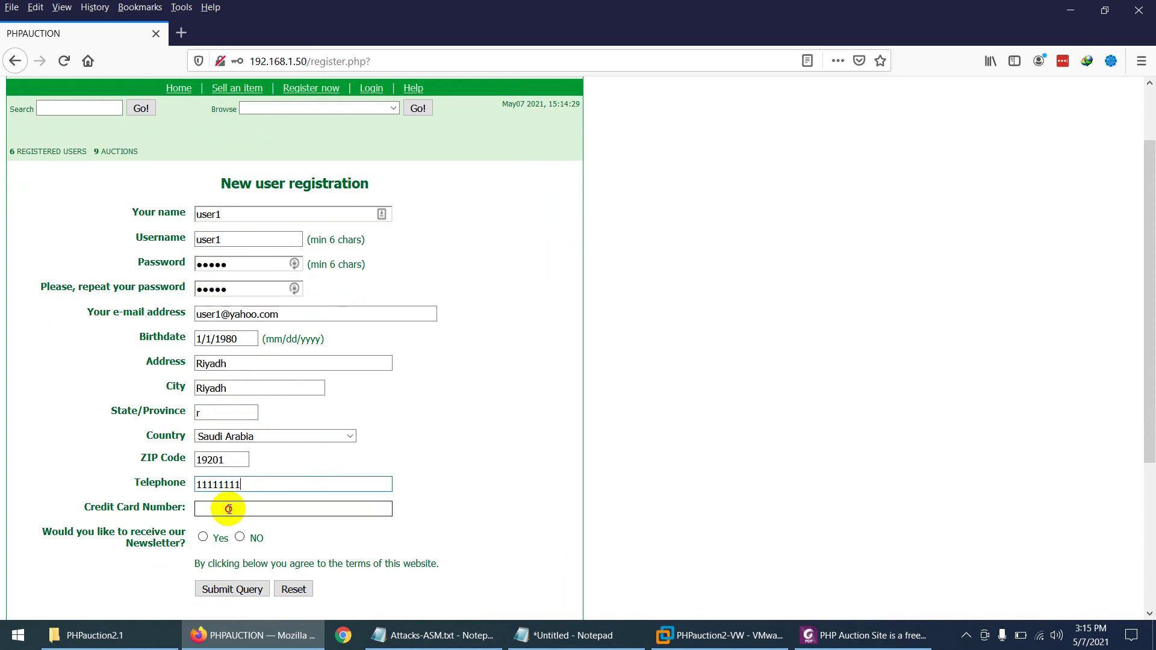
{"action": "type", "text": "1111111111"}
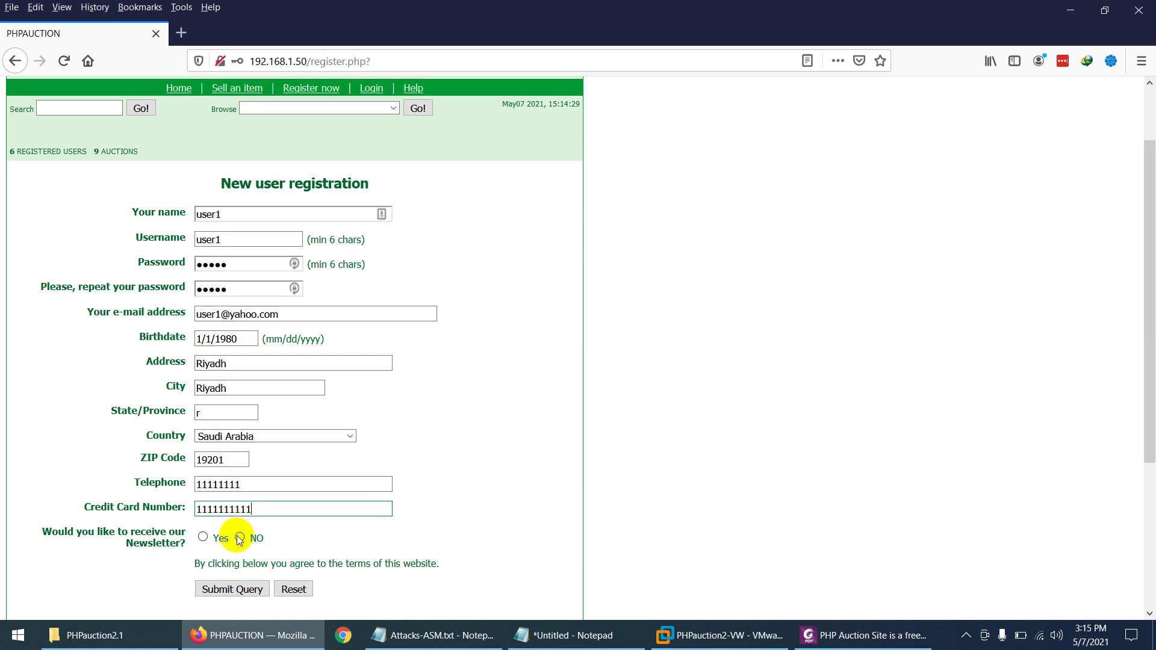
Step: Choose NO for the newsletter, submit the form and decline saving the login
{"action": "left_click", "coordinate": [240, 537]}
{"action": "left_click", "coordinate": [260, 587]}
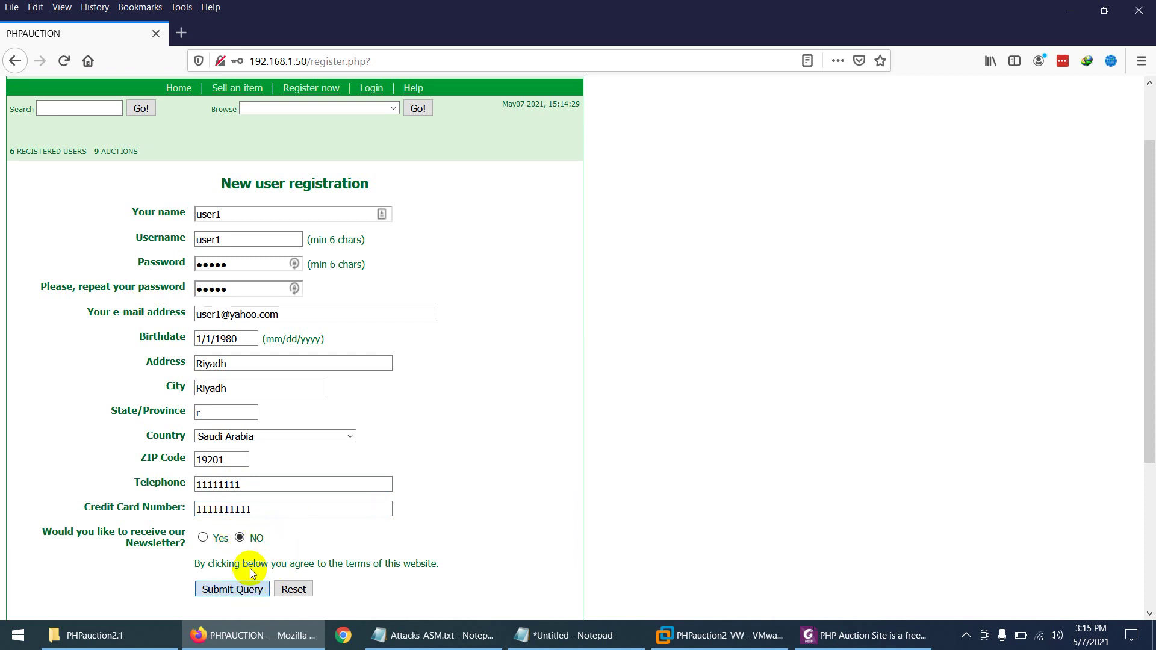
{"action": "left_click", "coordinate": [409, 208]}
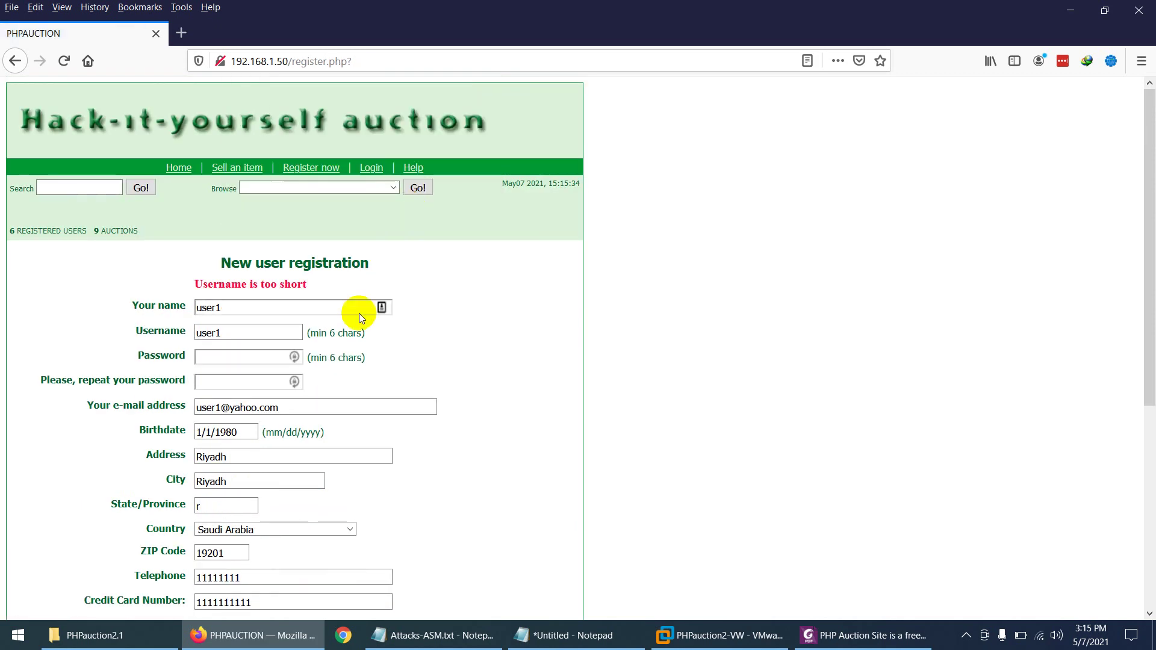
Step: Change the name to accessuser1 and copy it into the Username field
{"action": "double_click", "coordinate": [241, 308]}
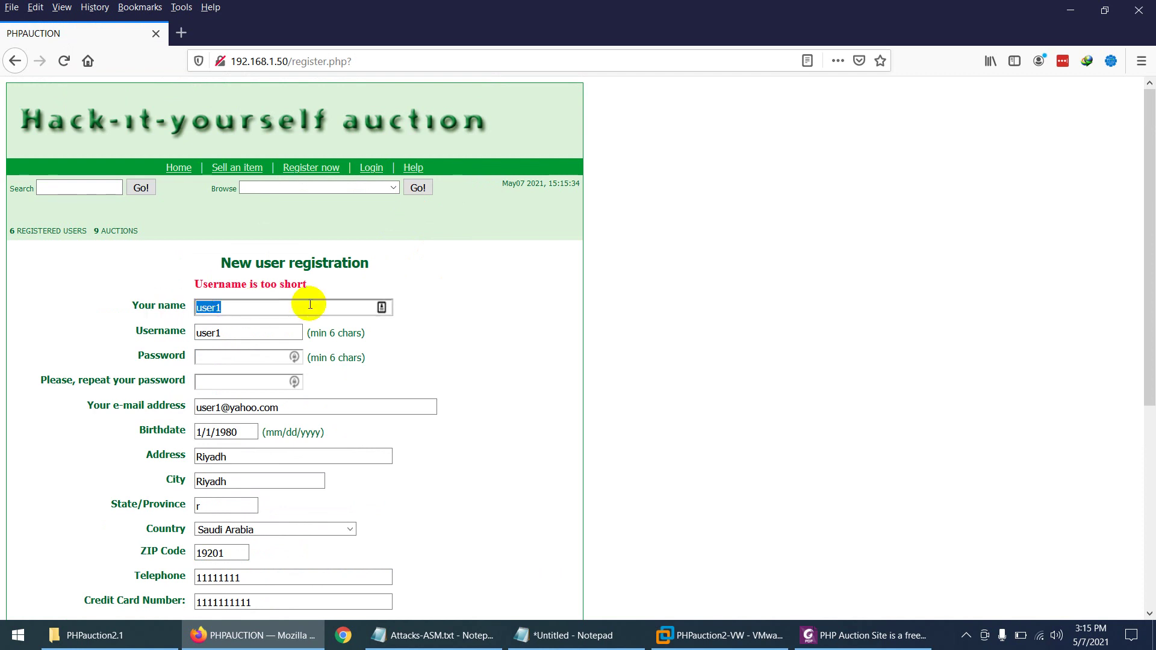
{"action": "key", "text": "Home"}
{"action": "type", "text": "access"}
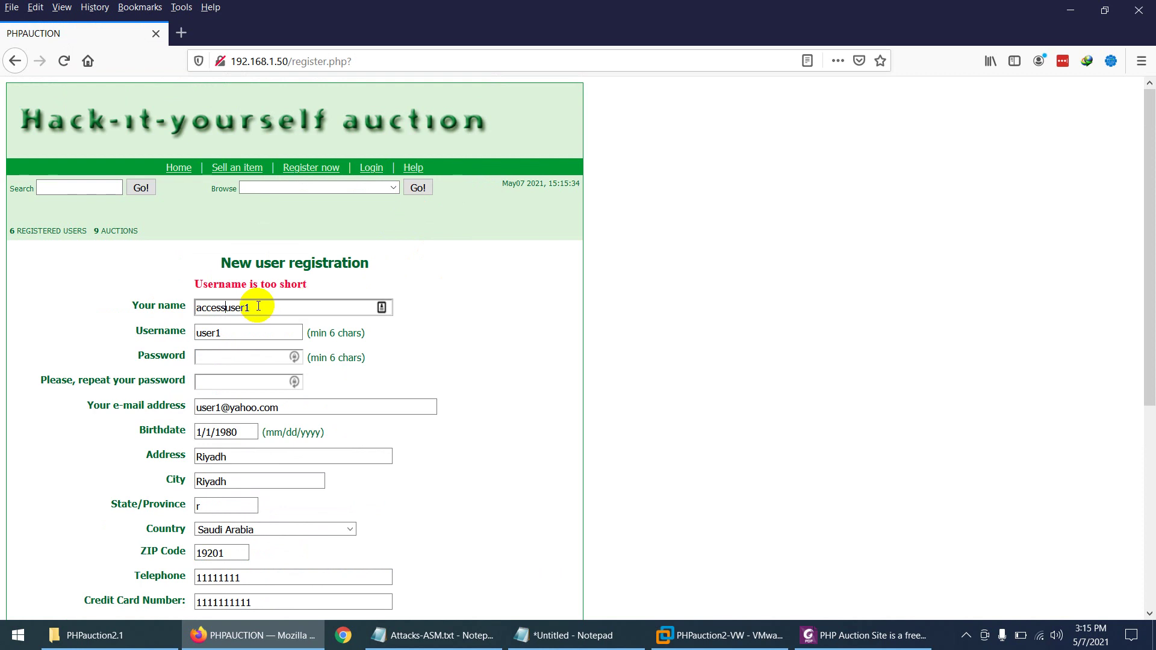
{"action": "left_click_drag", "start_coordinate": [265, 304], "coordinate": [166, 300]}
{"action": "key", "text": "ctrl+c"}
{"action": "double_click", "coordinate": [215, 333]}
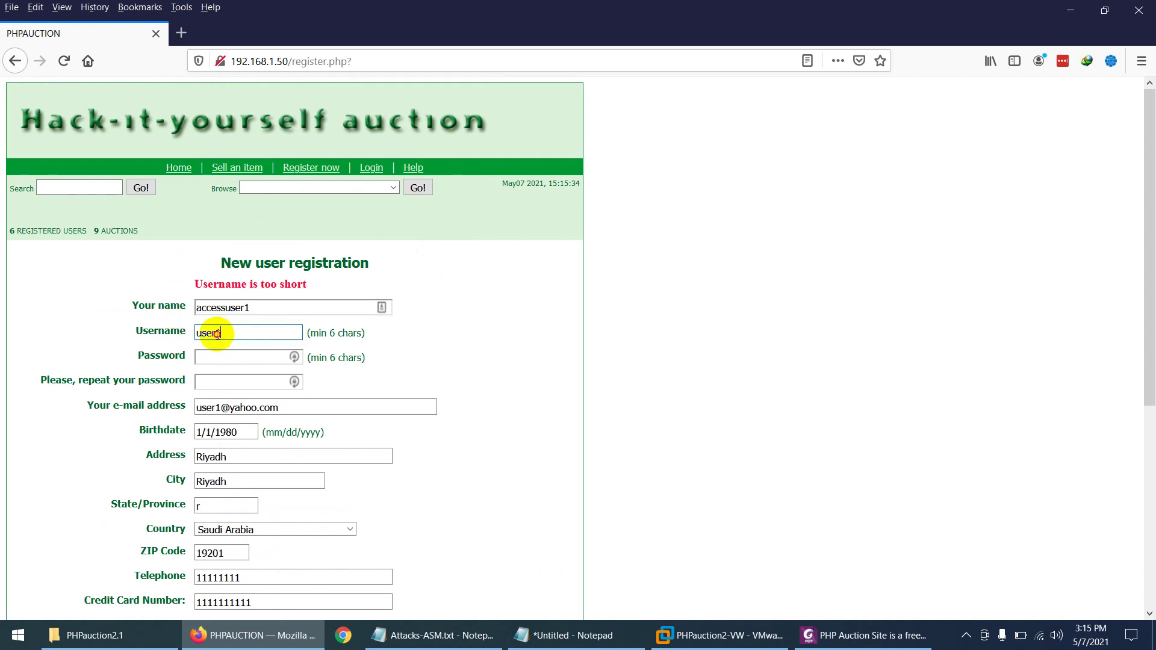
{"action": "key", "text": "ctrl+v"}
Step: Fill both password fields, submit the form and decline saving the login
{"action": "left_click", "coordinate": [195, 356]}
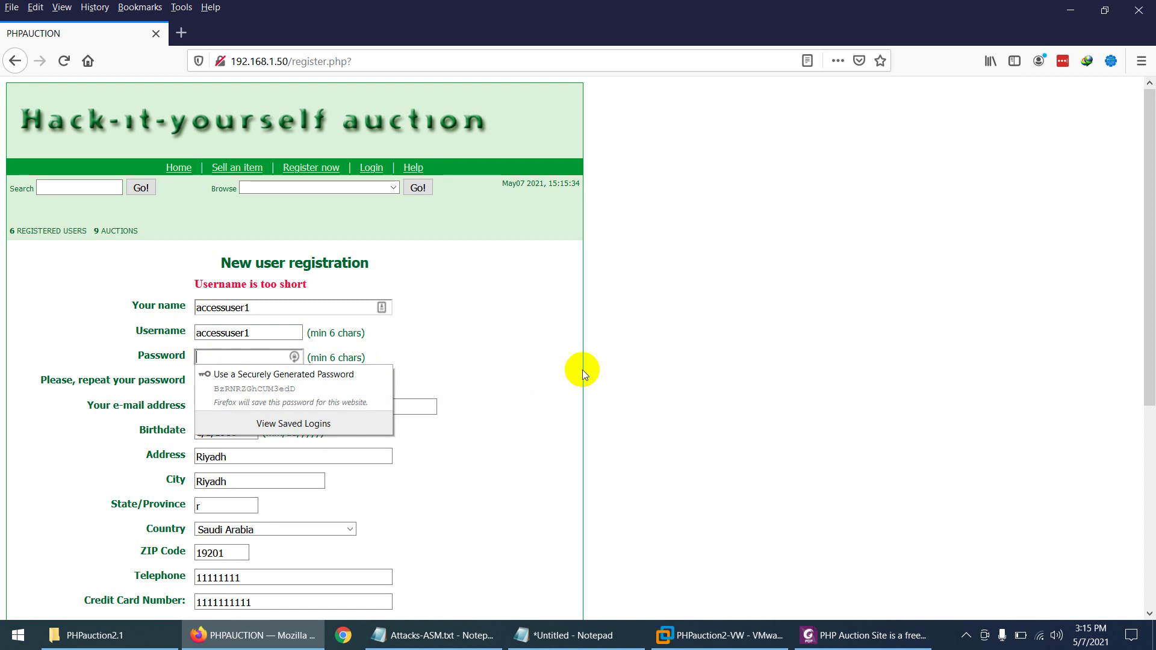
{"action": "left_click", "coordinate": [583, 369]}
{"action": "left_click", "coordinate": [229, 357]}
{"action": "type", "text": "1"}
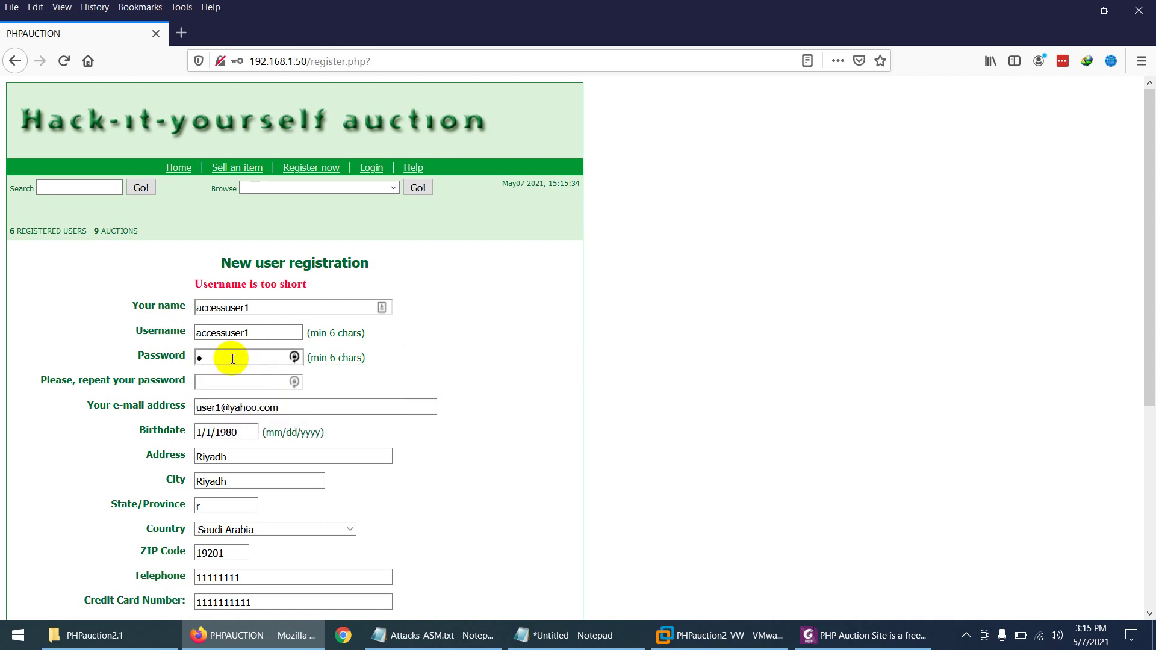
{"action": "left_click", "coordinate": [212, 383]}
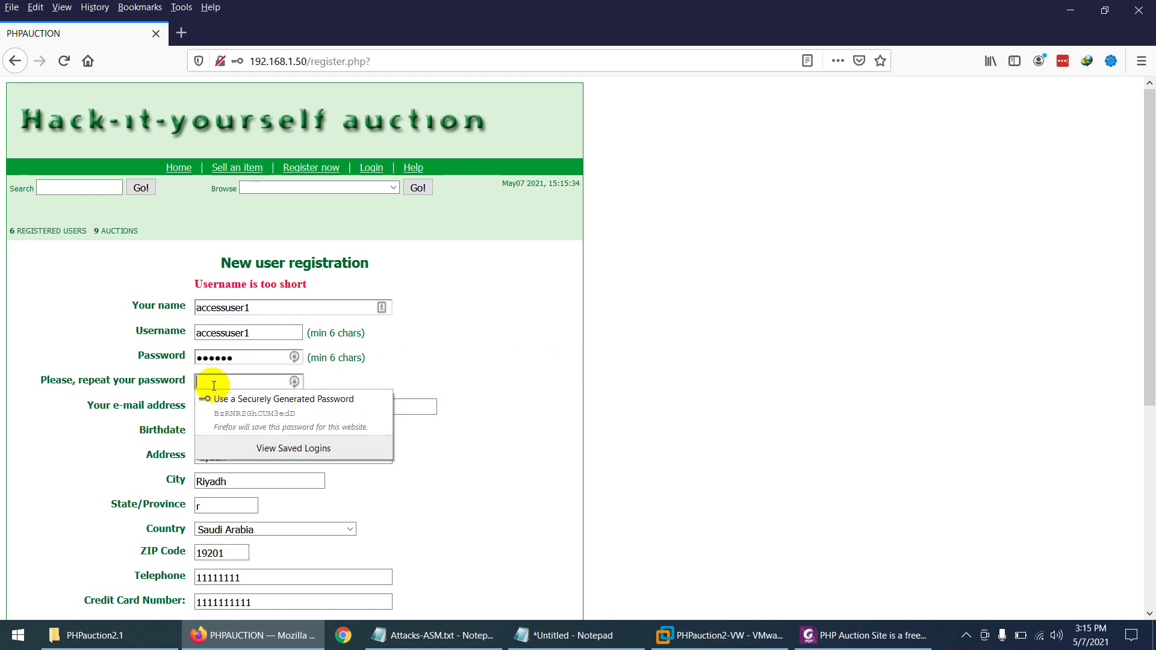
{"action": "type", "text": "111111"}
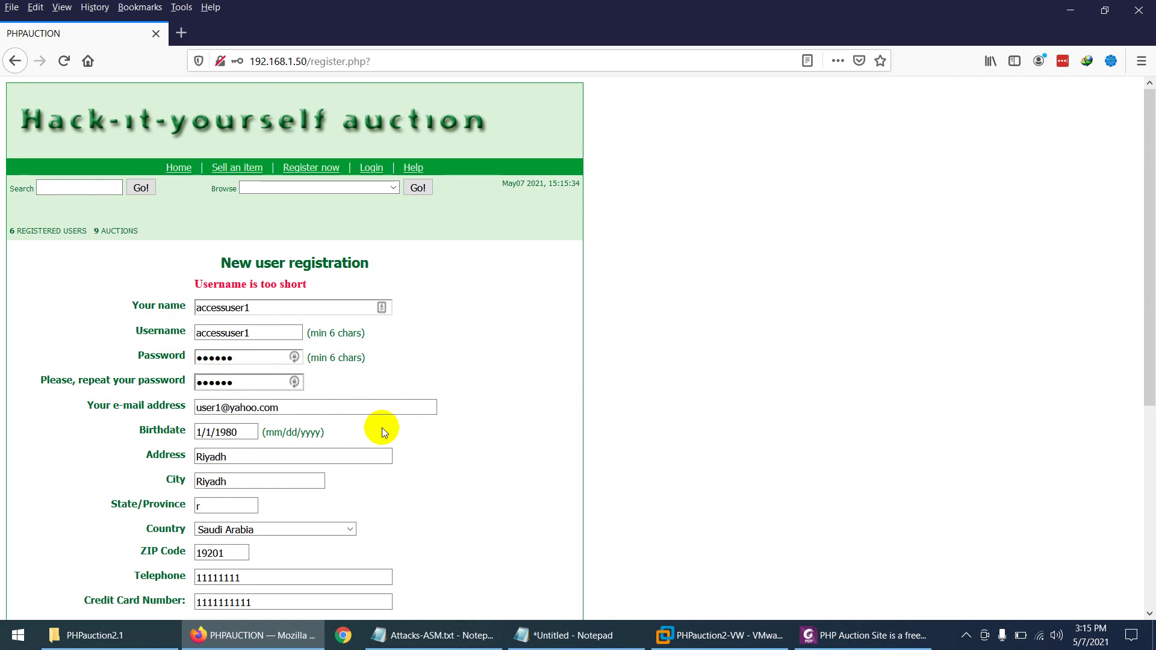
{"action": "scroll", "coordinate": [381, 431], "scroll_direction": "down", "scroll_amount": 5}
{"action": "left_click", "coordinate": [232, 365]}
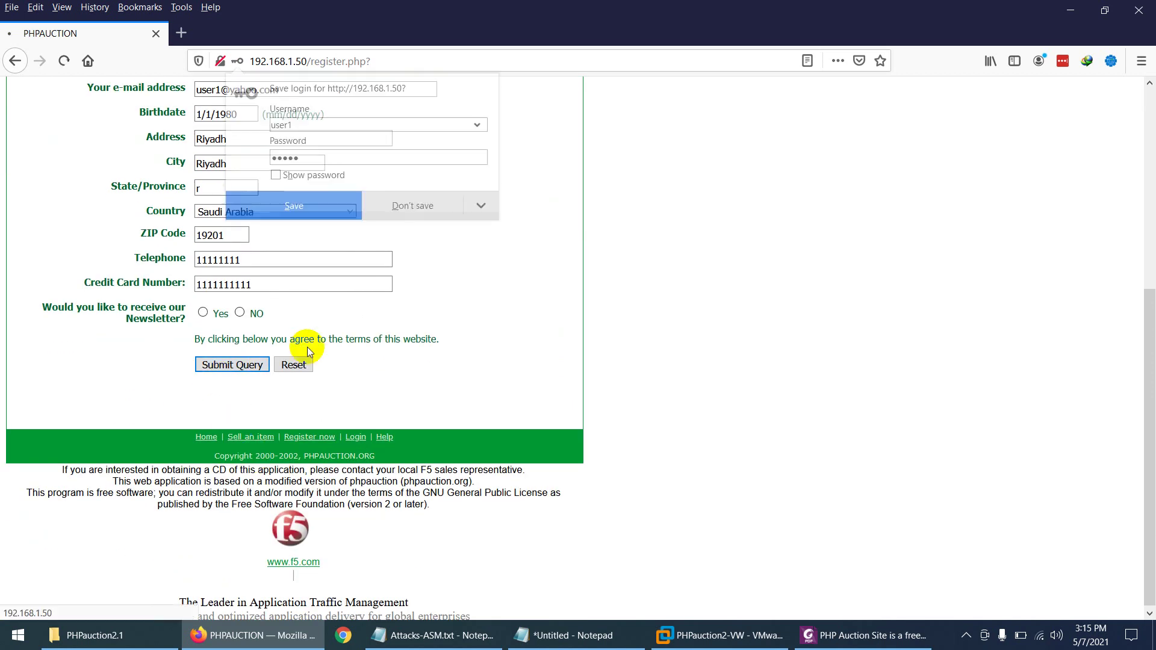
{"action": "left_click", "coordinate": [413, 208]}
Step: Correct the birthdate to 01/01/1980 and resubmit the registration
{"action": "scroll", "coordinate": [288, 433], "scroll_direction": "down", "scroll_amount": 3}
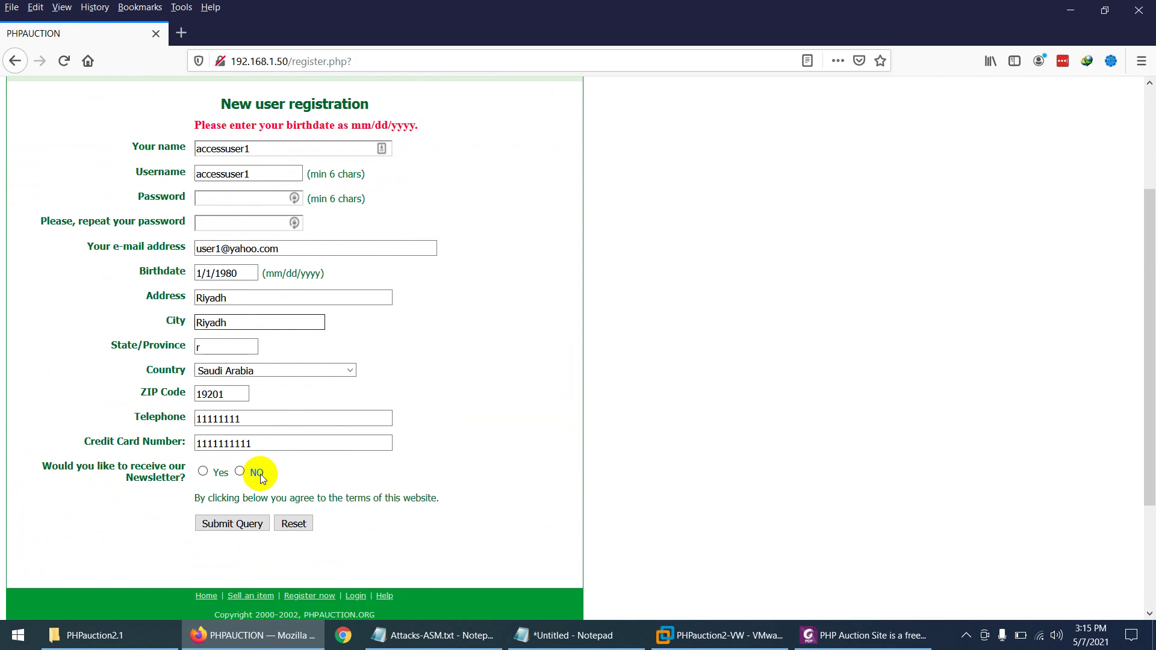
{"action": "left_click", "coordinate": [247, 274]}
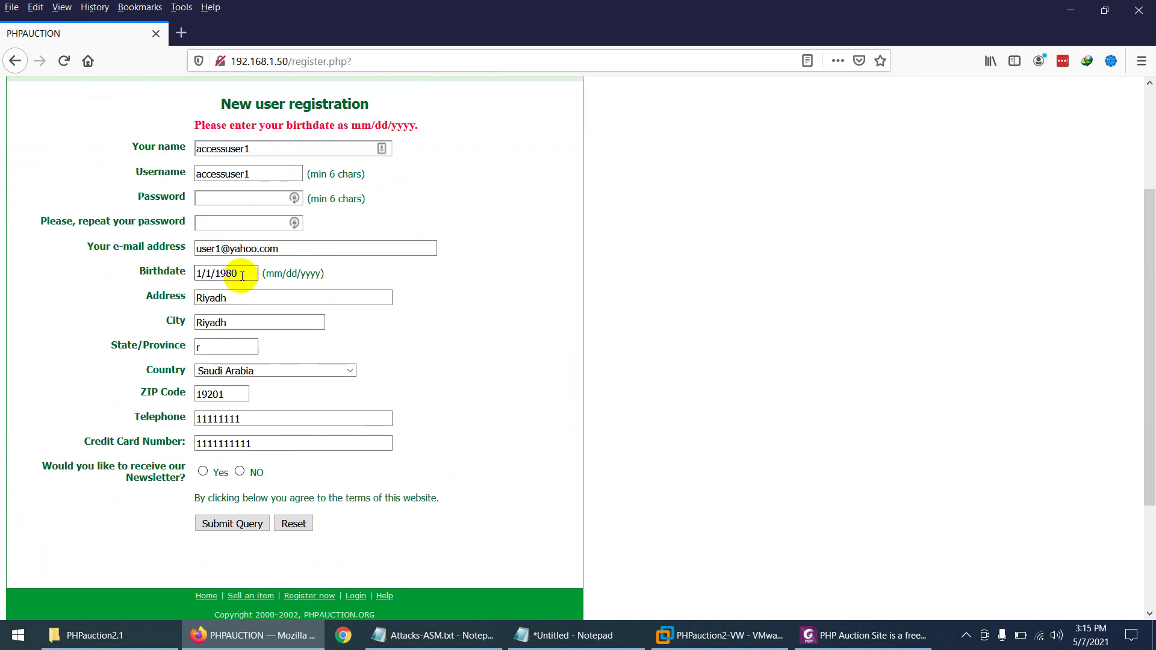
{"action": "left_click", "coordinate": [200, 273]}
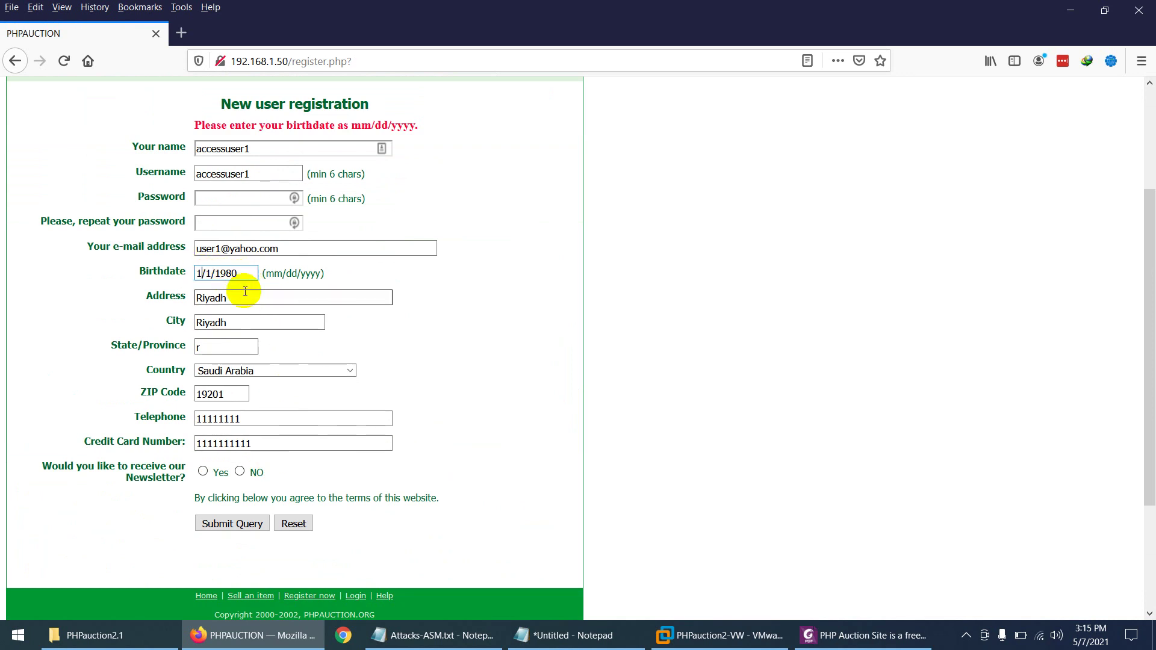
{"action": "type", "text": "0"}
{"action": "key", "text": "Right"}
{"action": "type", "text": "0"}
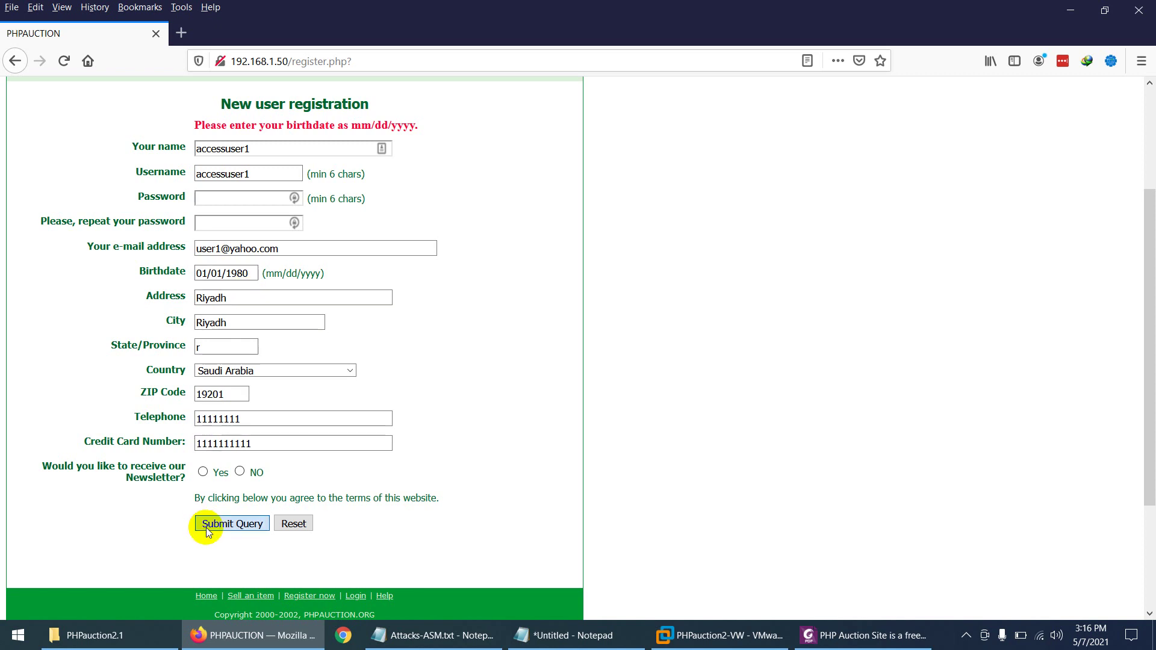
{"action": "left_click", "coordinate": [205, 523]}
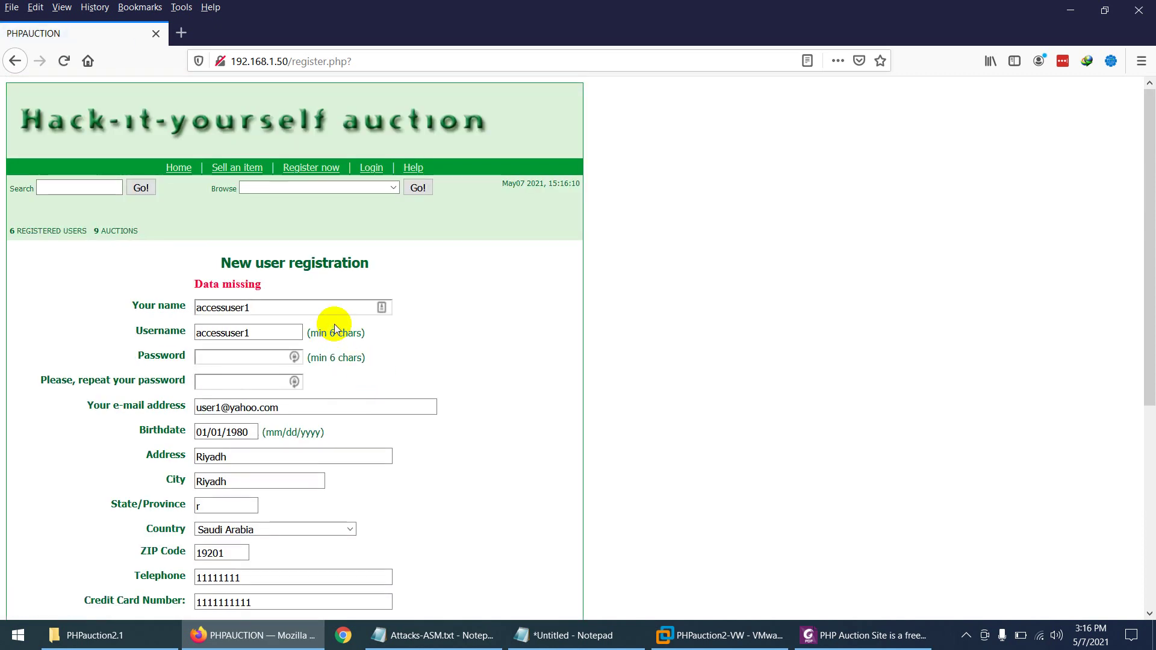
Step: Re-enter the cleared password and its confirmation, then submit the registration again
{"action": "scroll", "coordinate": [253, 291], "scroll_direction": "down", "scroll_amount": 5}
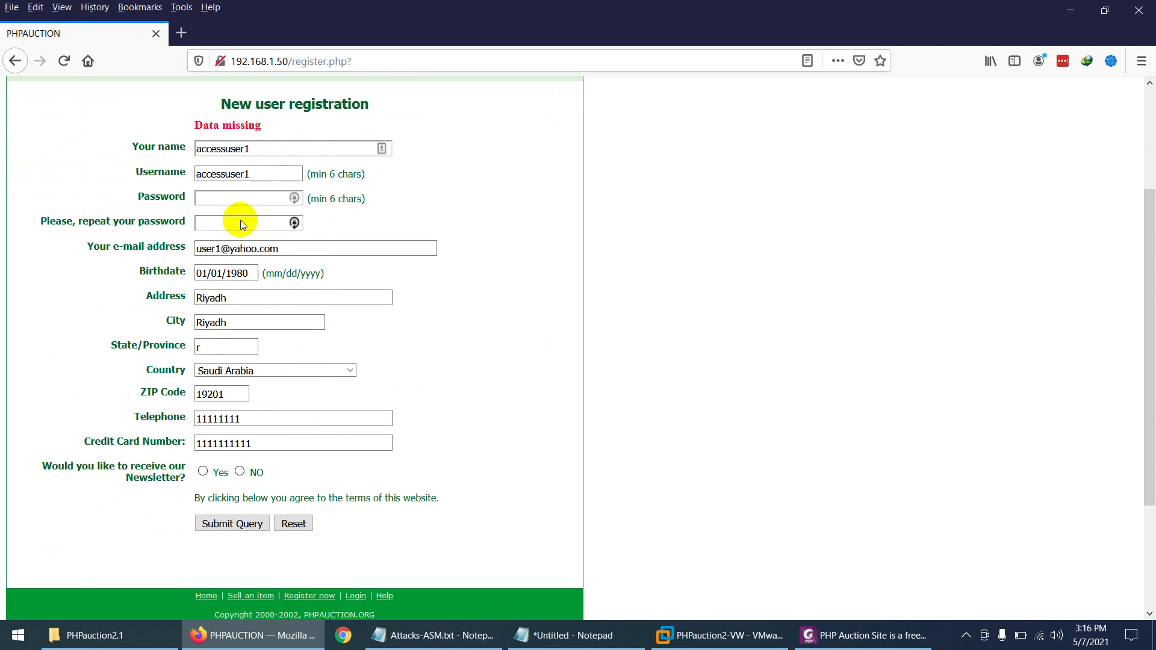
{"action": "left_click", "coordinate": [233, 200]}
{"action": "type", "text": "12"}
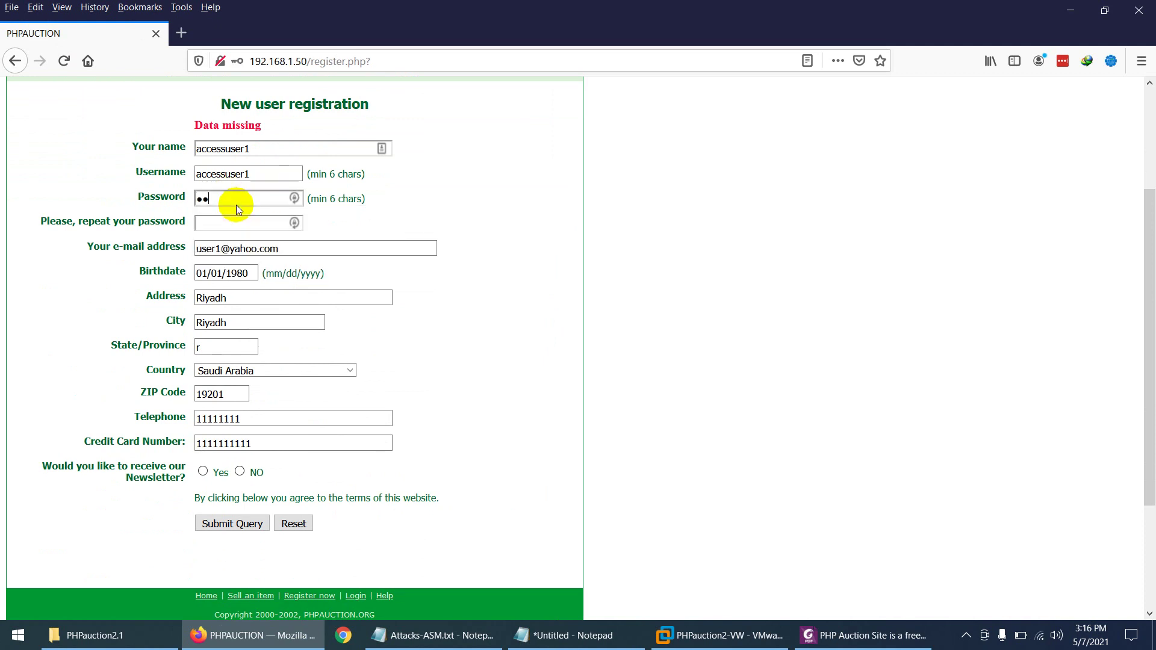
{"action": "type", "text": "3456"}
{"action": "left_click", "coordinate": [220, 221]}
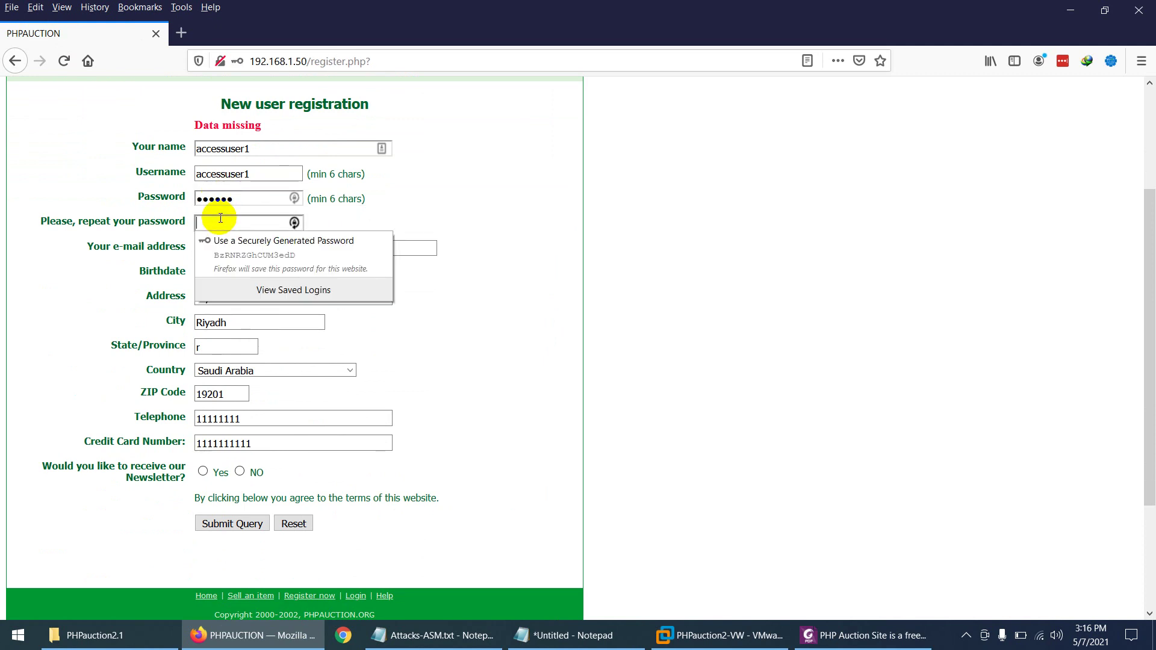
{"action": "type", "text": "1"}
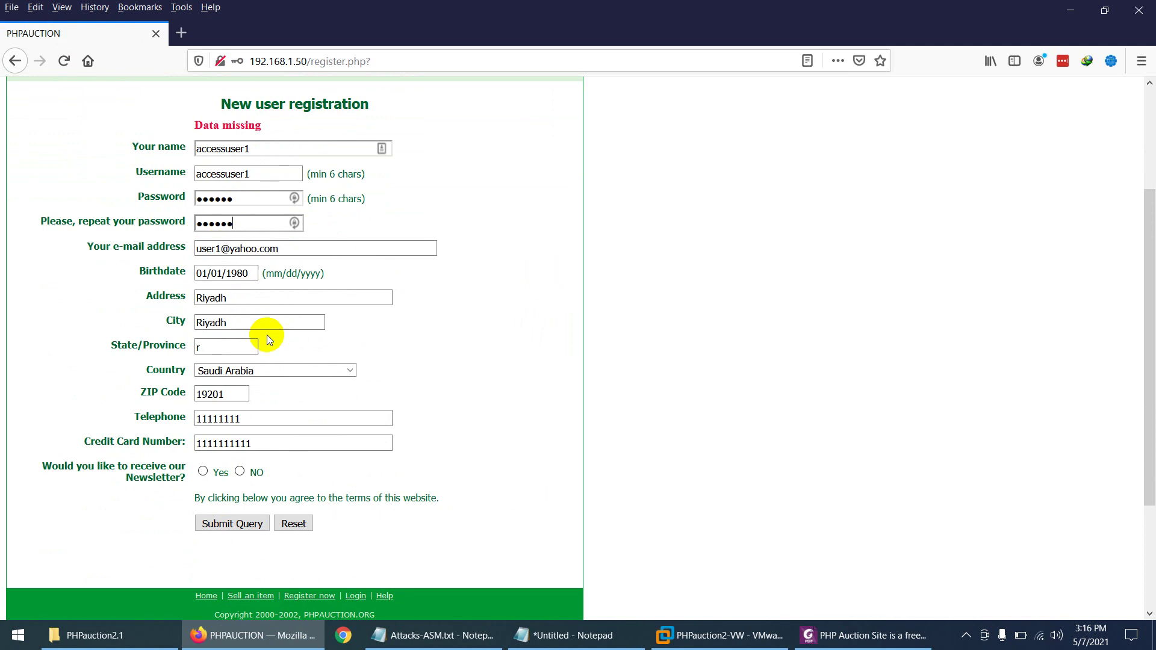
{"action": "left_click", "coordinate": [237, 519]}
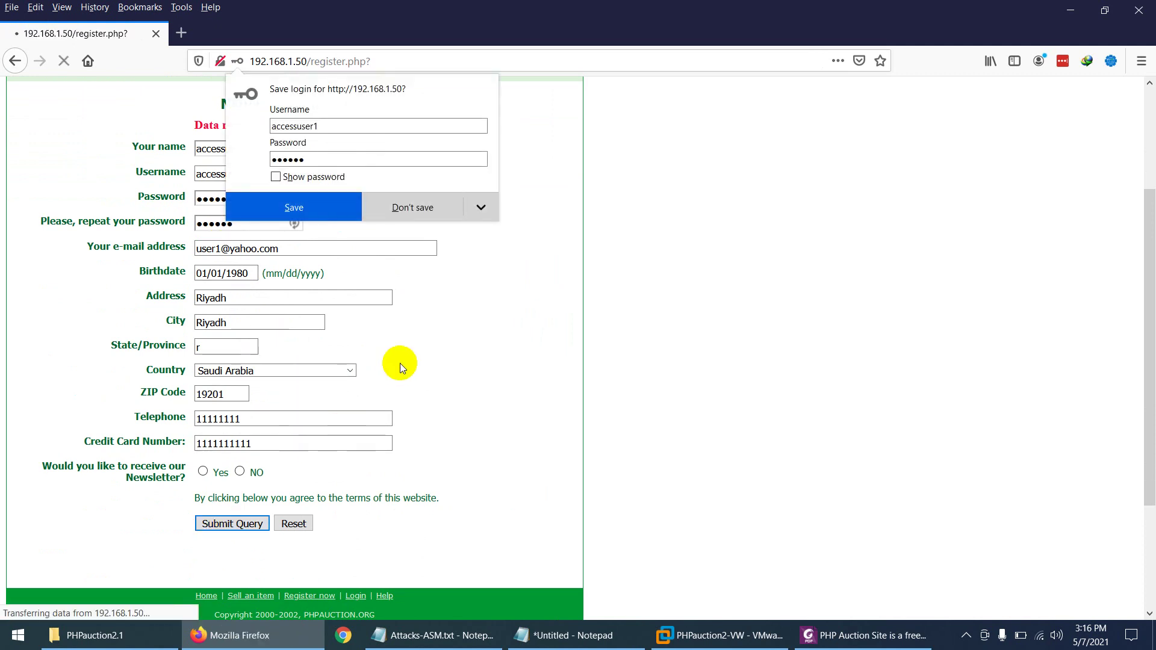
Step: Dismiss the Firefox and password manager save-login prompts
{"action": "left_click", "coordinate": [406, 205]}
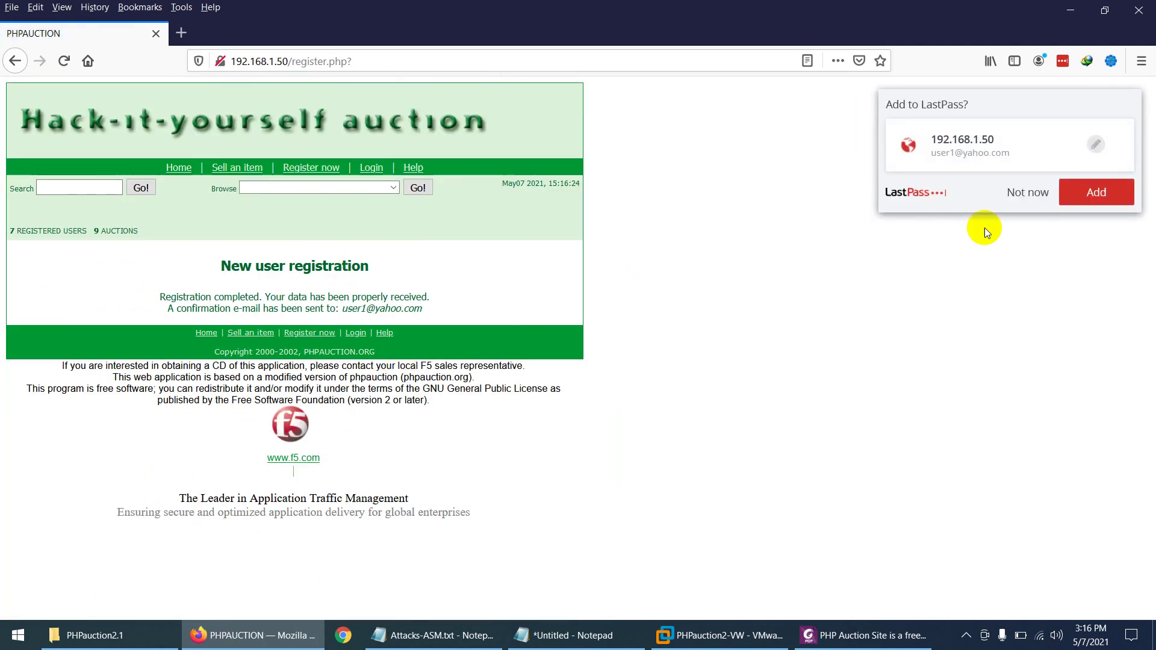
{"action": "left_click", "coordinate": [1027, 192]}
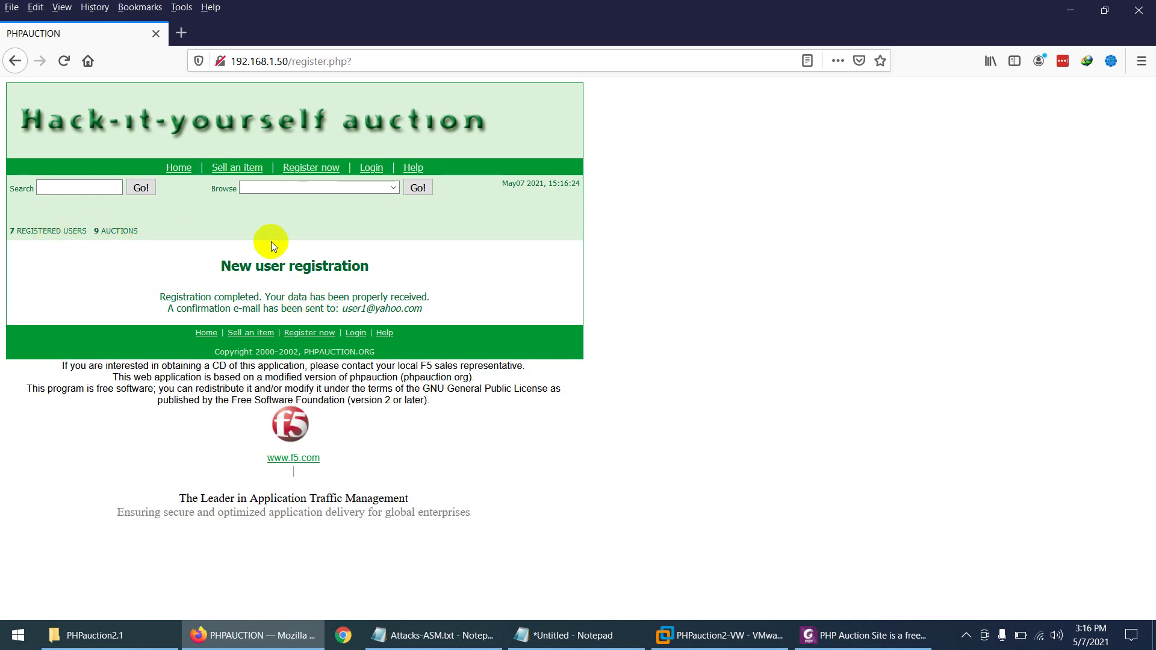
{"action": "left_click", "coordinate": [311, 168]}
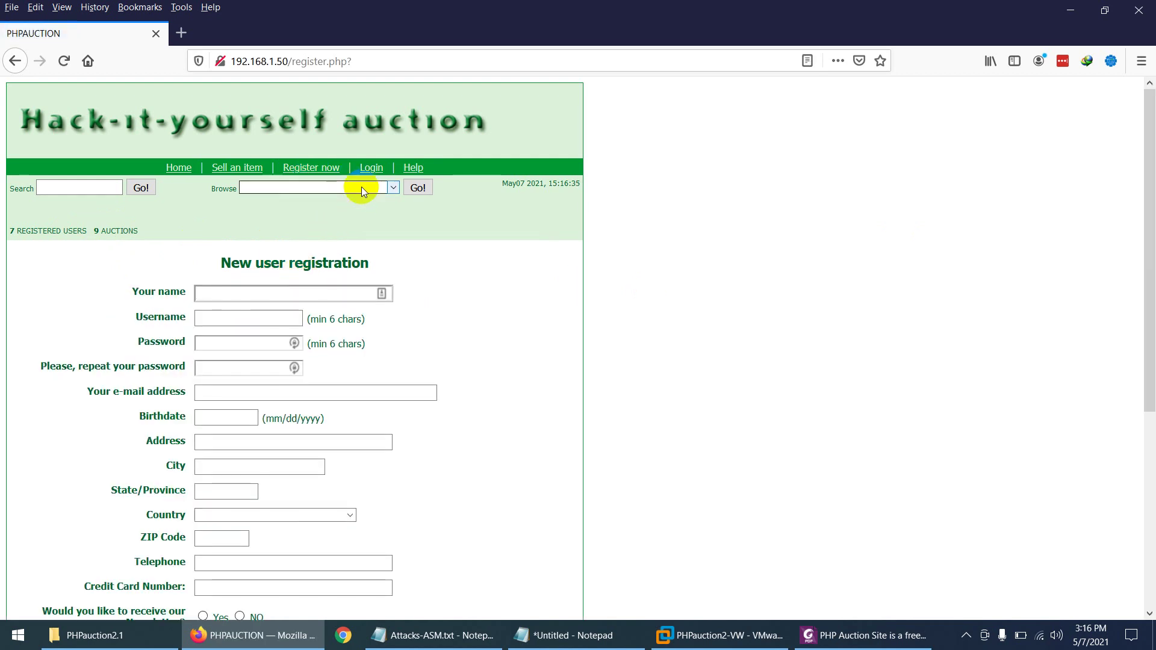
Step: Open the user login page and paste accessuser1 as the login name
{"action": "left_click", "coordinate": [370, 168]}
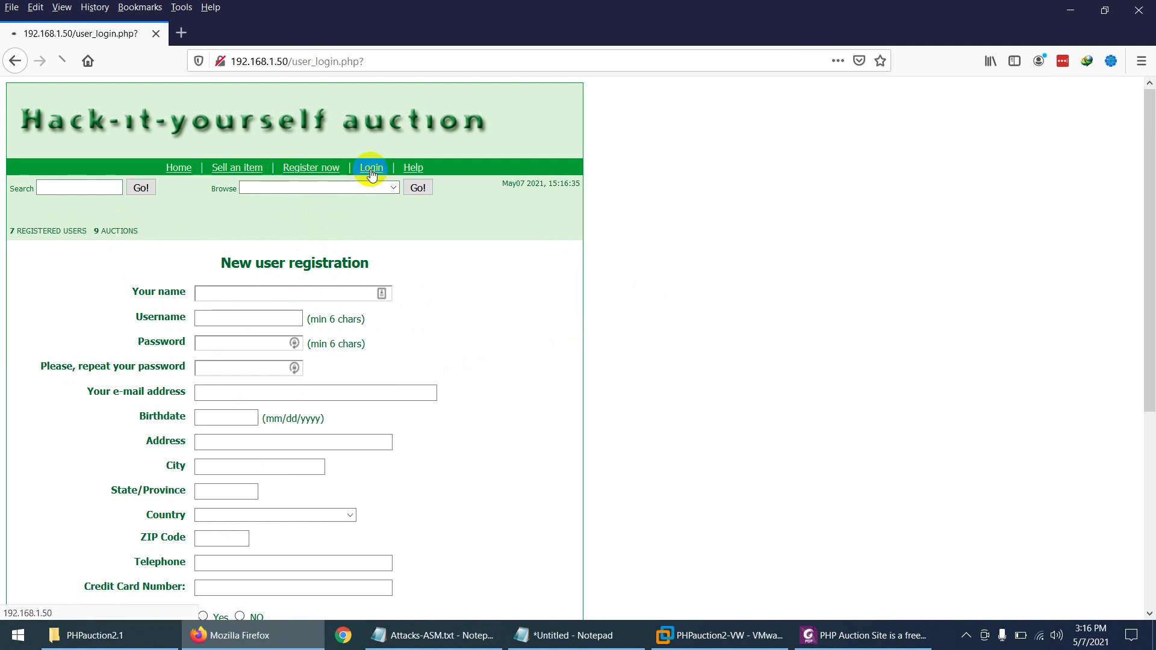
{"action": "left_click", "coordinate": [286, 296]}
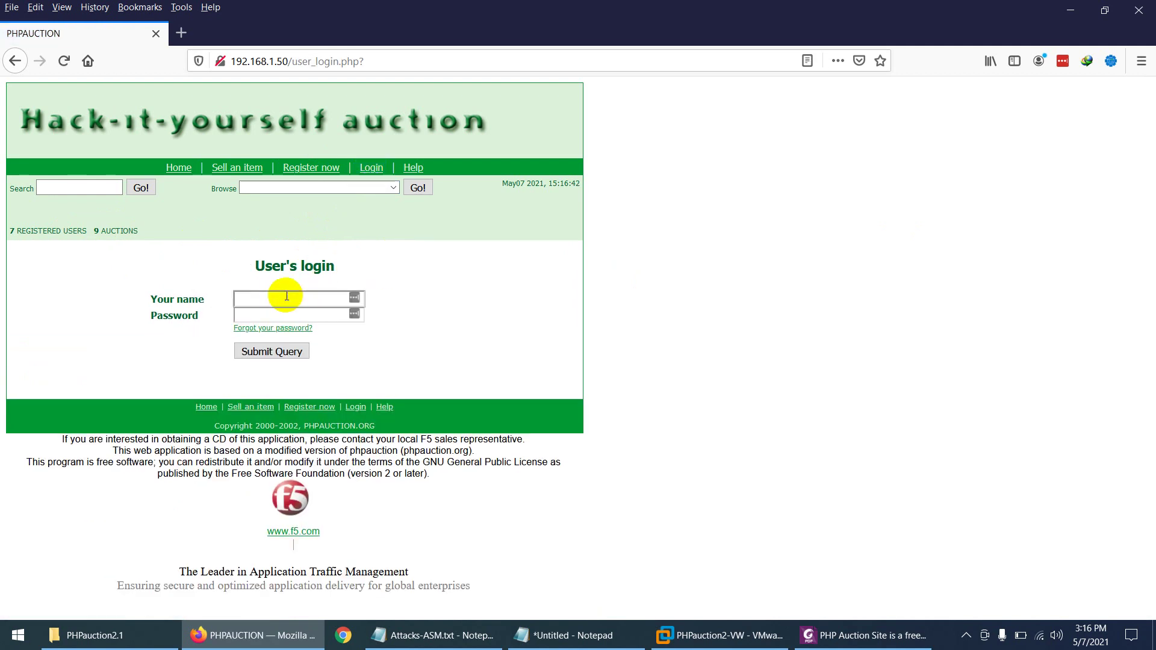
{"action": "key", "text": "ctrl+v"}
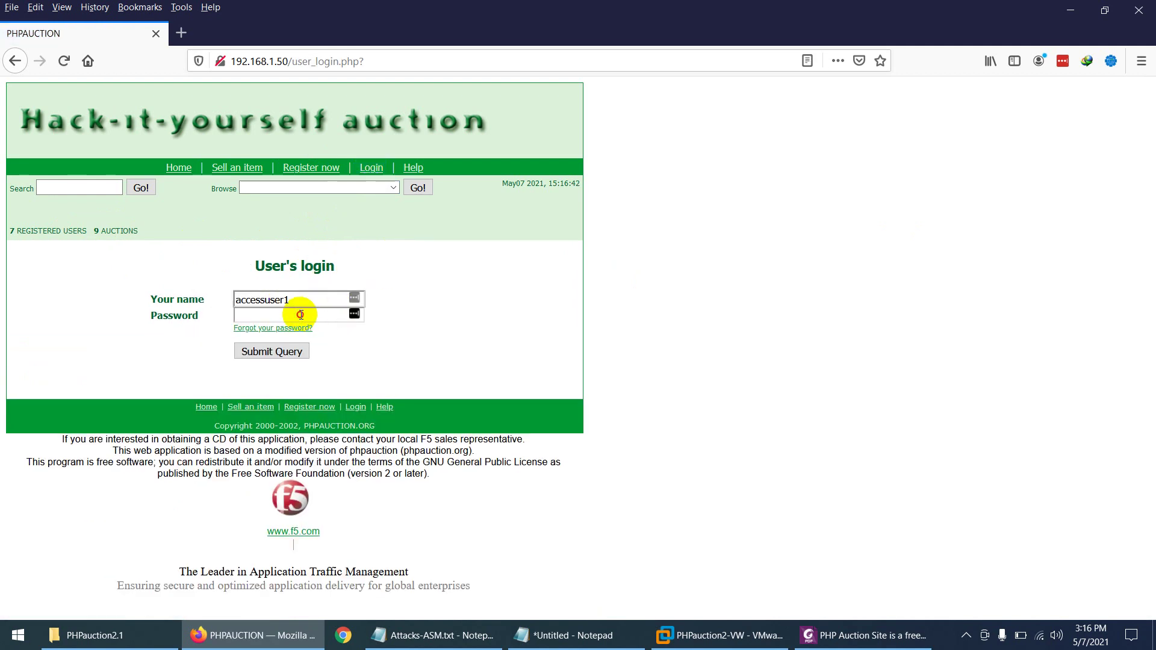
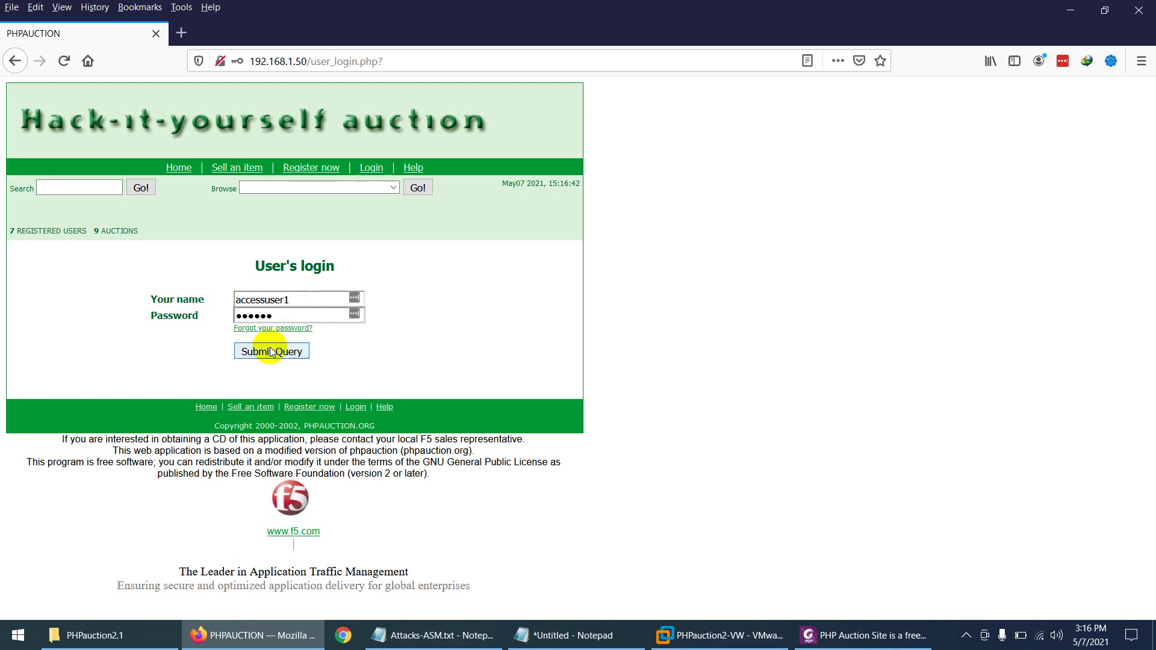
Step: Log in as accessuser1 and decline both the Firefox and password manager save-login prompts
{"action": "left_click", "coordinate": [274, 351]}
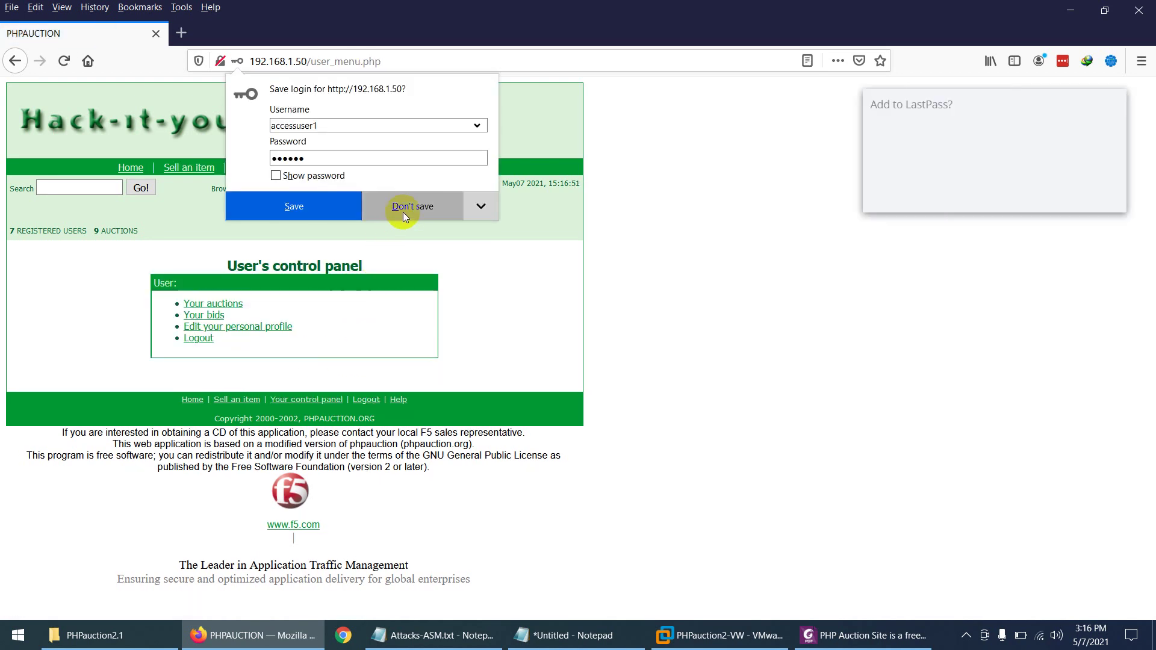
{"action": "left_click", "coordinate": [407, 205]}
{"action": "left_click", "coordinate": [1008, 189]}
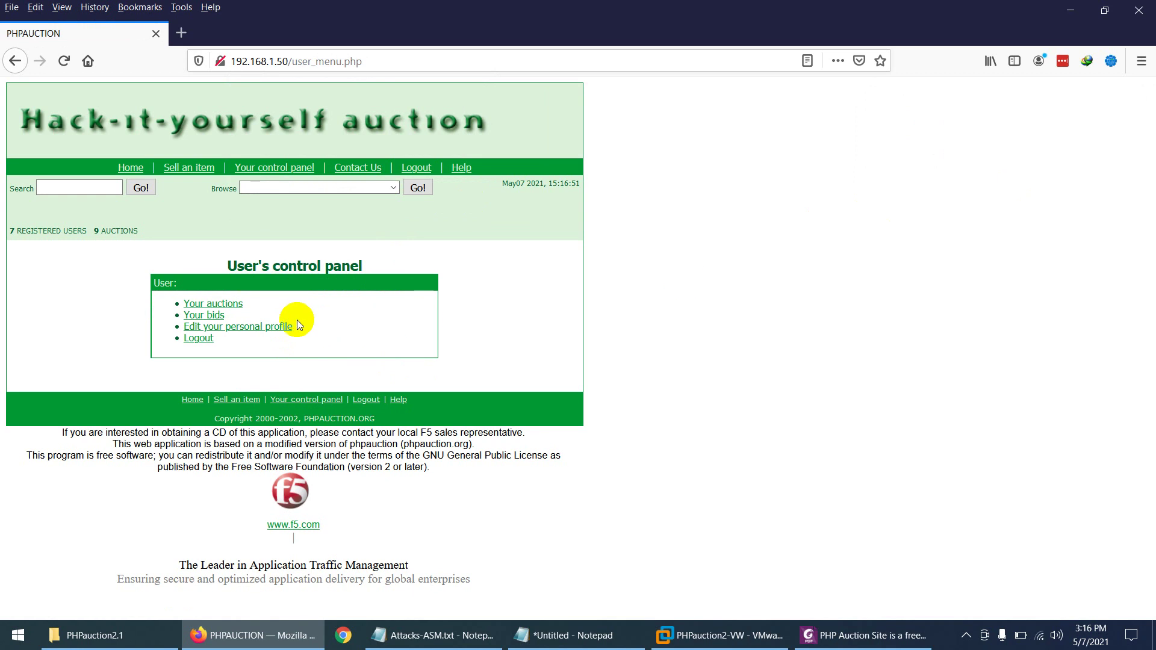
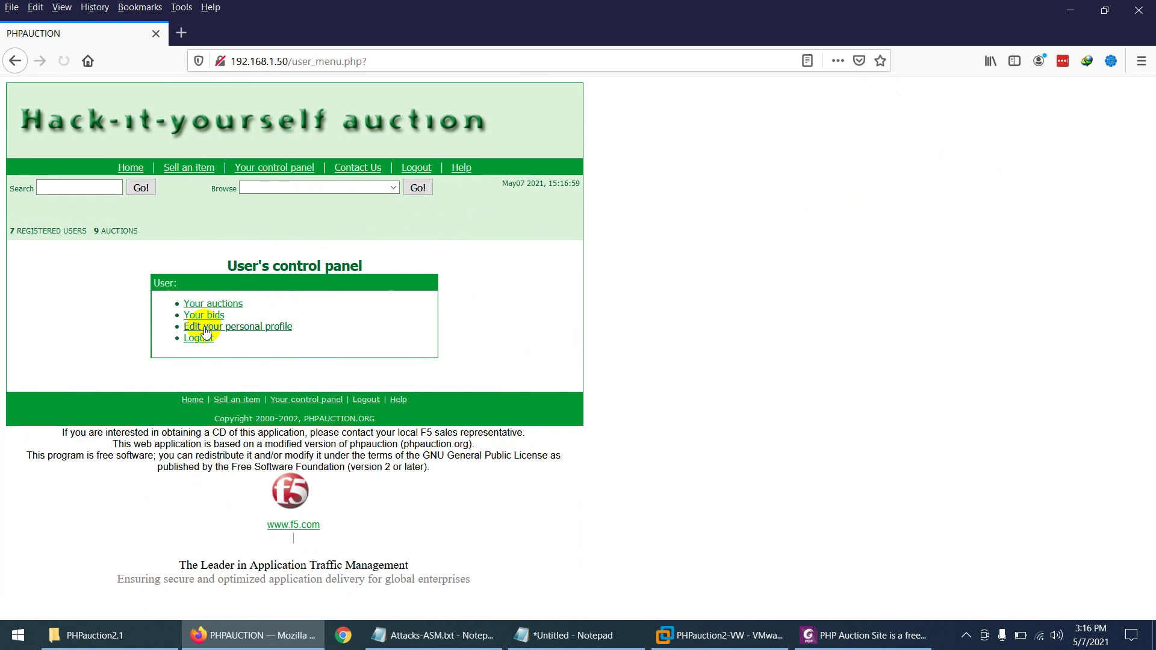
Step: From the home page, open 'Your control panel' to see the account's credit card, e-mail, phone and address
{"action": "left_click", "coordinate": [145, 168]}
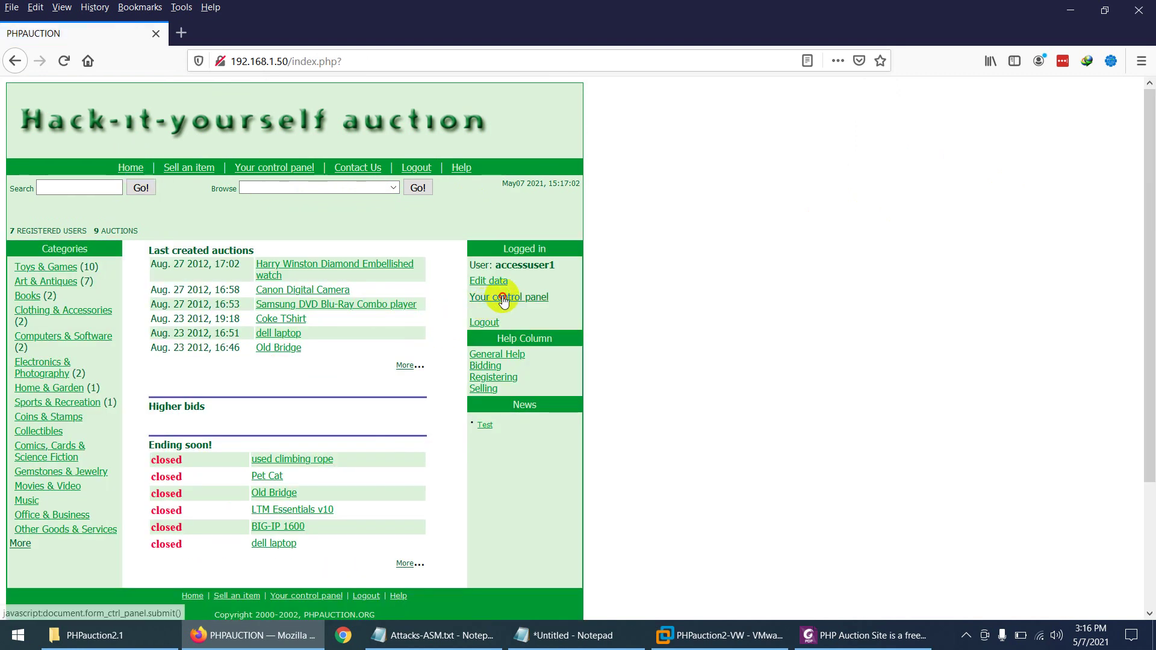
{"action": "left_click", "coordinate": [499, 297]}
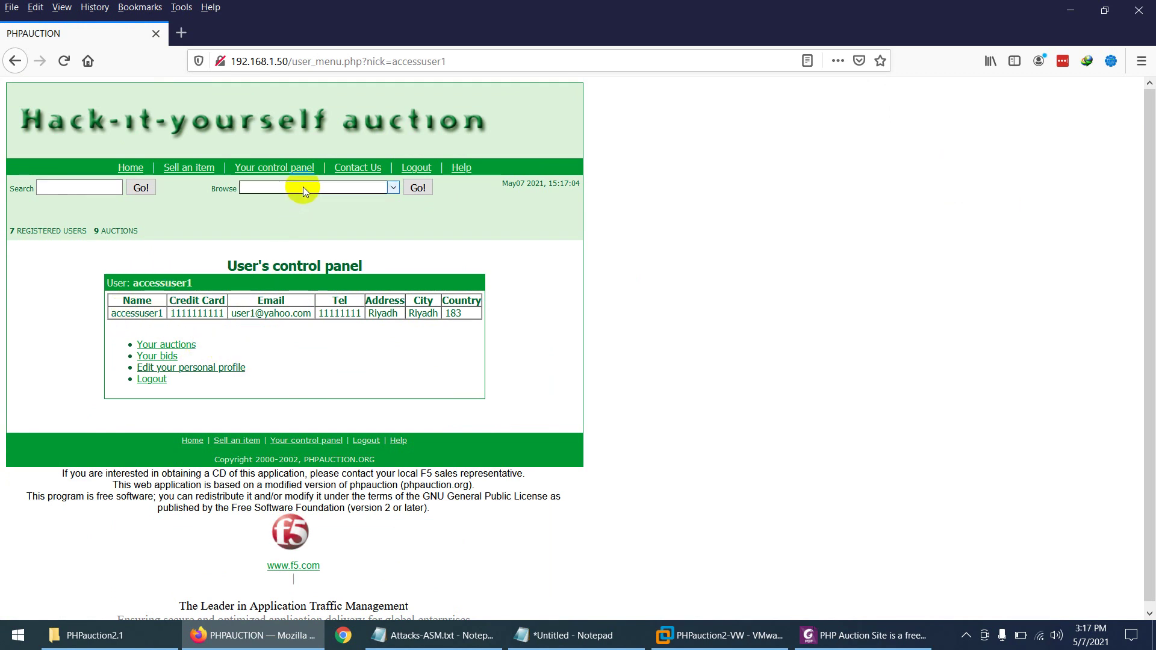
Step: Log out, view the new-user registration form, then return to the auction home page
{"action": "left_click", "coordinate": [415, 169]}
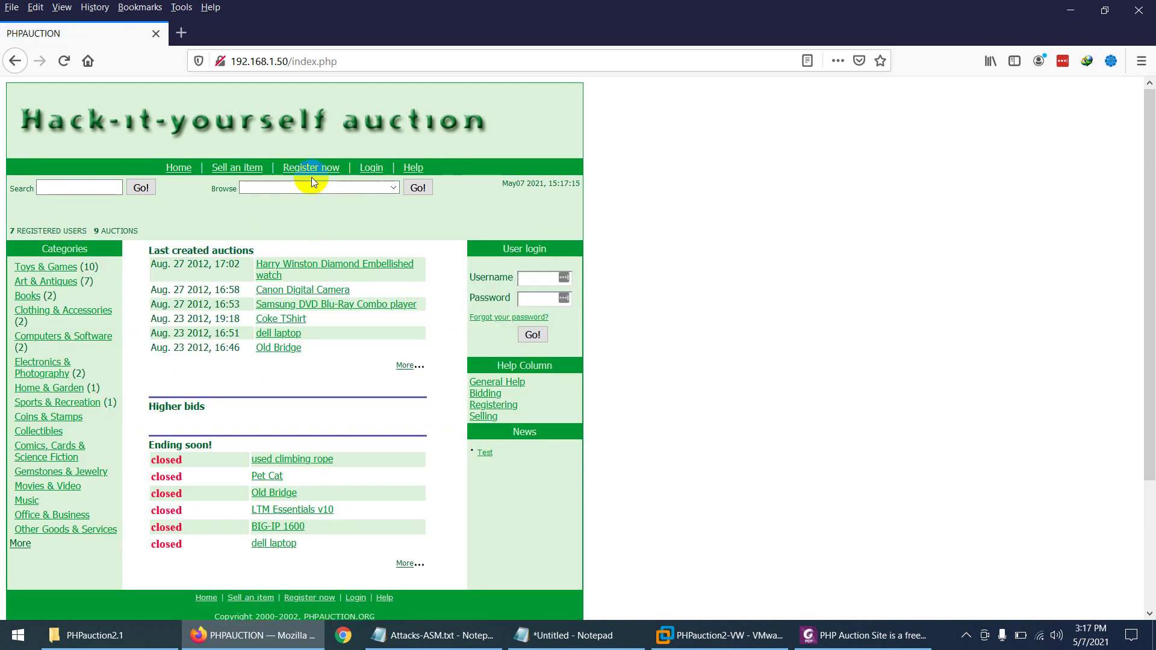
{"action": "left_click", "coordinate": [312, 171]}
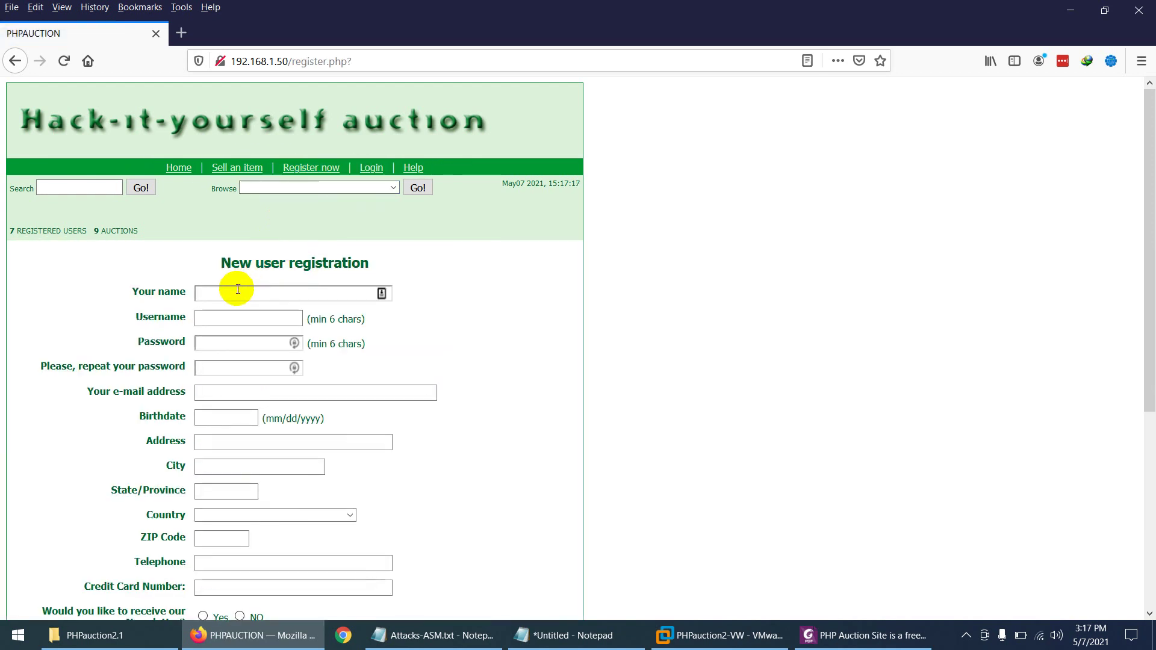
{"action": "left_click", "coordinate": [177, 167]}
Step: Log back in as accessuser1 with its password, decline saving the login, and reopen the control panel
{"action": "left_click", "coordinate": [528, 281]}
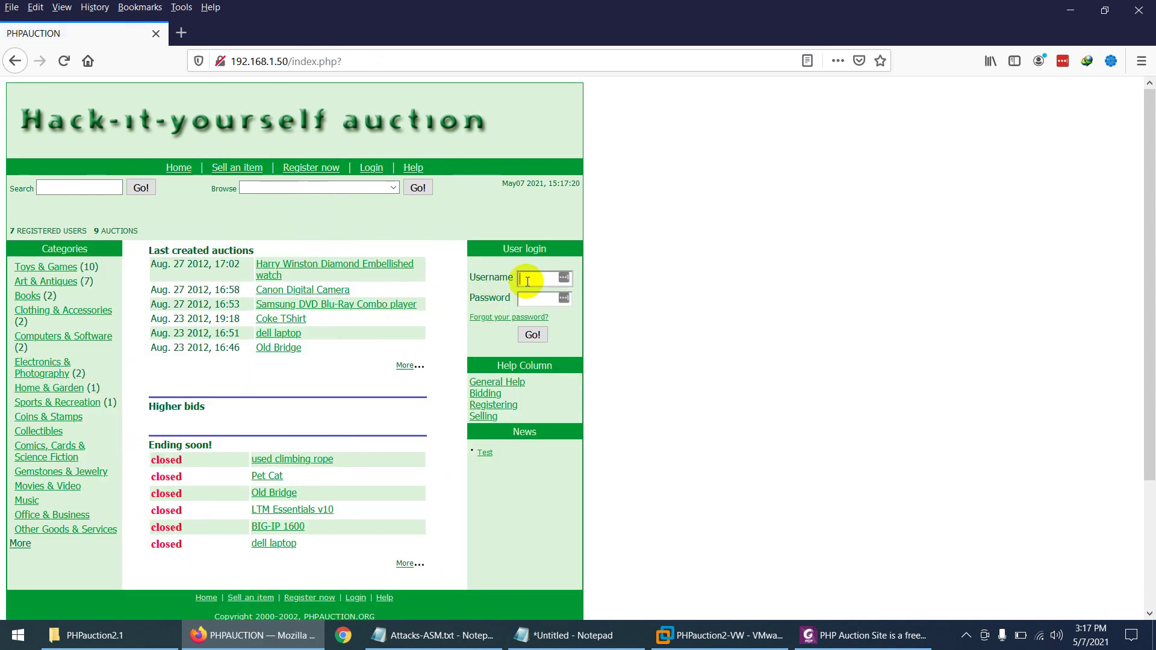
{"action": "type", "text": "accessuser1"}
{"action": "left_click", "coordinate": [530, 298]}
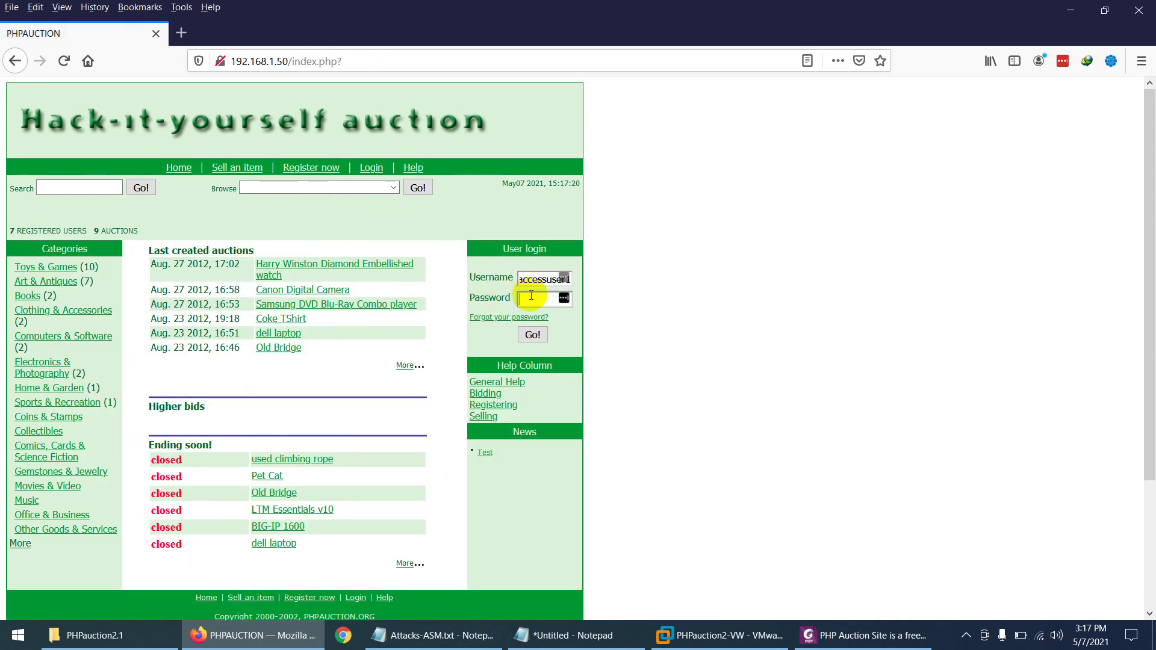
{"action": "type", "text": "pass12"}
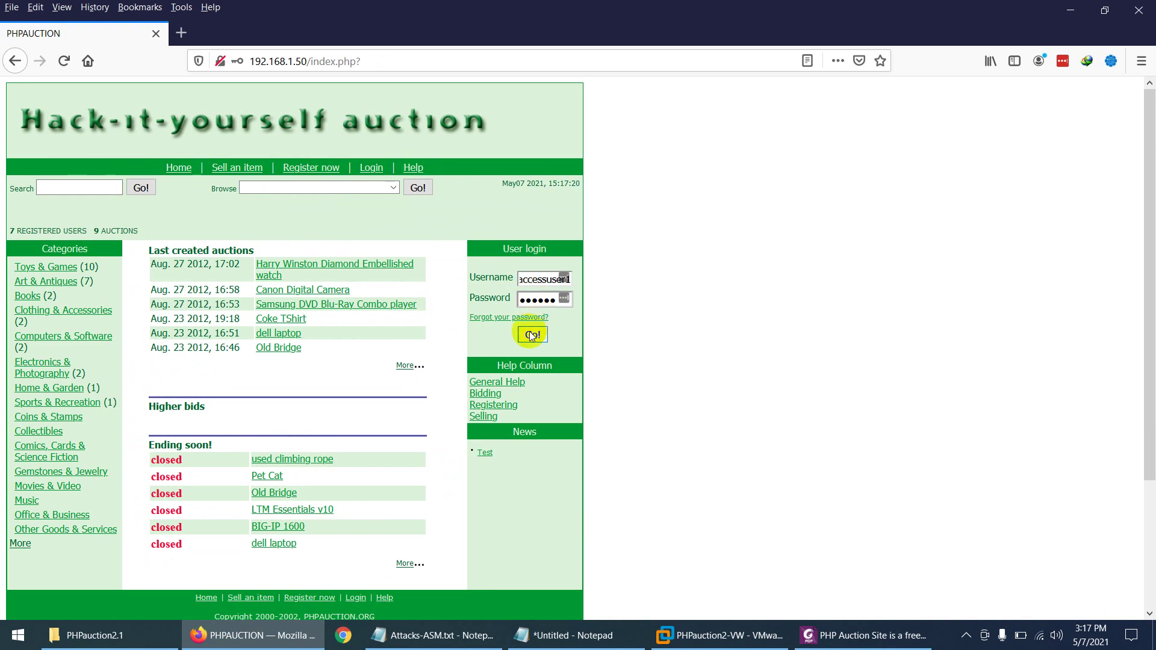
{"action": "left_click", "coordinate": [532, 335]}
{"action": "left_click", "coordinate": [413, 212]}
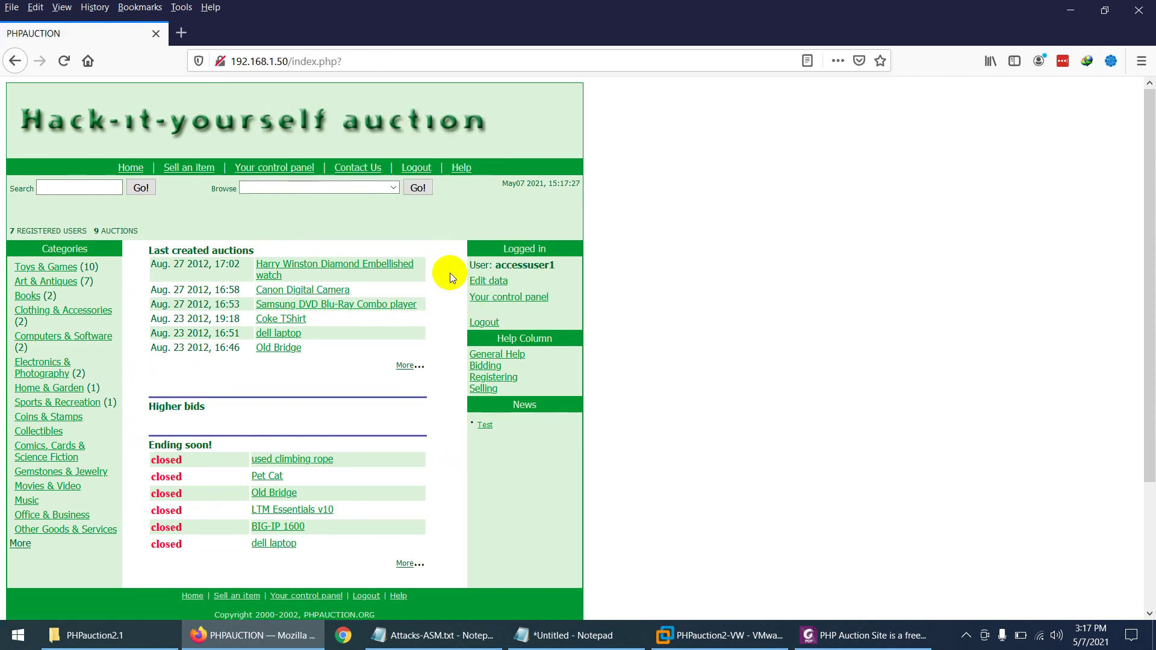
{"action": "left_click", "coordinate": [517, 296]}
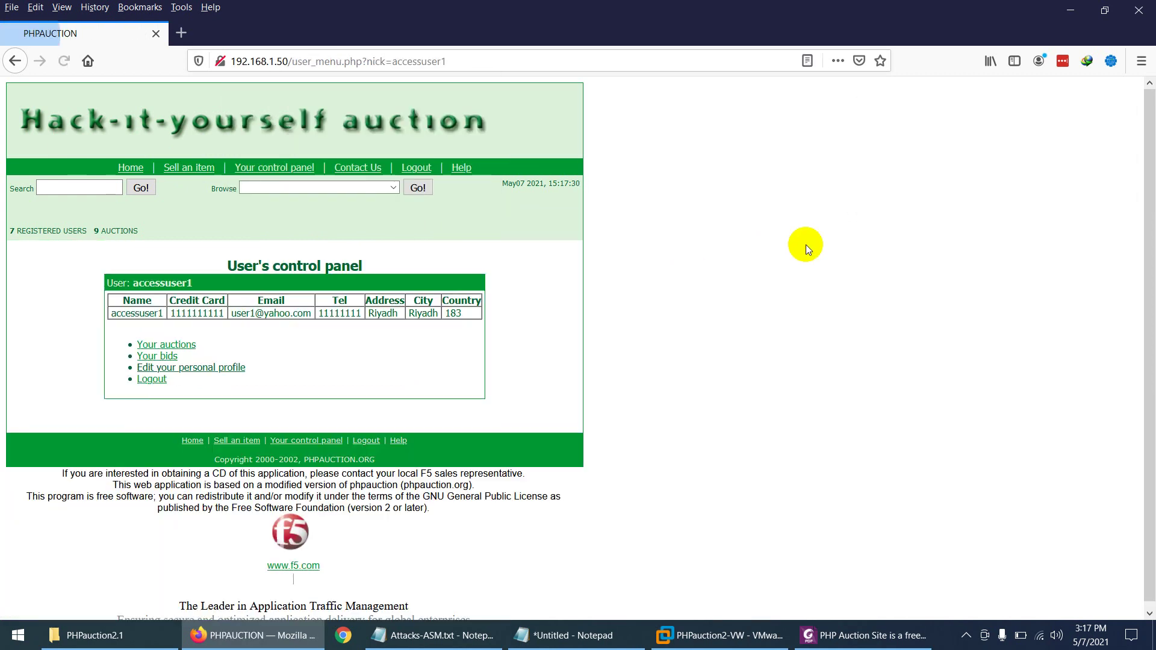
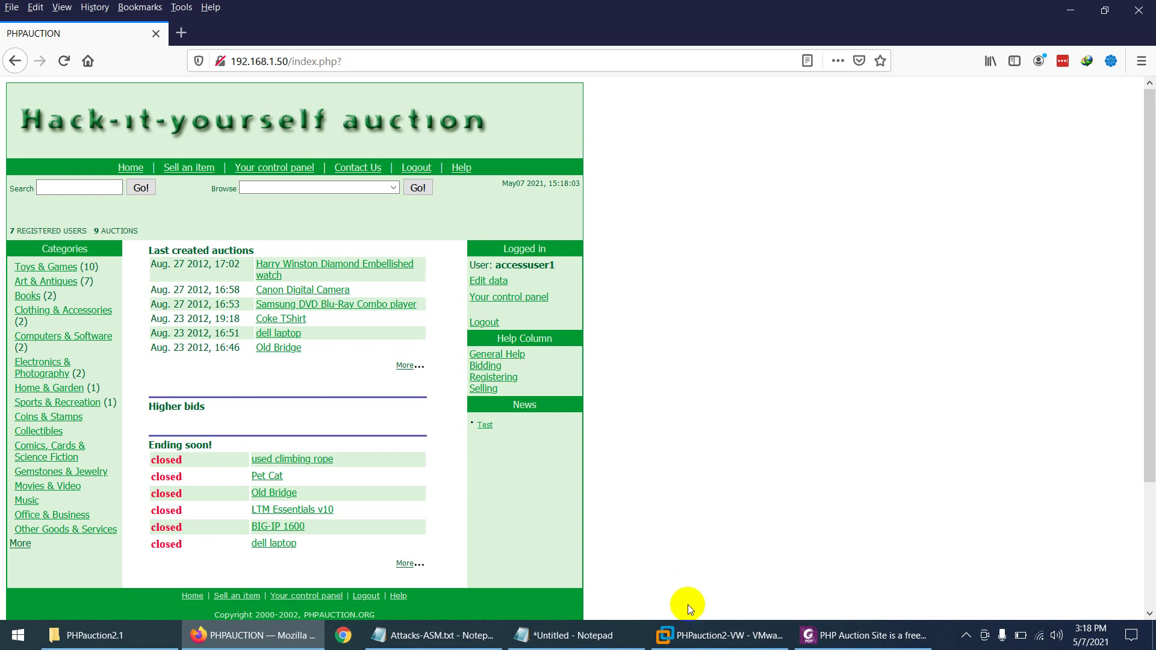
{"action": "left_click", "coordinate": [702, 636]}
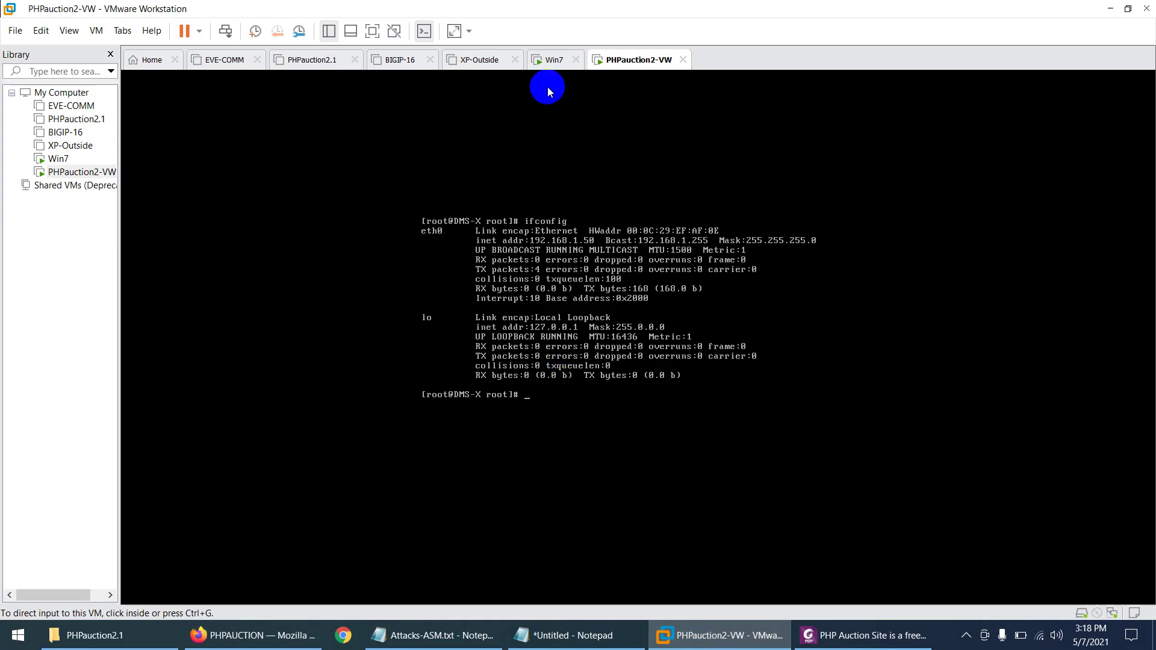
{"action": "left_click", "coordinate": [550, 61]}
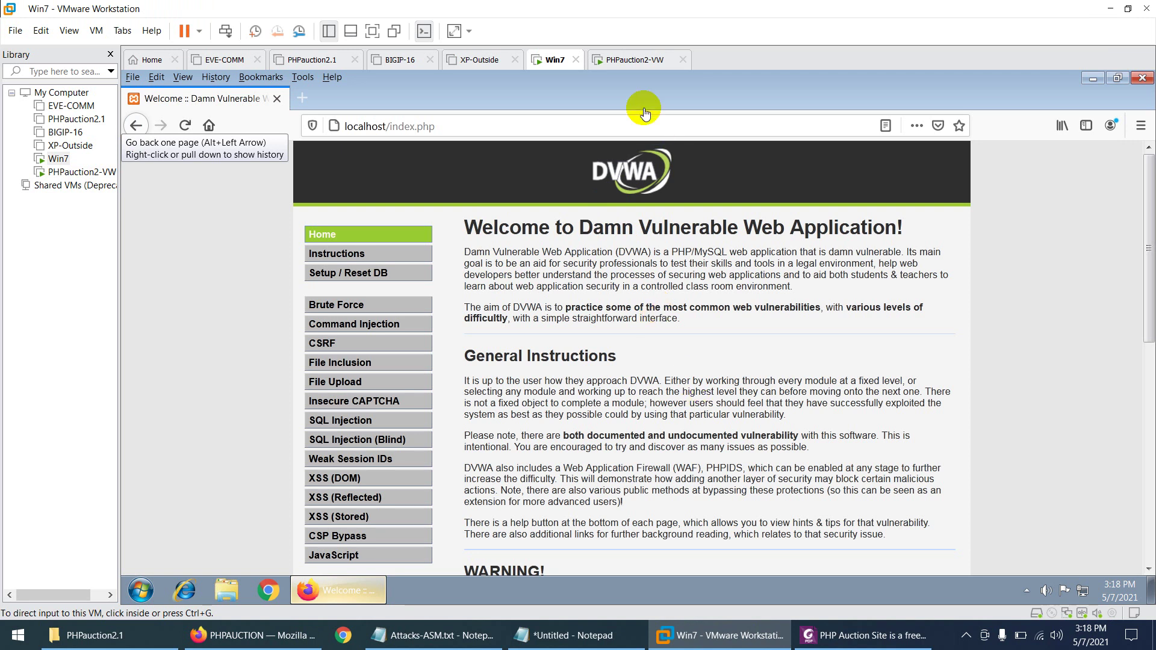
{"action": "left_click", "coordinate": [619, 61]}
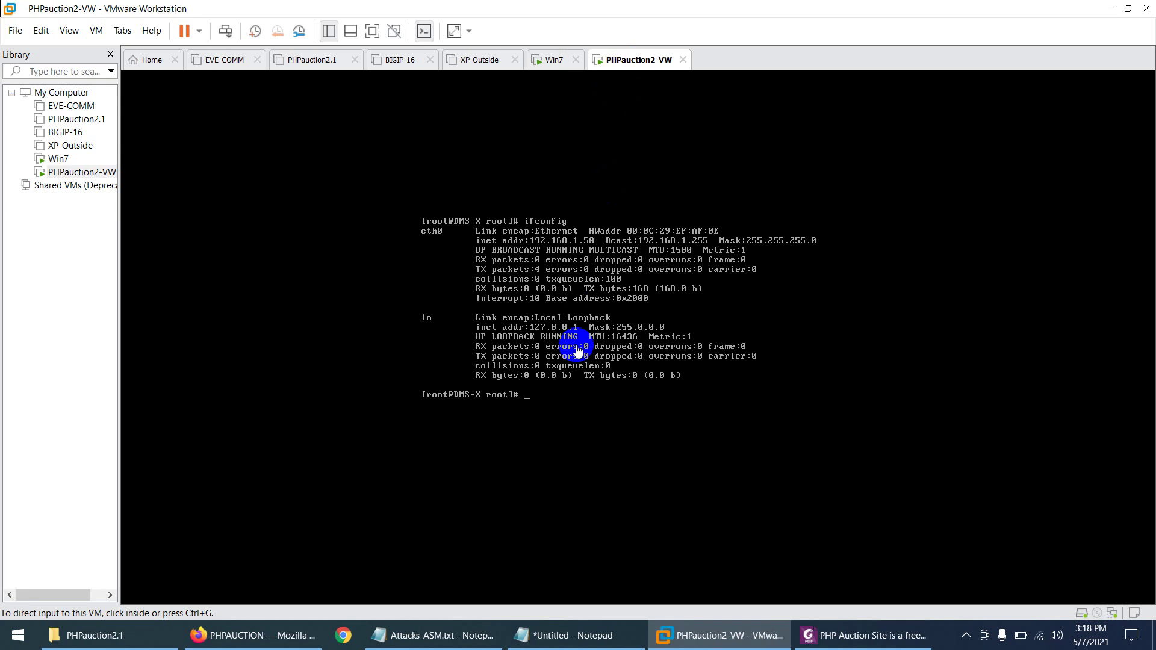
{"action": "left_click", "coordinate": [15, 30]}
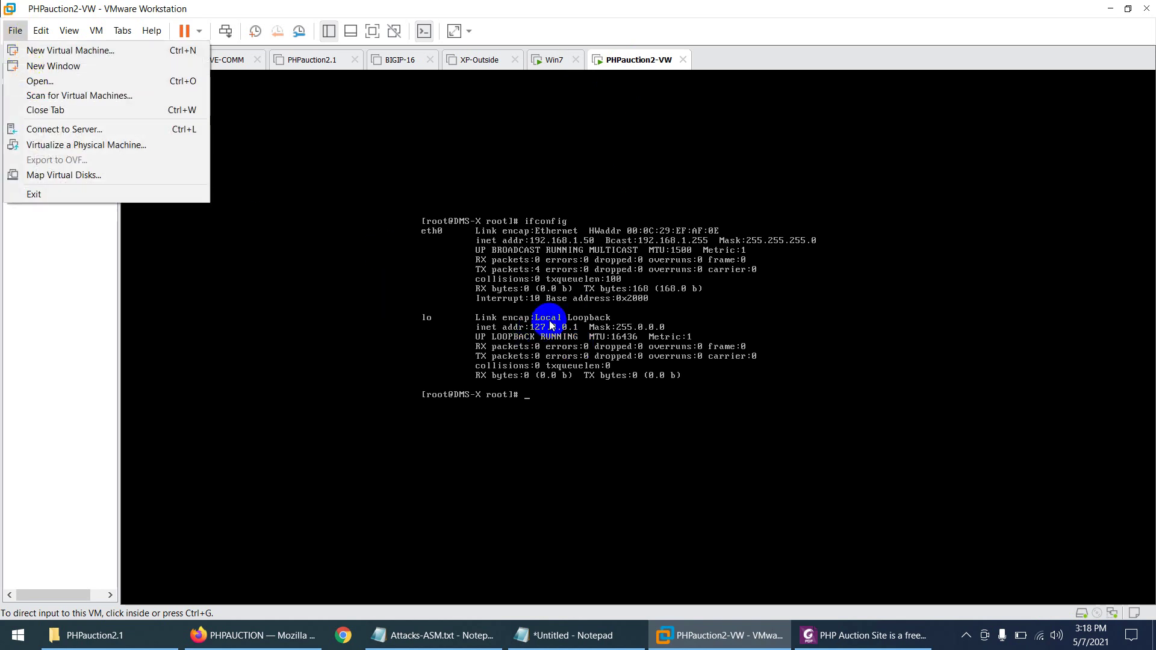
{"action": "left_click", "coordinate": [575, 253]}
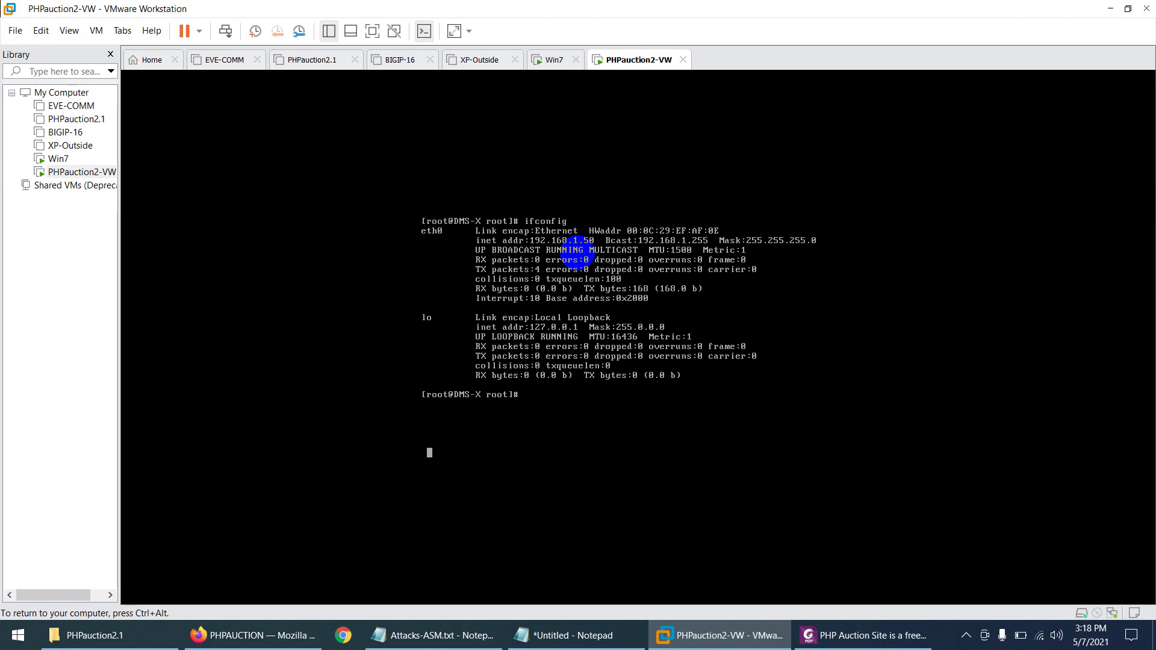
{"action": "key", "text": "ctrl+alt"}
{"action": "left_click", "coordinate": [295, 633]}
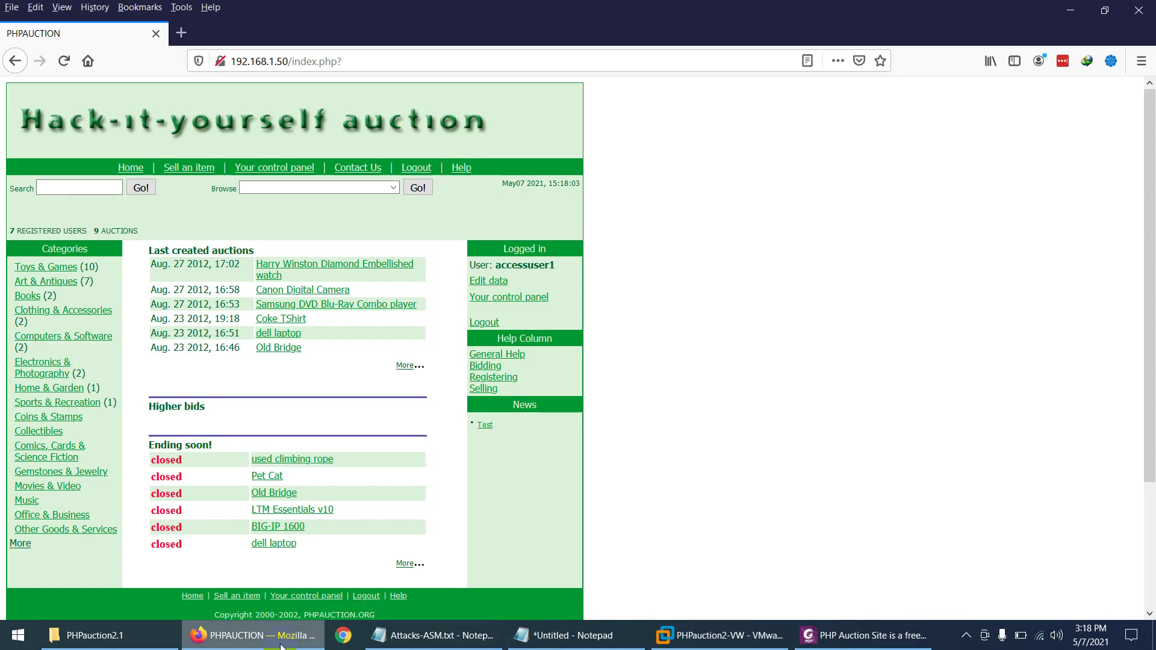
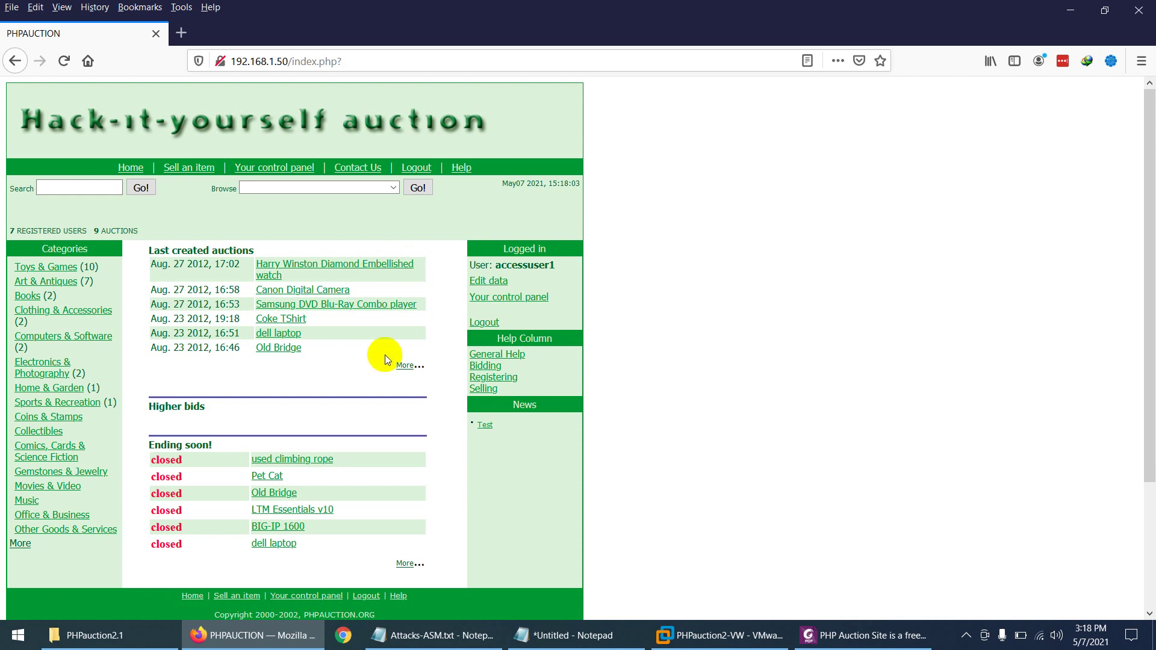
Step: Return to VMware Workstation and show the Win7 VM with the DVWA welcome page at localhost
{"action": "left_click", "coordinate": [719, 635]}
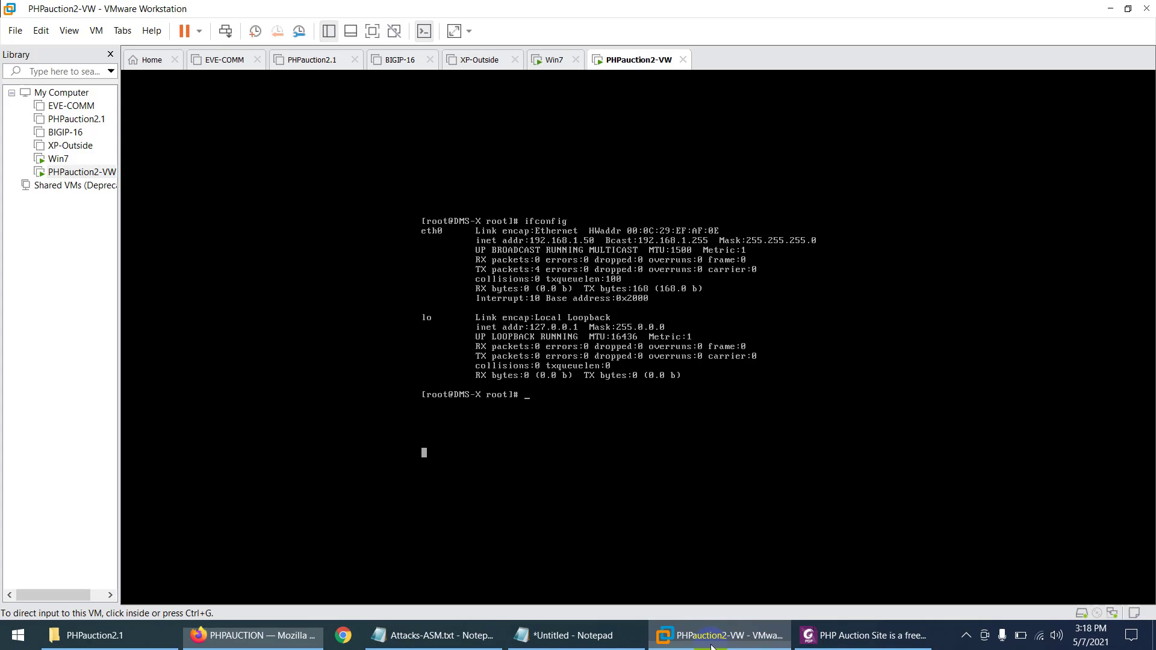
{"action": "left_click", "coordinate": [546, 61]}
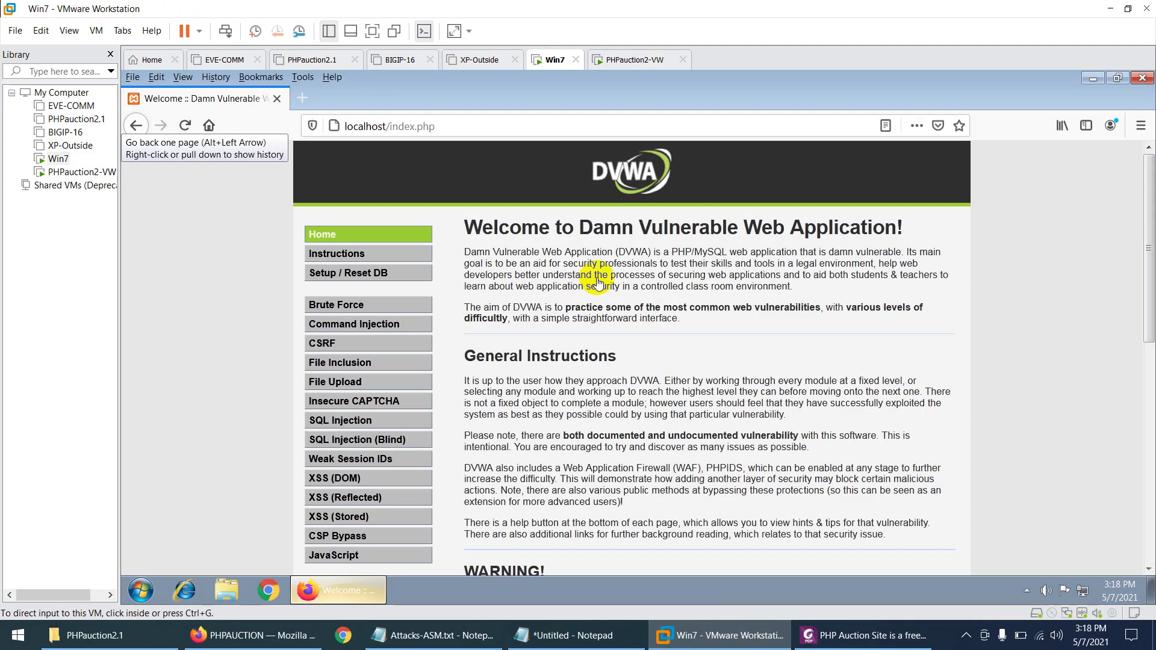